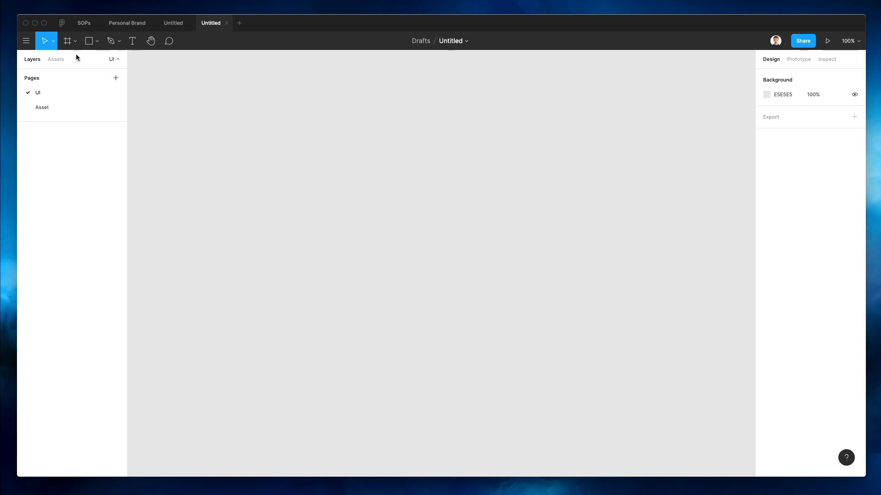
Start a new frame in the blank Untitled draft so the frame-size presets appear
{"action": "left_click", "coordinate": [68, 42]}
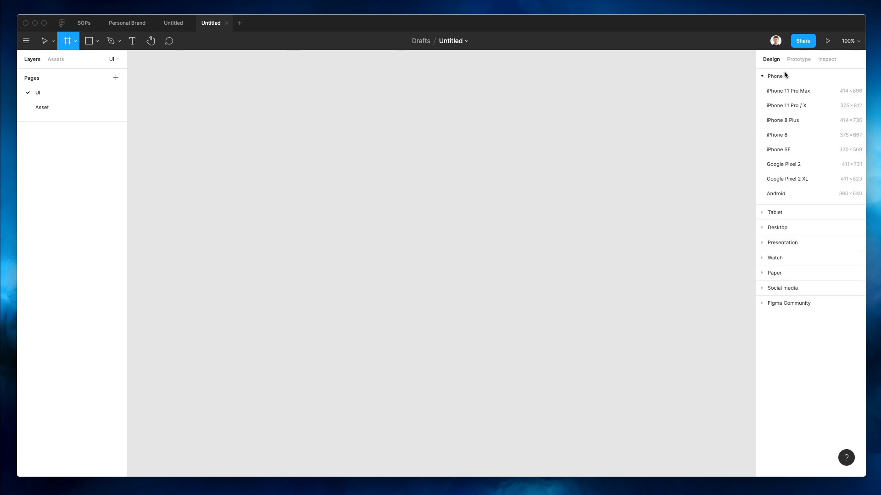
Add a 1440×1024 Desktop frame, Desktop - 1, to the UI page
{"action": "left_click", "coordinate": [779, 228]}
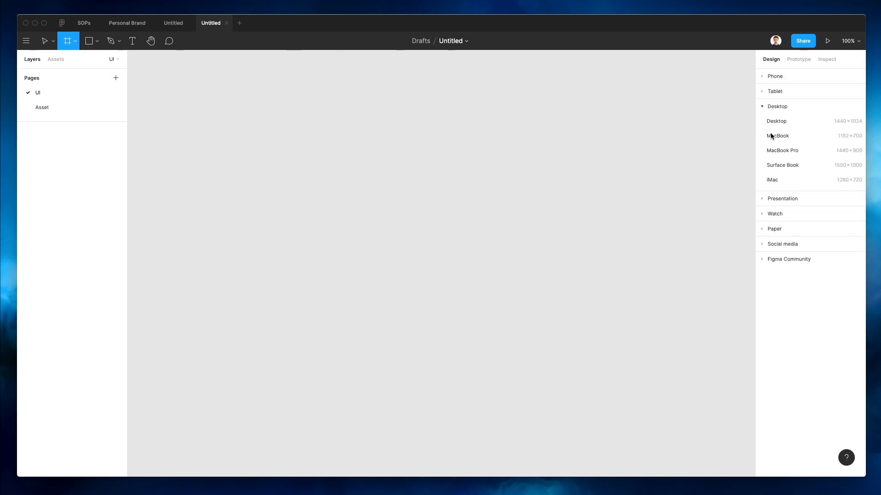
{"action": "left_click", "coordinate": [779, 121]}
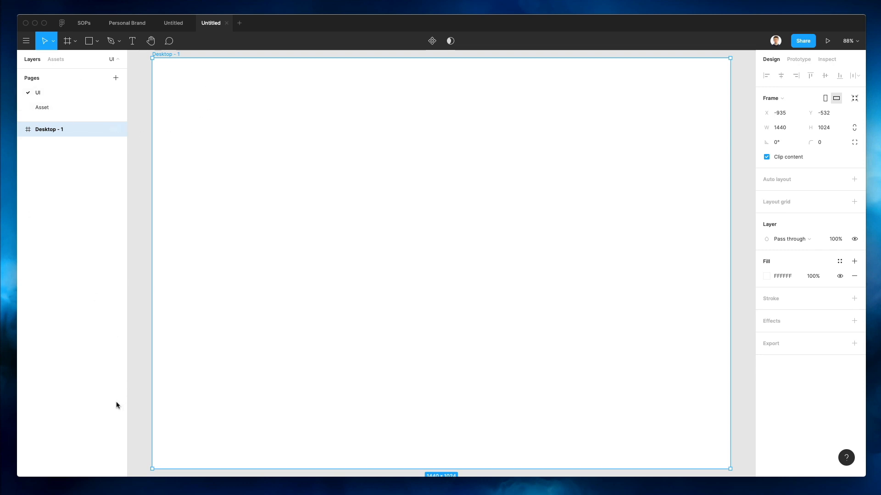
Add a 'Supreme' text layer near the frame's top-left with font size 33
{"action": "key", "text": "t"}
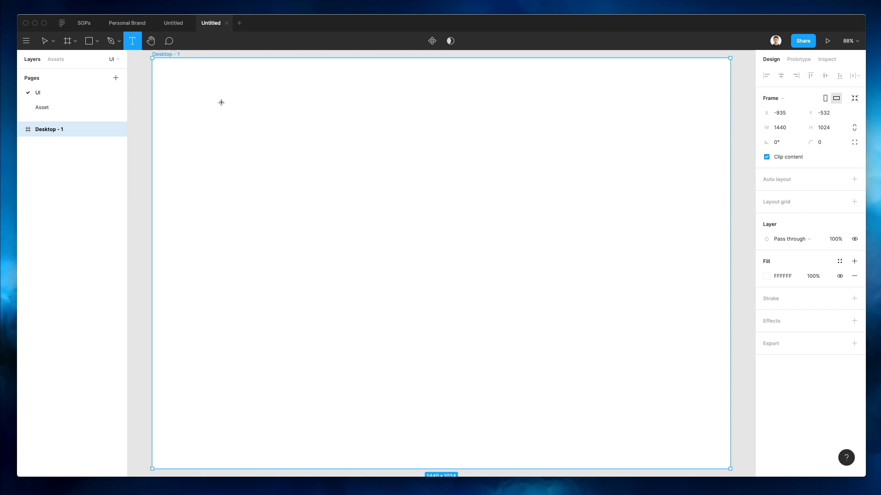
{"action": "left_click", "coordinate": [191, 85]}
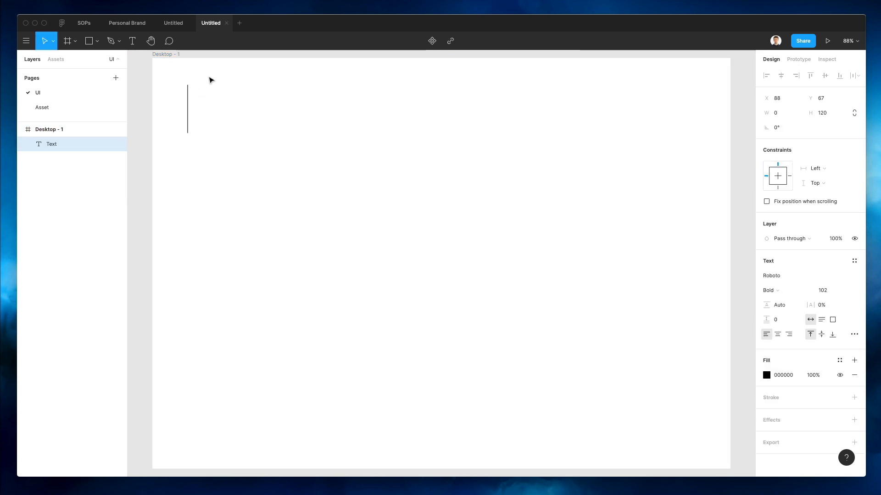
{"action": "type", "text": "Supreme"}
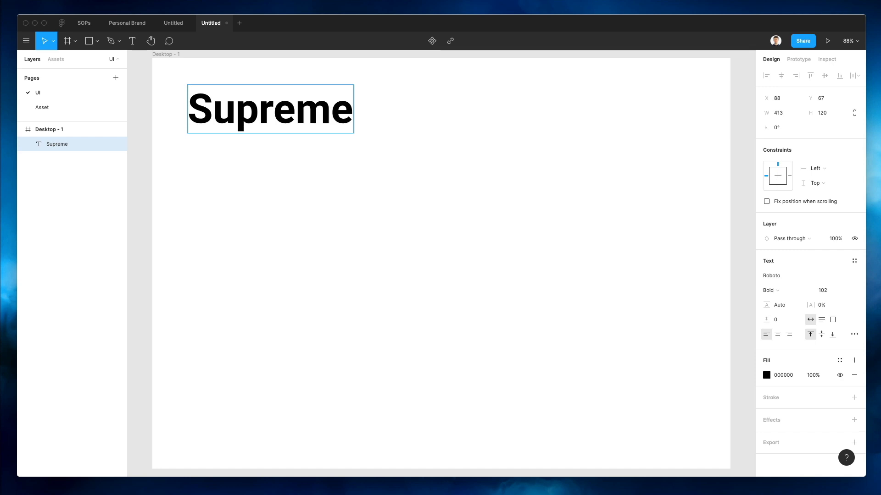
{"action": "key", "text": "super+a"}
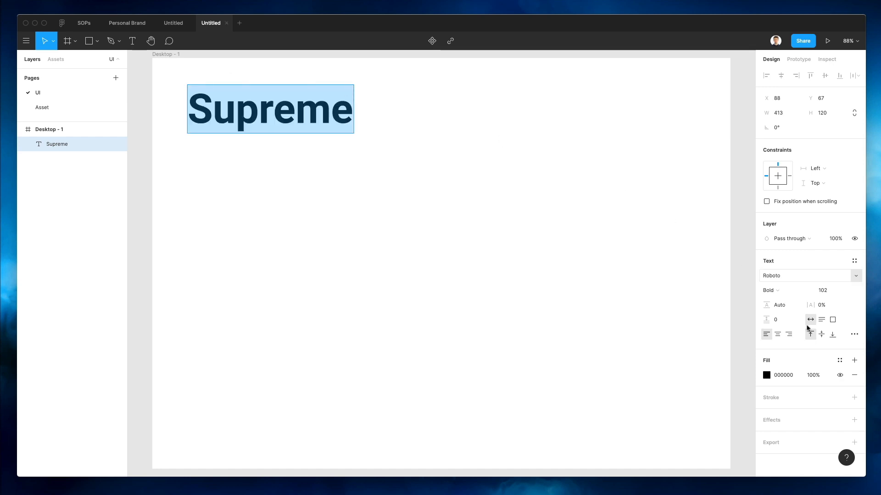
{"action": "left_click", "coordinate": [821, 291]}
{"action": "type", "text": "72"}
{"action": "key", "text": "Return"}
{"action": "type", "text": "32"}
{"action": "key", "text": "Return"}
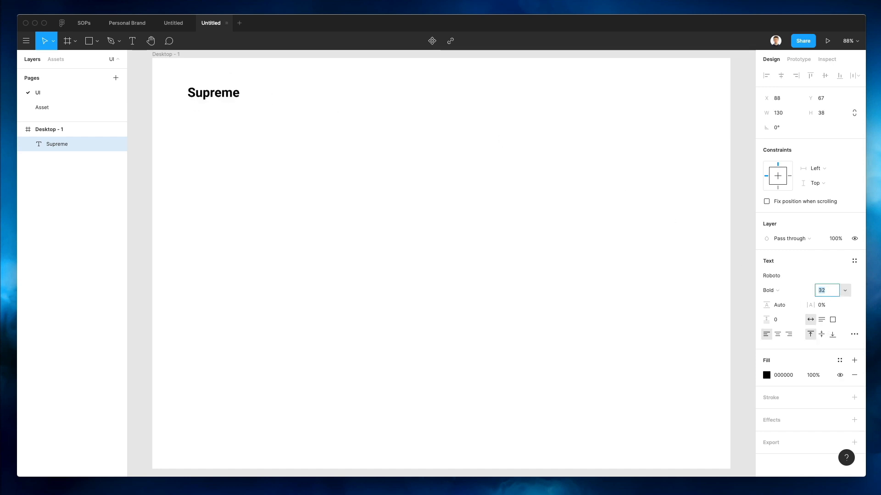
{"action": "key", "text": "Up"}
Set Supreme to Montserrat SemiBold and move it up in the frame
{"action": "left_click", "coordinate": [774, 277]}
{"action": "type", "text": "mont"}
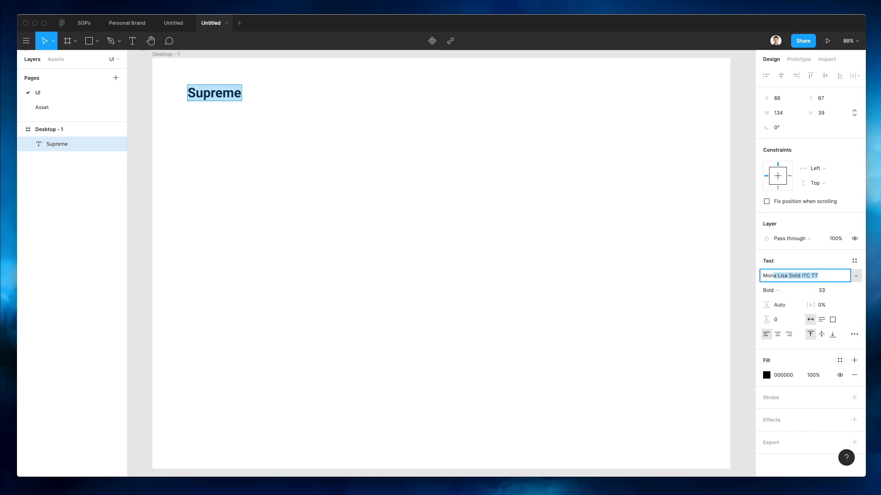
{"action": "key", "text": "Return"}
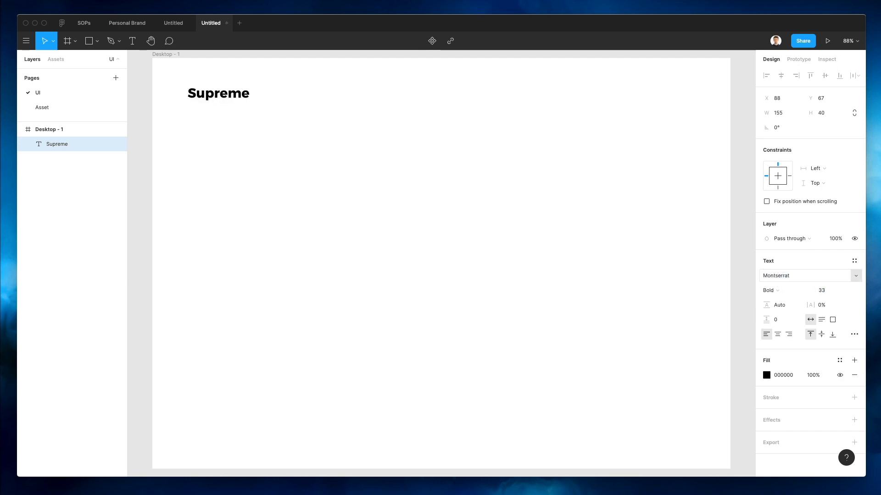
{"action": "left_click", "coordinate": [274, 143]}
{"action": "left_click_drag", "start_coordinate": [226, 96], "coordinate": [232, 91]}
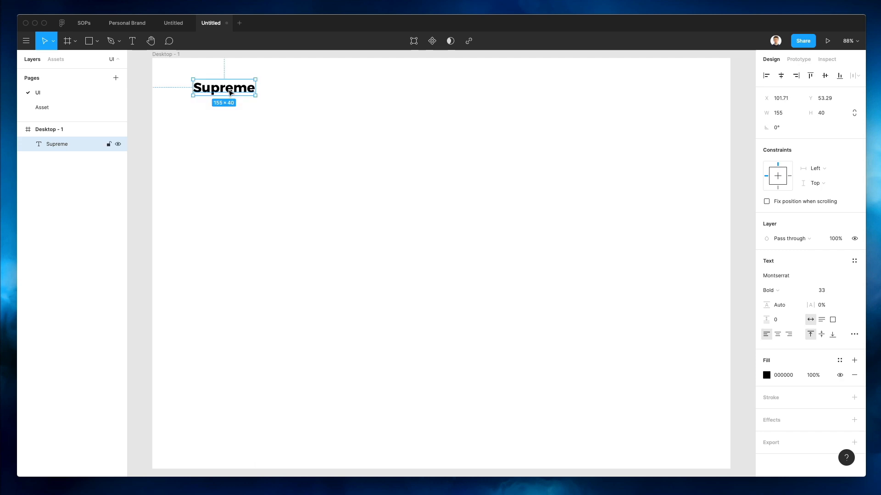
{"action": "left_click", "coordinate": [778, 290]}
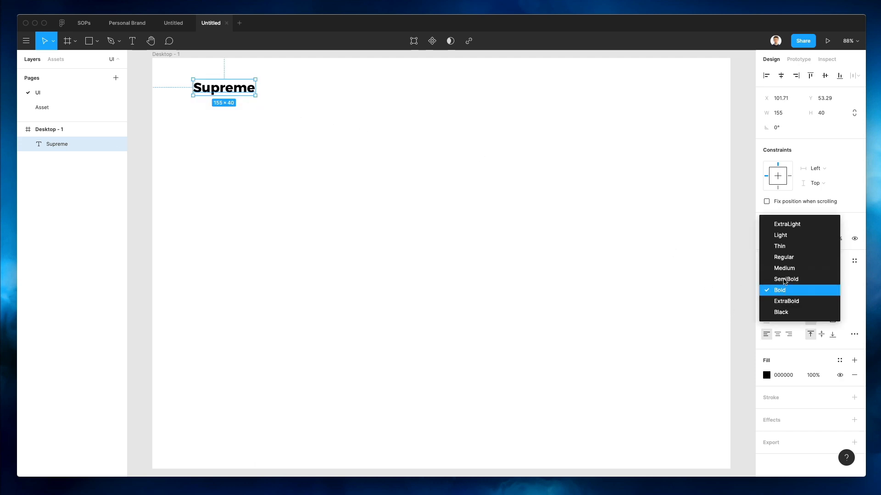
{"action": "left_click", "coordinate": [782, 279]}
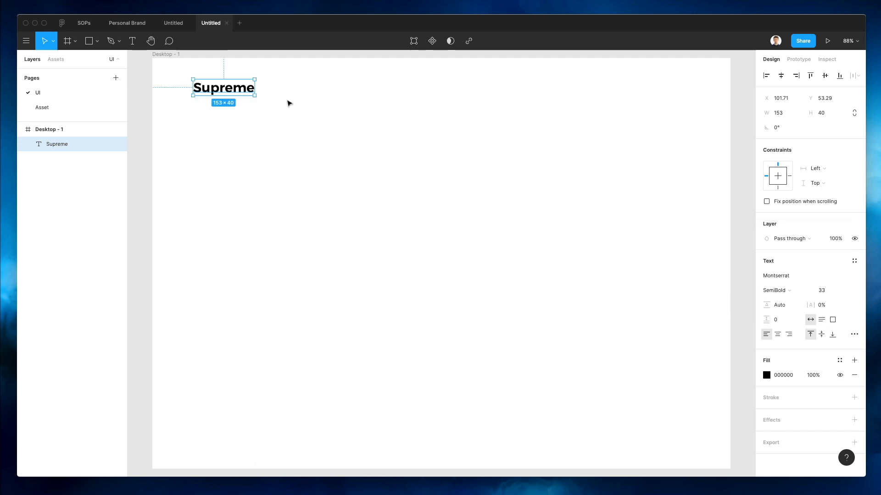
Fine-tune Supreme's top-left position and bring the Nucleo icon browser over the canvas
{"action": "left_click", "coordinate": [240, 103]}
{"action": "left_click_drag", "start_coordinate": [212, 91], "coordinate": [237, 88]}
{"action": "left_click", "coordinate": [326, 96]}
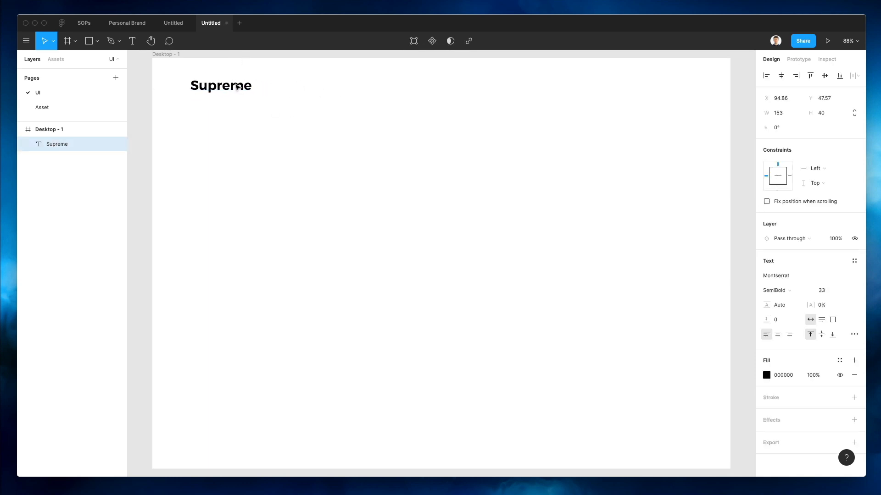
{"action": "left_click", "coordinate": [316, 82]}
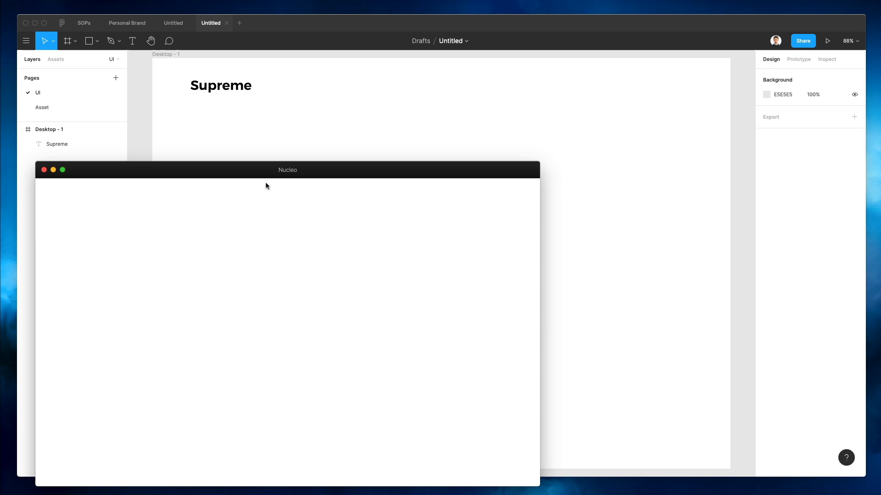
{"action": "left_click_drag", "start_coordinate": [266, 170], "coordinate": [377, 142]}
Browse Nucleo's Google Material Icons set and drag its globe icon next to Supreme
{"action": "left_click", "coordinate": [192, 205]}
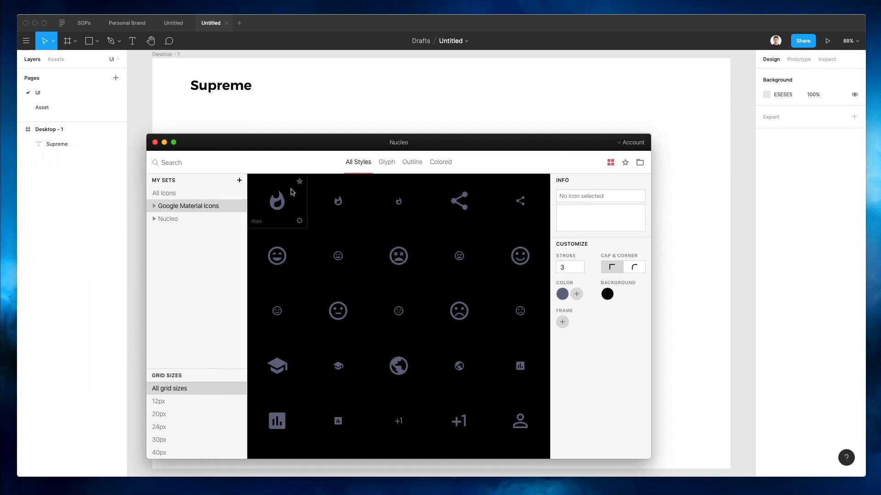
{"action": "scroll", "coordinate": [388, 266], "scroll_direction": "down", "scroll_amount": 2}
{"action": "scroll", "coordinate": [387, 266], "scroll_direction": "down", "scroll_amount": 3}
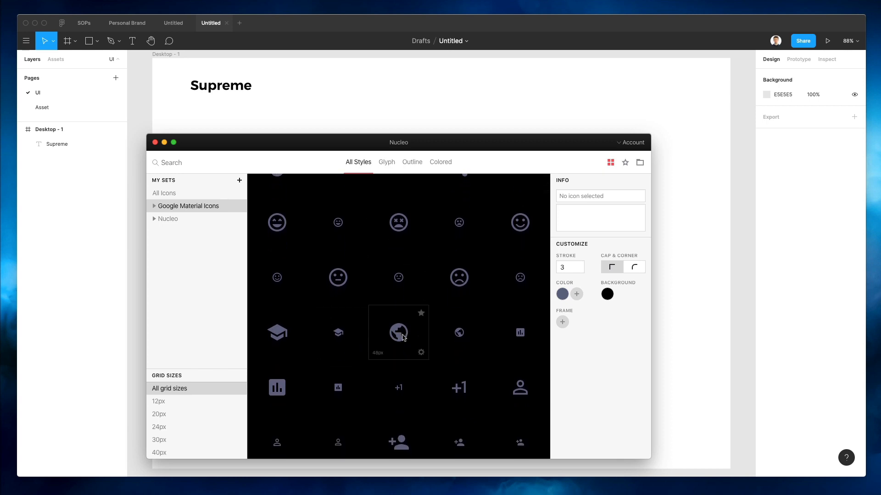
{"action": "scroll", "coordinate": [403, 337], "scroll_direction": "up", "scroll_amount": 1}
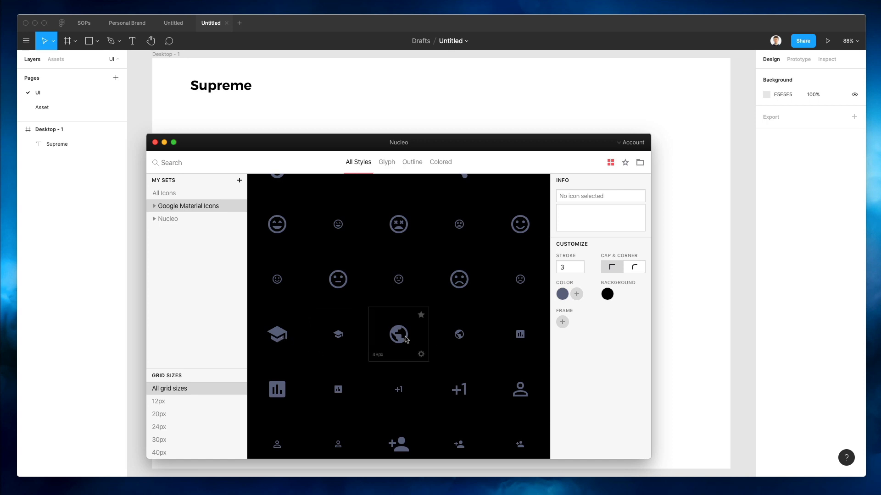
{"action": "left_click_drag", "start_coordinate": [400, 335], "coordinate": [215, 108]}
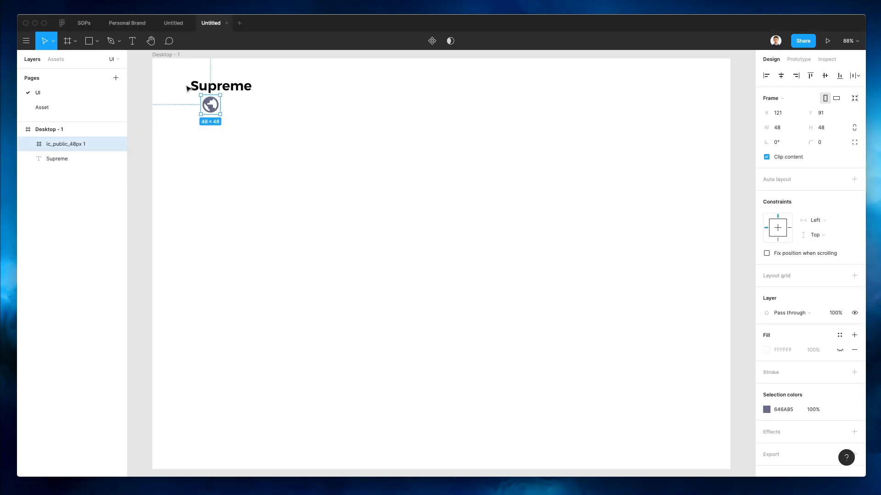
Strip the globe icon's frame, place it left of Supreme, and shift both right
{"action": "key", "text": "super+shift+g"}
{"action": "scroll", "coordinate": [182, 86], "scroll_direction": "up", "scroll_amount": 3}
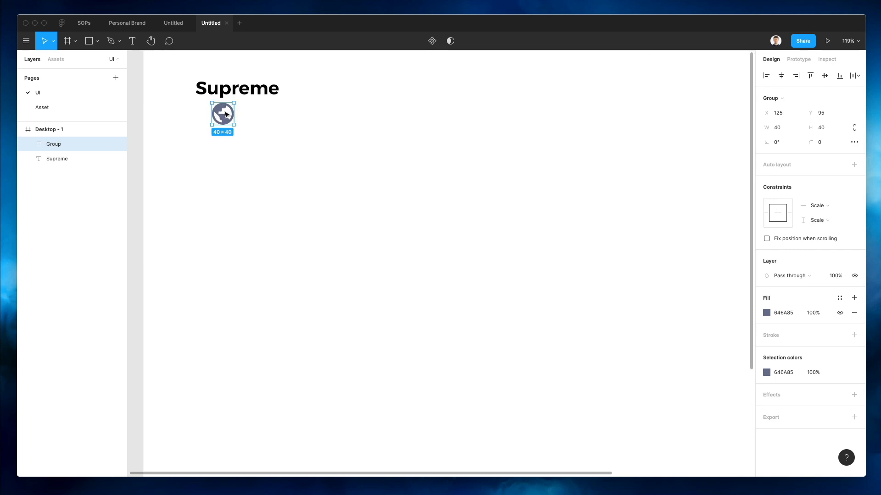
{"action": "left_click_drag", "start_coordinate": [225, 114], "coordinate": [181, 88]}
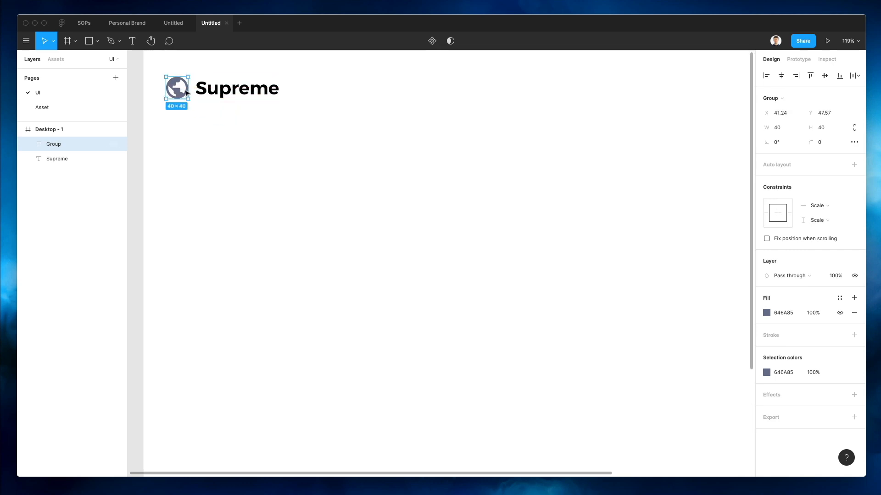
{"action": "left_click", "coordinate": [221, 93], "text": "shift"}
{"action": "left_click_drag", "start_coordinate": [221, 93], "coordinate": [232, 93]}
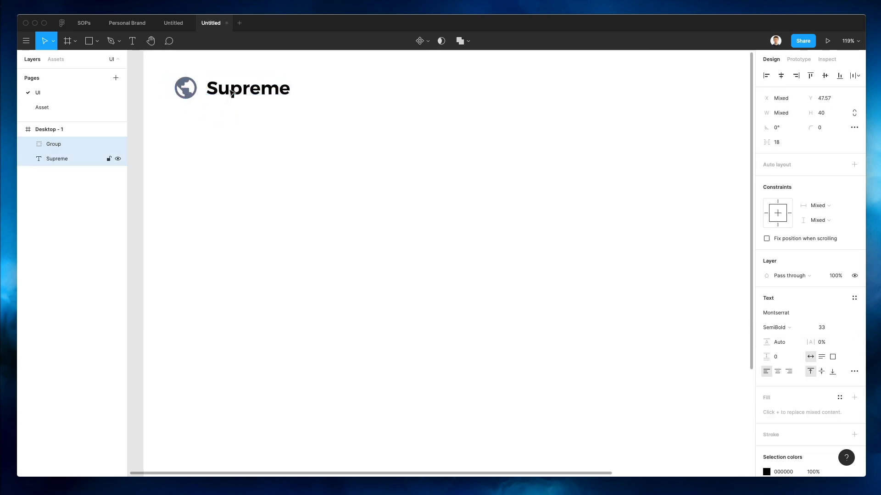
{"action": "scroll", "coordinate": [232, 93], "scroll_direction": "down", "scroll_amount": 3}
{"action": "left_click", "coordinate": [267, 122]}
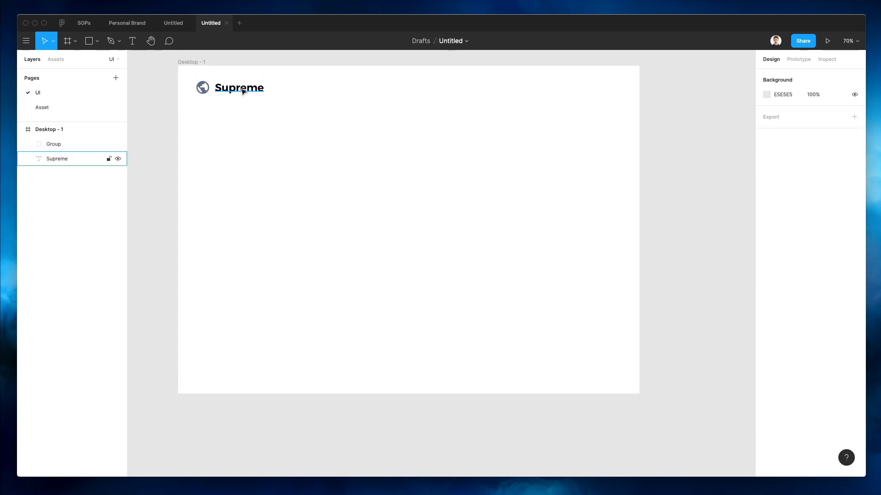
Duplicate the Supreme text further right on the same line
{"action": "left_click", "coordinate": [243, 92]}
{"action": "double_click", "coordinate": [244, 92]}
{"action": "left_click", "coordinate": [206, 74]}
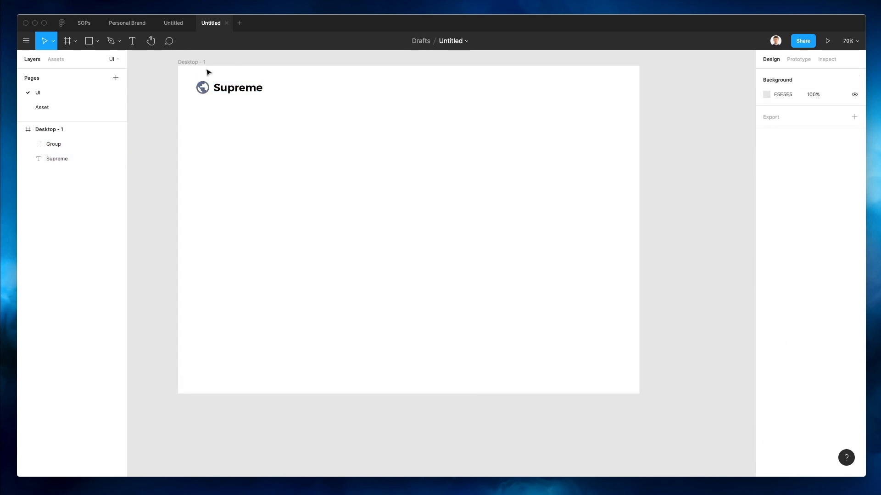
{"action": "left_click", "coordinate": [205, 84]}
{"action": "left_click", "coordinate": [292, 96]}
{"action": "left_click_drag", "start_coordinate": [237, 91], "coordinate": [399, 91]}
Retype the duplicate as 'About', shrink its font size, and align it with Supreme
{"action": "double_click", "coordinate": [397, 88]}
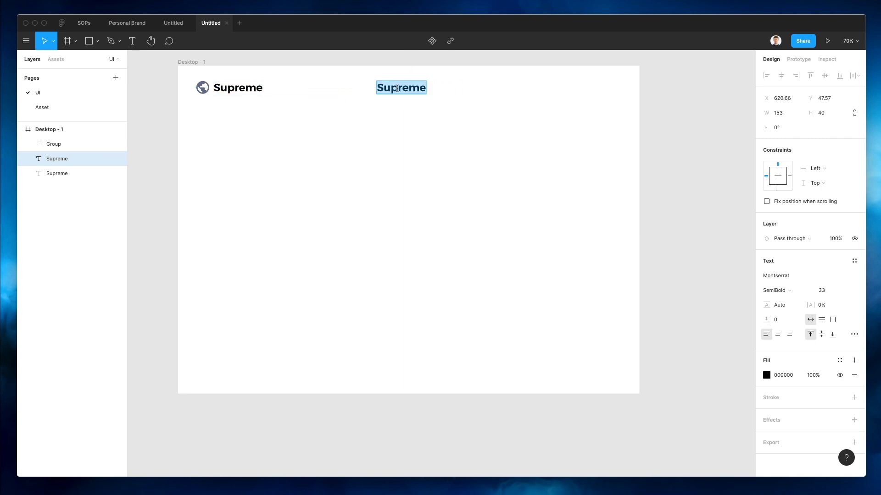
{"action": "type", "text": "About"}
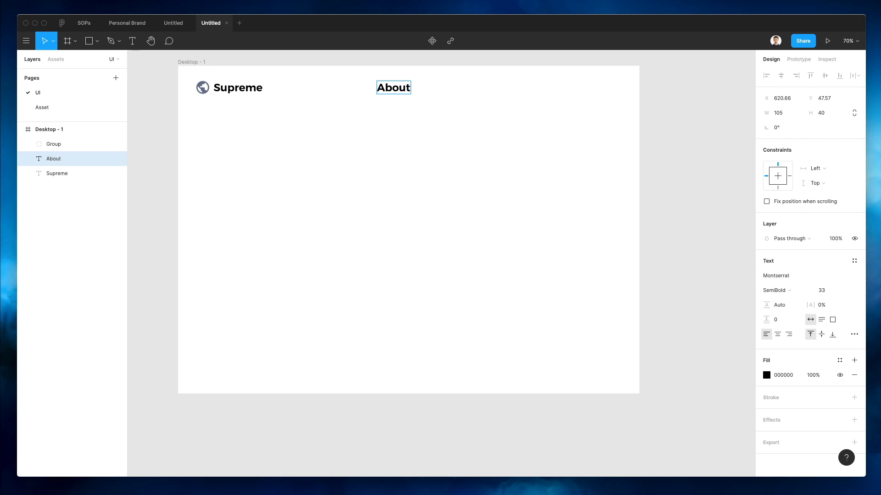
{"action": "key", "text": "Escape"}
{"action": "left_click", "coordinate": [824, 293]}
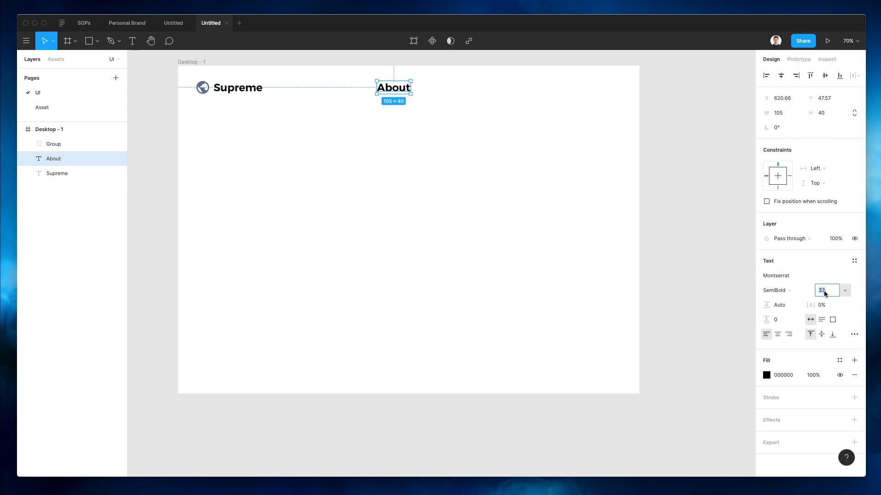
{"action": "key", "text": "Down"}
{"action": "key", "text": "Down"}
{"action": "key", "text": "Down"}
{"action": "key", "text": "Down"}
{"action": "key", "text": "Down"}
{"action": "key", "text": "Down"}
{"action": "key", "text": "Down"}
{"action": "key", "text": "Down"}
{"action": "key", "text": "Down"}
{"action": "key", "text": "Down"}
{"action": "key", "text": "Down"}
{"action": "key", "text": "Down"}
{"action": "key", "text": "Down"}
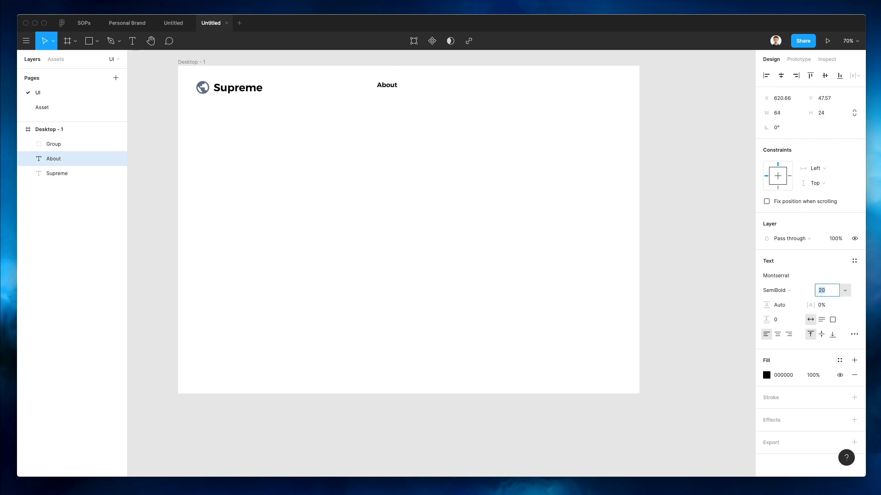
{"action": "key", "text": "Down"}
{"action": "key", "text": "Down"}
{"action": "key", "text": "Down"}
{"action": "key", "text": "Down"}
{"action": "key", "text": "Escape"}
{"action": "key", "text": "shift+Down"}
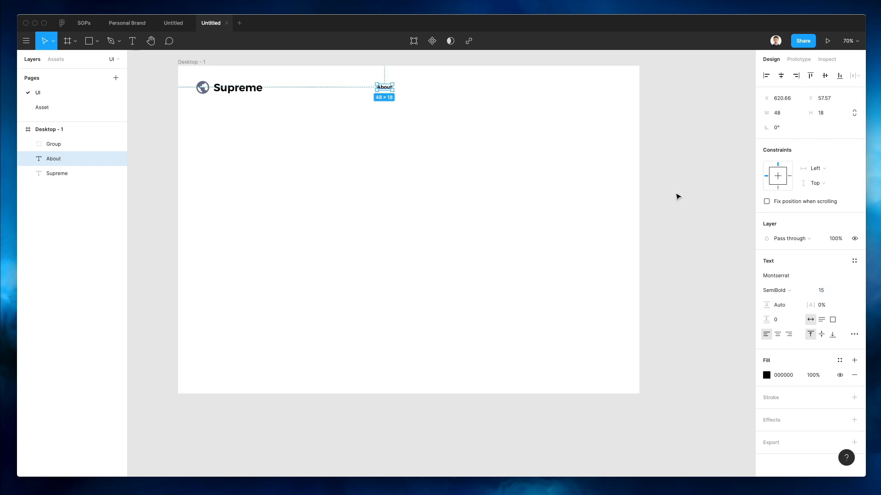
Change the About label's font weight to Montserrat Medium
{"action": "left_click", "coordinate": [781, 292]}
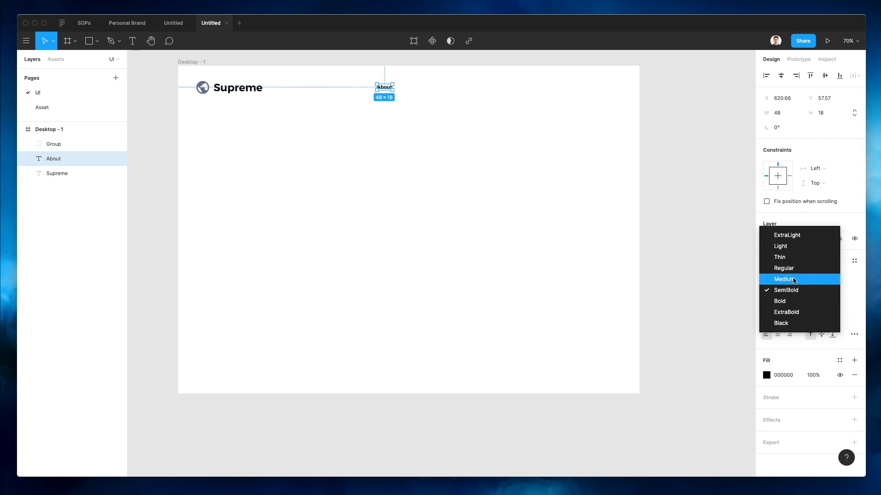
{"action": "left_click", "coordinate": [795, 279]}
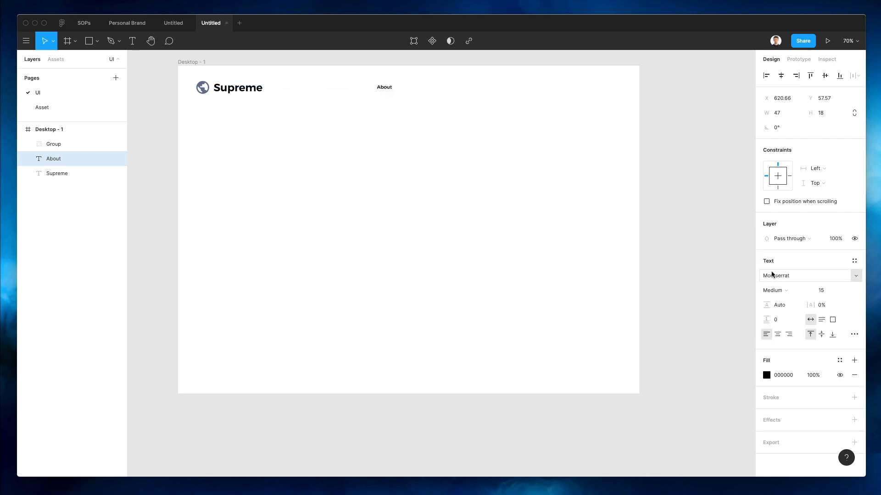
{"action": "left_click", "coordinate": [405, 81]}
{"action": "scroll", "coordinate": [384, 91], "scroll_direction": "up", "scroll_amount": 2}
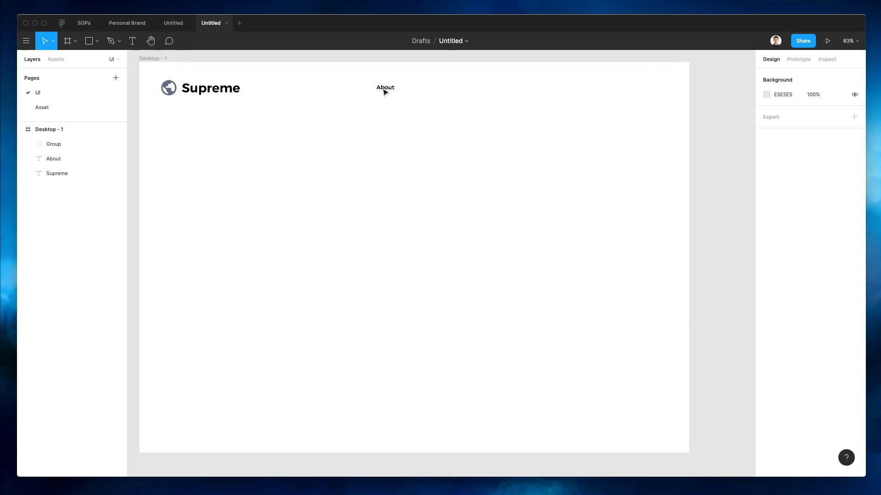
{"action": "left_click", "coordinate": [384, 91]}
Make three evenly spaced copies of About and rename the first copy Services
{"action": "left_click_drag", "start_coordinate": [385, 91], "coordinate": [441, 91]}
{"action": "key", "text": "super+d"}
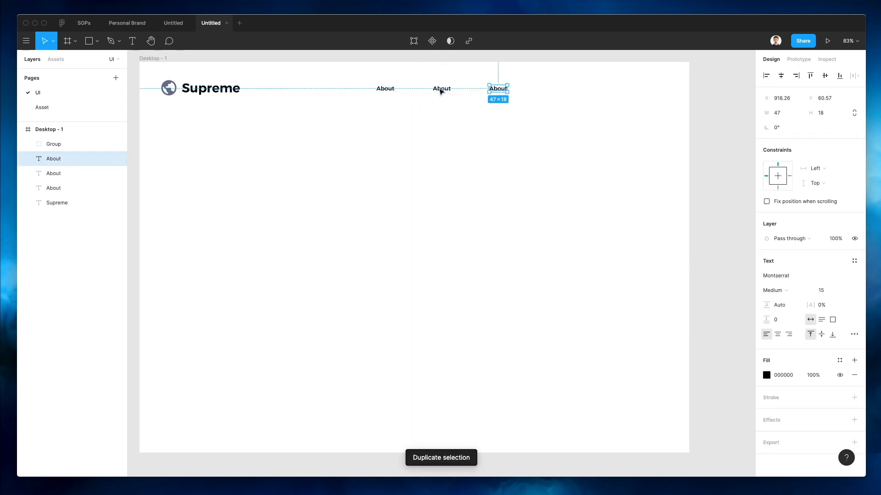
{"action": "key", "text": "super+d"}
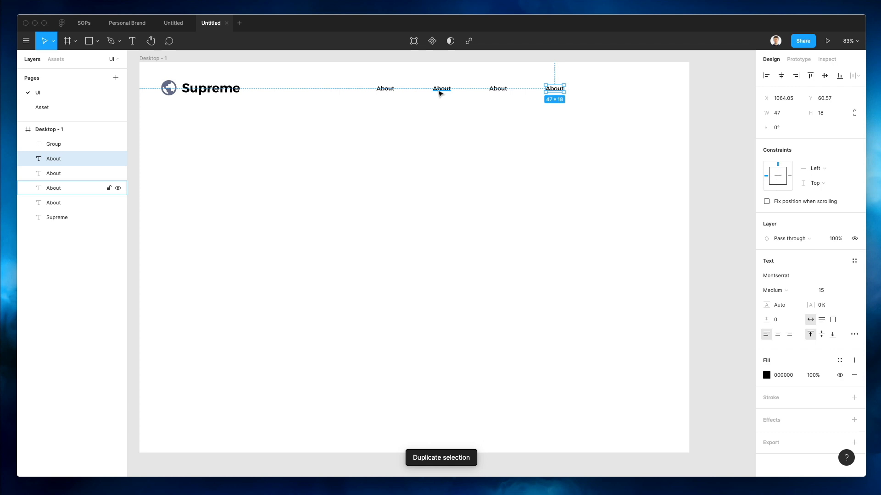
{"action": "left_click", "coordinate": [440, 91]}
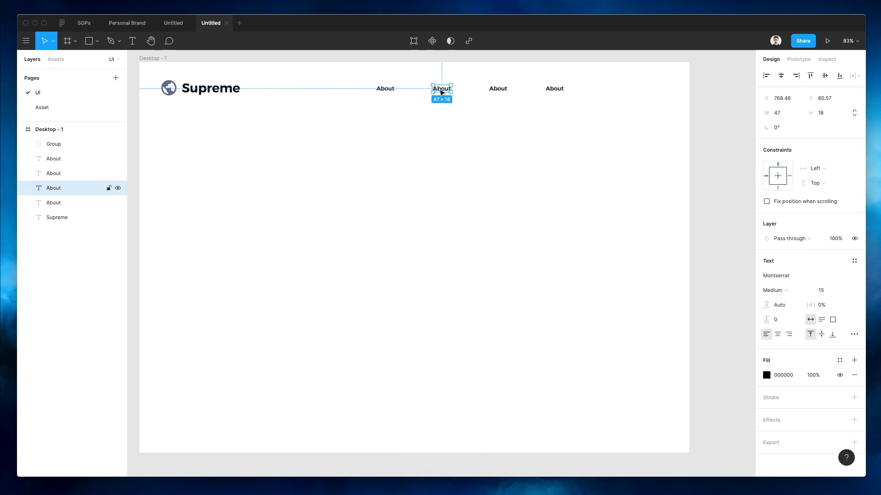
{"action": "double_click", "coordinate": [439, 89]}
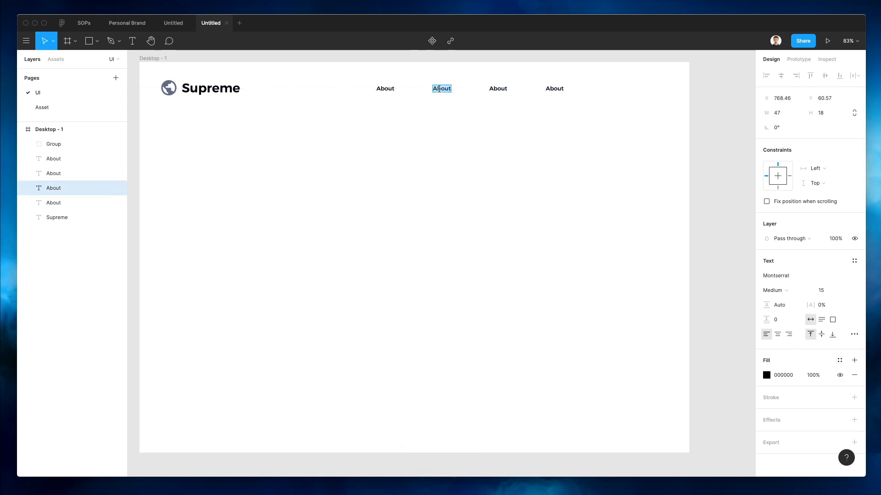
{"action": "type", "text": "Services"}
Rename the remaining copies to Pricing and Sign In
{"action": "double_click", "coordinate": [491, 90]}
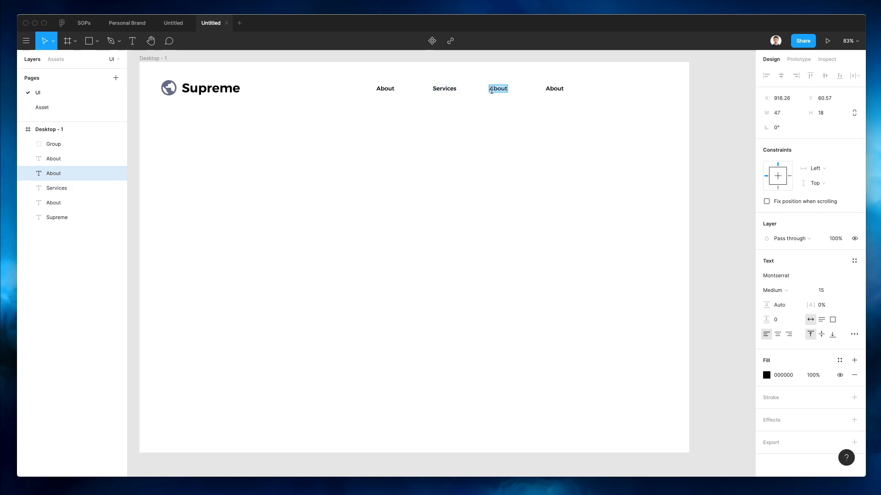
{"action": "type", "text": "Pricing"}
{"action": "key", "text": "Escape"}
{"action": "left_click", "coordinate": [557, 91]}
{"action": "double_click", "coordinate": [559, 91]}
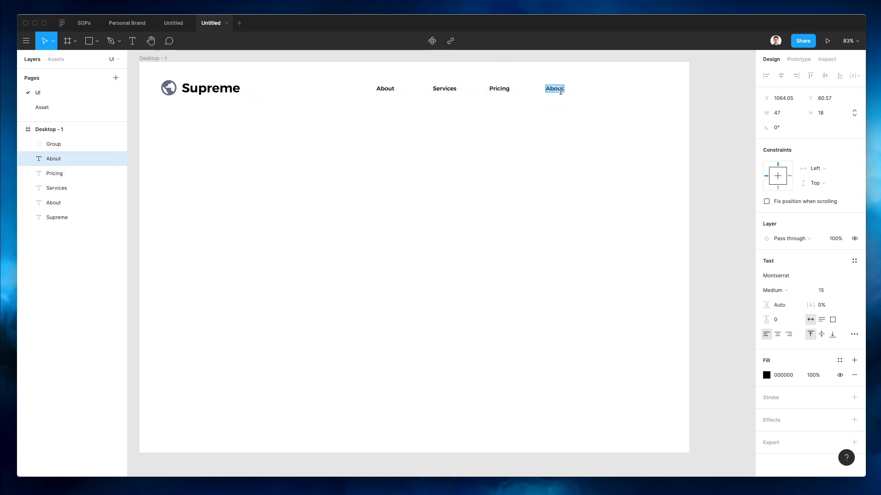
{"action": "type", "text": "Sign In"}
{"action": "key", "text": "Escape"}
Move Sign In further right and add a Get Started label after it
{"action": "left_click_drag", "start_coordinate": [552, 94], "coordinate": [641, 88]}
{"action": "key", "text": "Escape"}
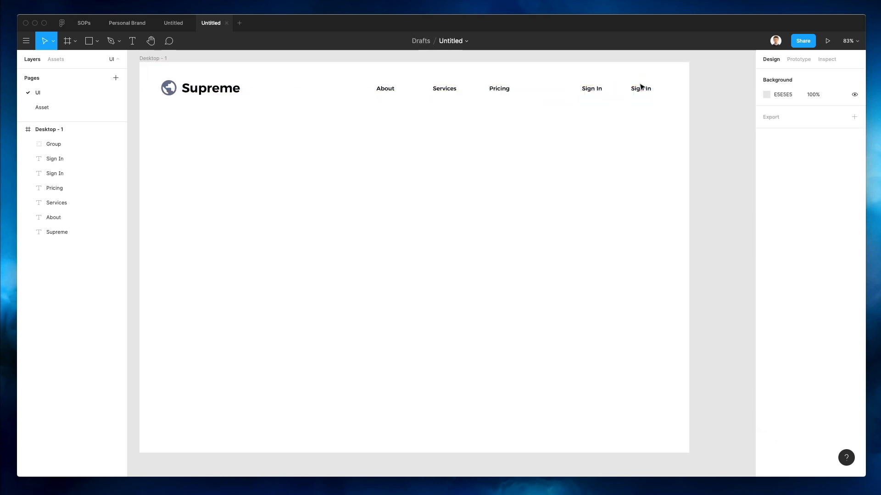
{"action": "double_click", "coordinate": [645, 93]}
{"action": "key", "text": "BackSpace"}
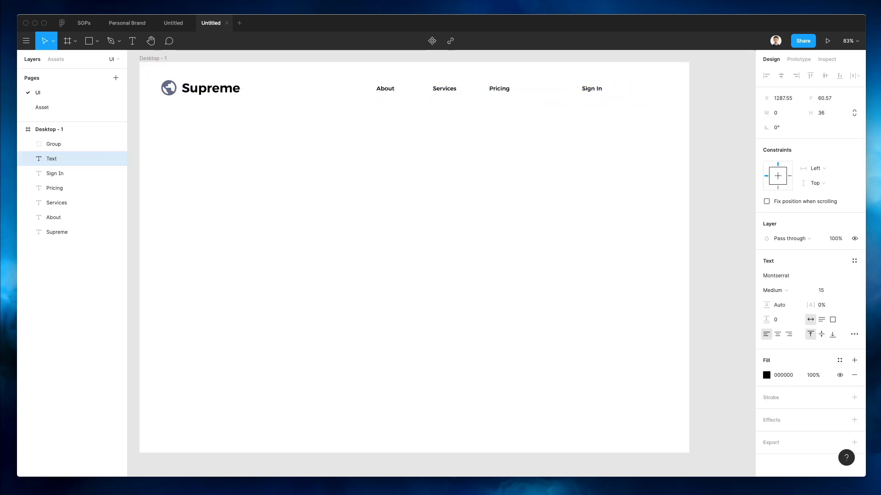
{"action": "key", "text": "ctrl+z"}
{"action": "type", "text": "Get Start"}
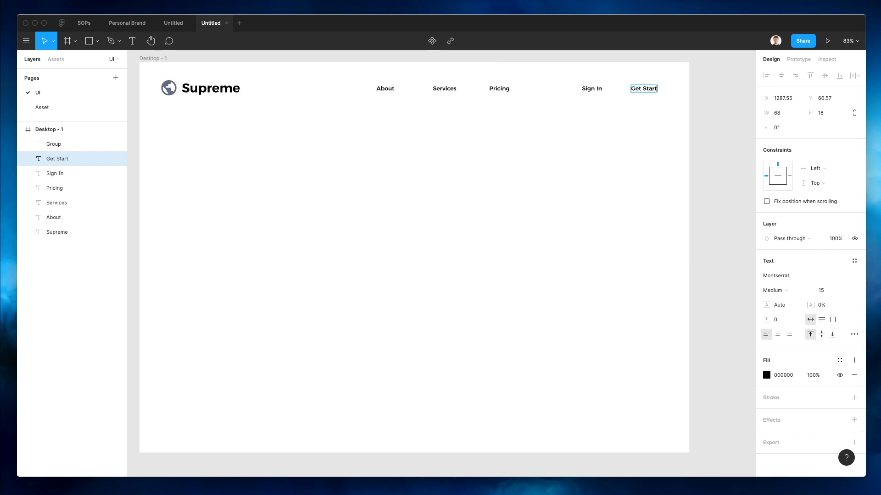
{"action": "type", "text": "ed"}
{"action": "key", "text": "Escape"}
{"action": "scroll", "coordinate": [600, 69], "scroll_direction": "up", "scroll_amount": 2}
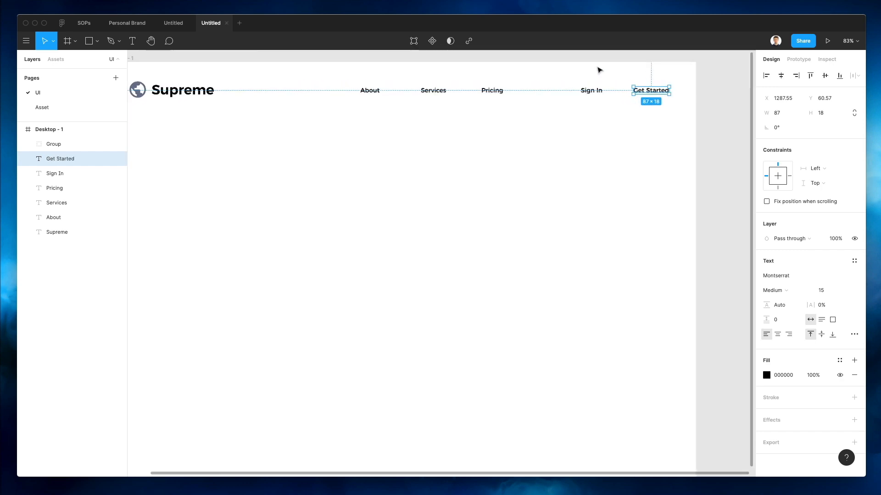
{"action": "scroll", "coordinate": [625, 90], "scroll_direction": "up", "scroll_amount": 5, "text": "ctrl"}
{"action": "scroll", "coordinate": [600, 163], "scroll_direction": "up", "scroll_amount": 3}
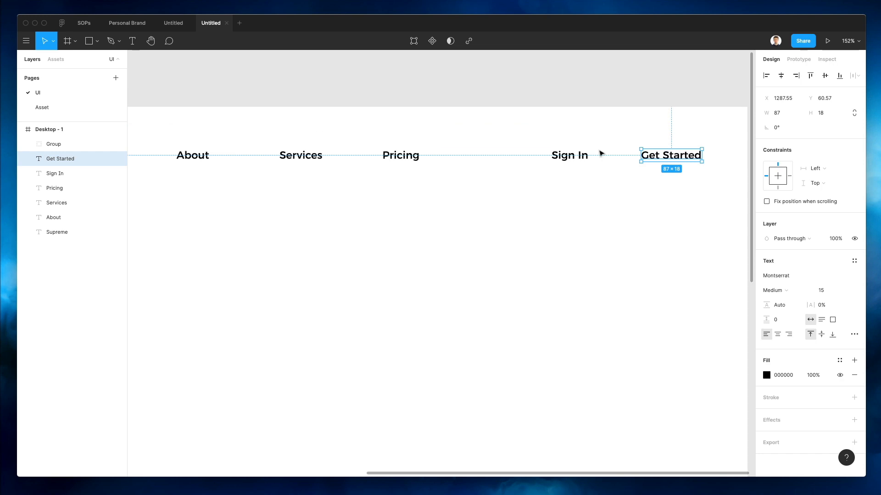
{"action": "left_click", "coordinate": [603, 173]}
Draw a grey rectangle behind Get Started and round it into a pill with radius 84
{"action": "key", "text": "r"}
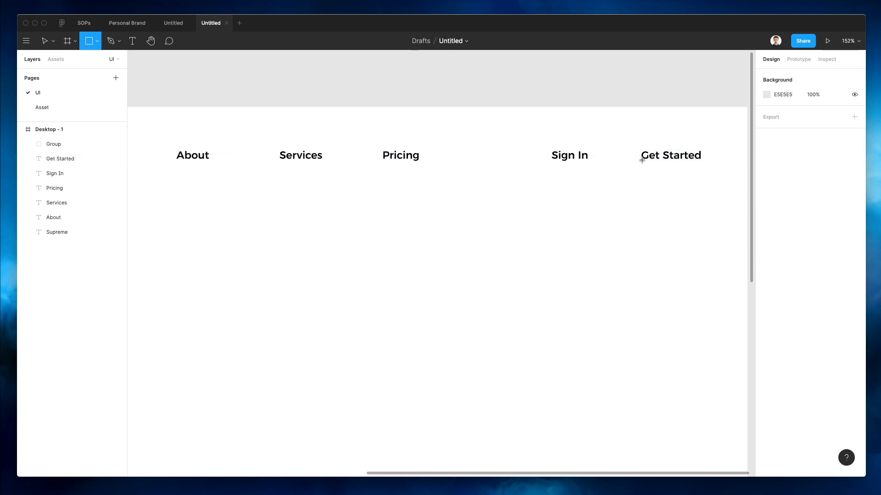
{"action": "mouse_move", "coordinate": [627, 143]}
{"action": "left_mouse_down"}
{"action": "mouse_move", "coordinate": [696, 184]}
{"action": "mouse_move", "coordinate": [687, 178]}
{"action": "mouse_move", "coordinate": [714, 174]}
{"action": "left_mouse_up"}
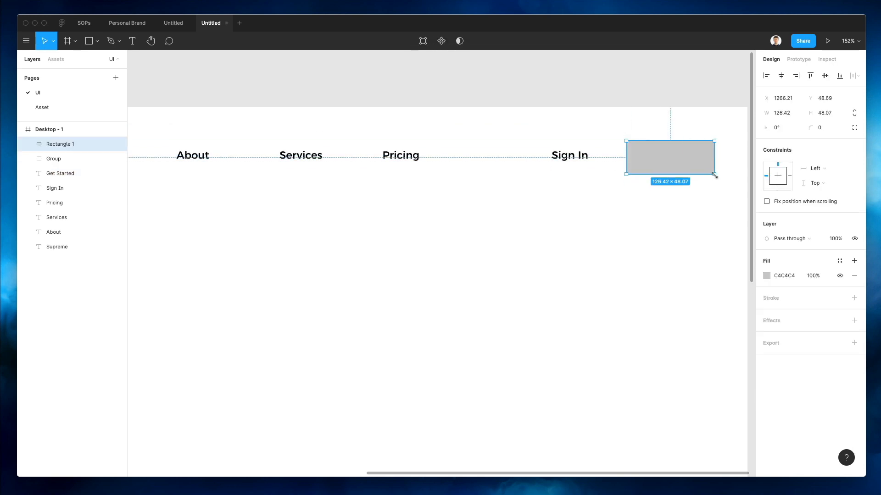
{"action": "key", "text": "super+bracketleft"}
{"action": "key", "text": "super+bracketleft"}
{"action": "key", "text": "super+bracketleft"}
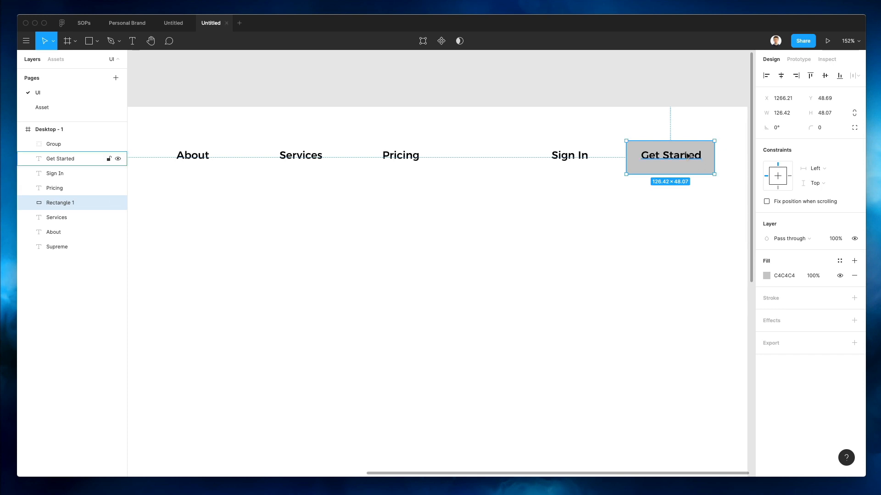
{"action": "left_click_drag", "start_coordinate": [695, 172], "coordinate": [696, 169]}
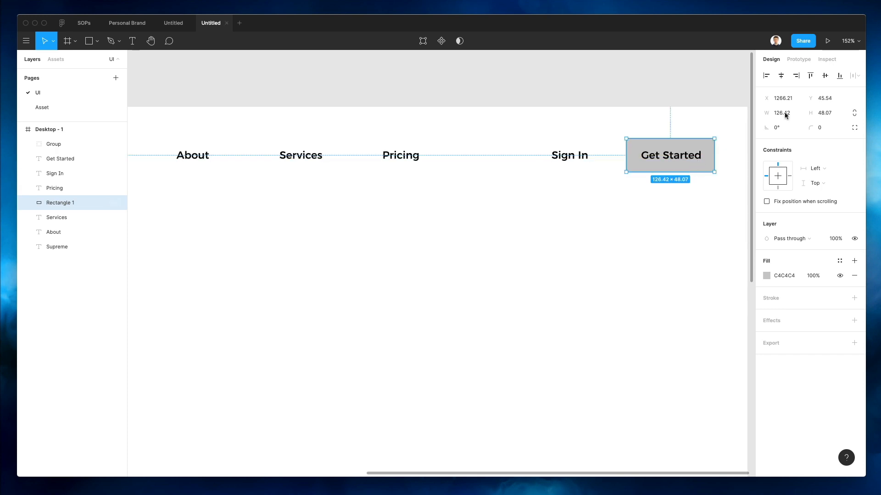
{"action": "left_click_drag", "start_coordinate": [810, 127], "coordinate": [733, 157]}
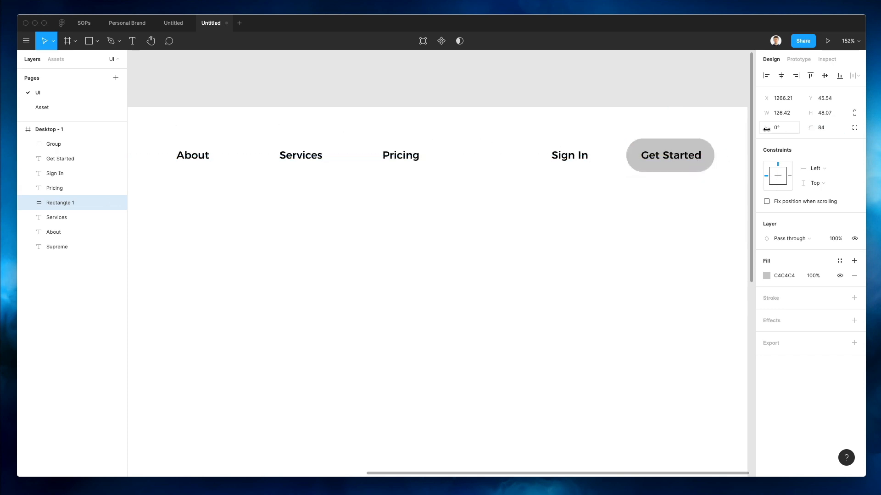
{"action": "scroll", "coordinate": [596, 151], "scroll_direction": "down", "scroll_amount": 6}
Nudge the Sign In label slightly right to even out the nav spacing
{"action": "left_click", "coordinate": [579, 149]}
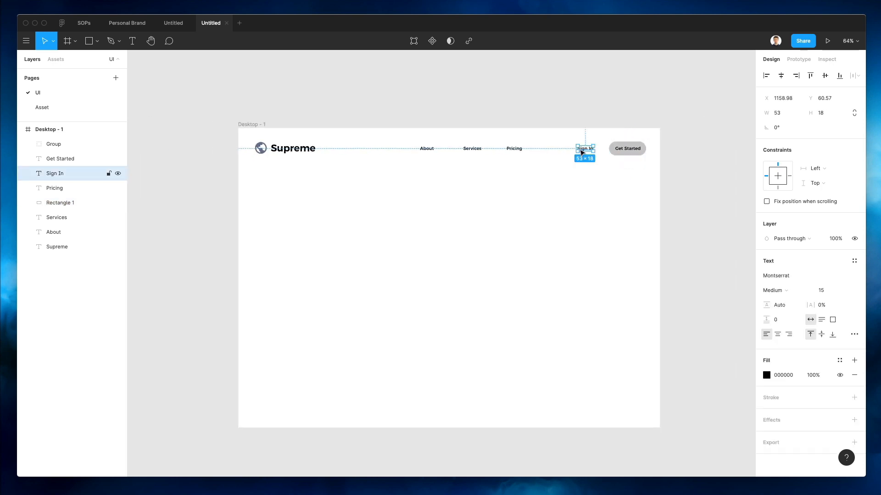
{"action": "key", "text": "alt"}
{"action": "left_click_drag", "start_coordinate": [577, 149], "coordinate": [651, 171]}
{"action": "left_click", "coordinate": [588, 181]}
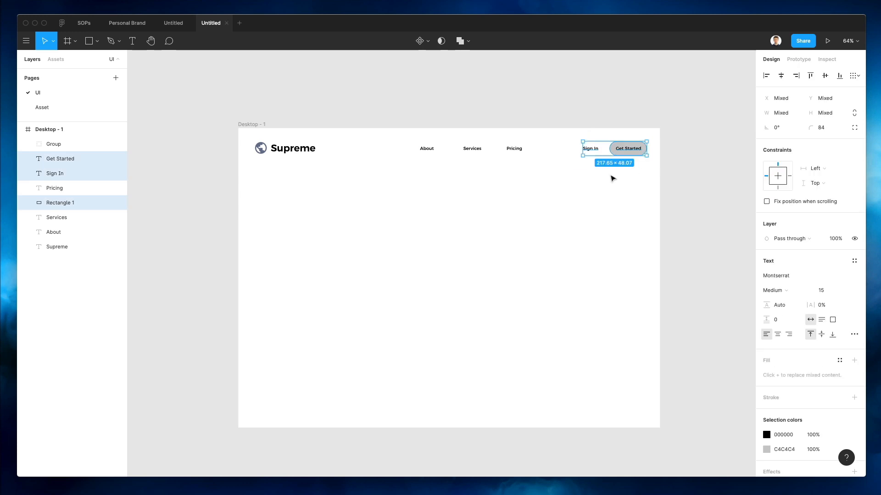
{"action": "left_click", "coordinate": [613, 178]}
{"action": "left_click", "coordinate": [632, 146]}
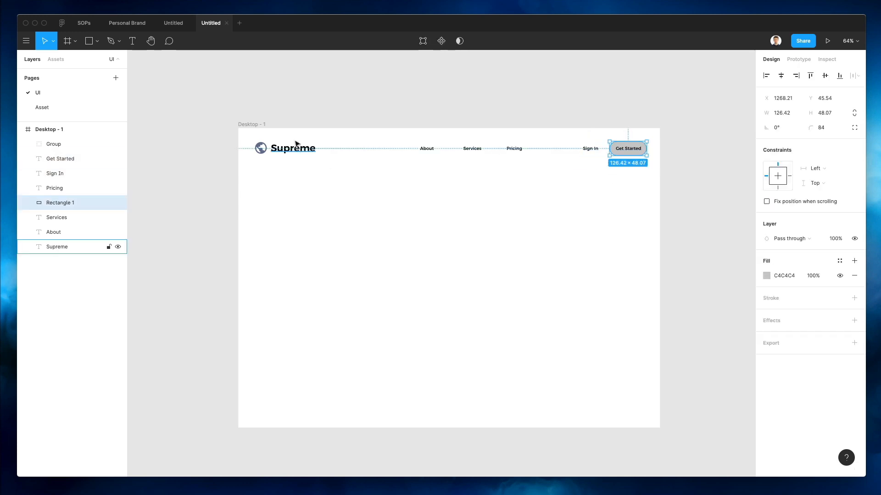
{"action": "left_click", "coordinate": [53, 144], "text": "super"}
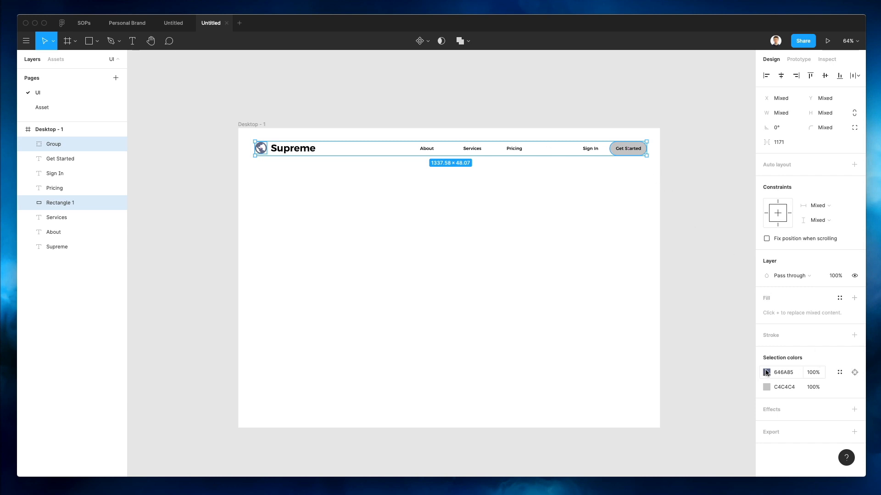
{"action": "left_click", "coordinate": [711, 355]}
Ungroup the globe logo into a single Vector layer
{"action": "left_click", "coordinate": [262, 147]}
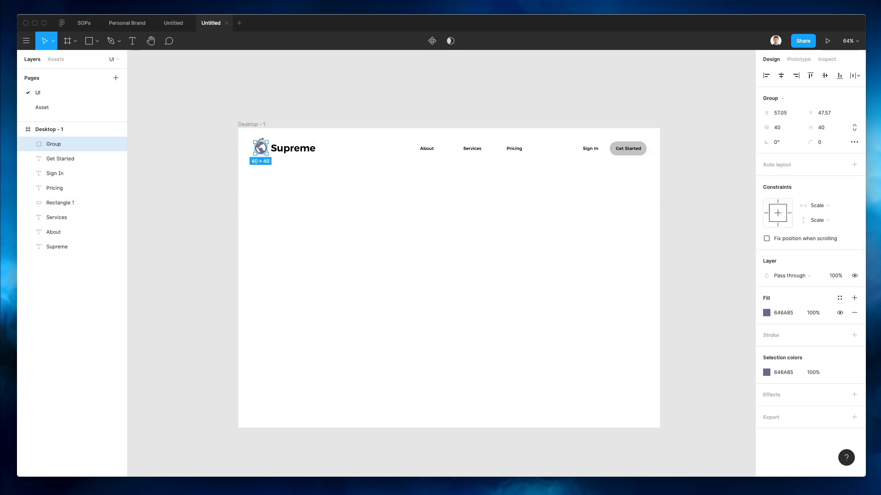
{"action": "key", "text": "shift+super+g"}
{"action": "scroll", "coordinate": [275, 161], "scroll_direction": "up", "scroll_amount": 4}
{"action": "left_click", "coordinate": [362, 256]}
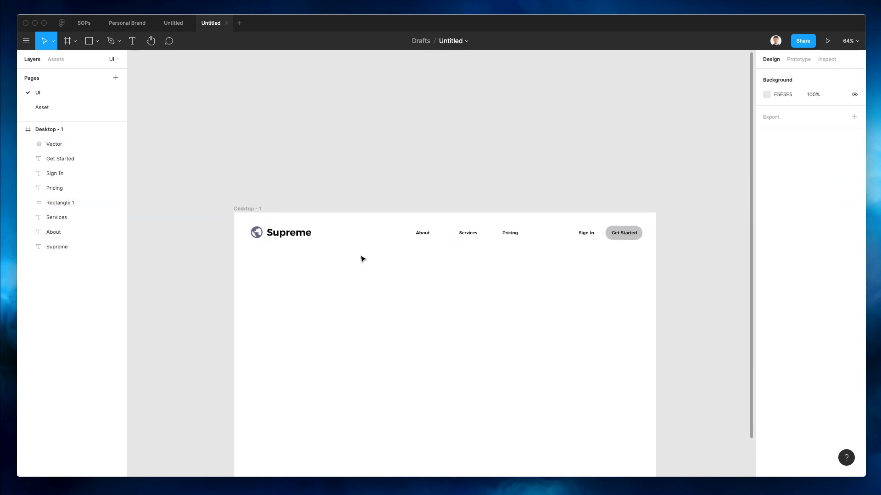
{"action": "left_click", "coordinate": [609, 235]}
{"action": "scroll", "coordinate": [623, 252], "scroll_direction": "down", "scroll_amount": 2}
{"action": "scroll", "coordinate": [623, 252], "scroll_direction": "down", "scroll_amount": 2}
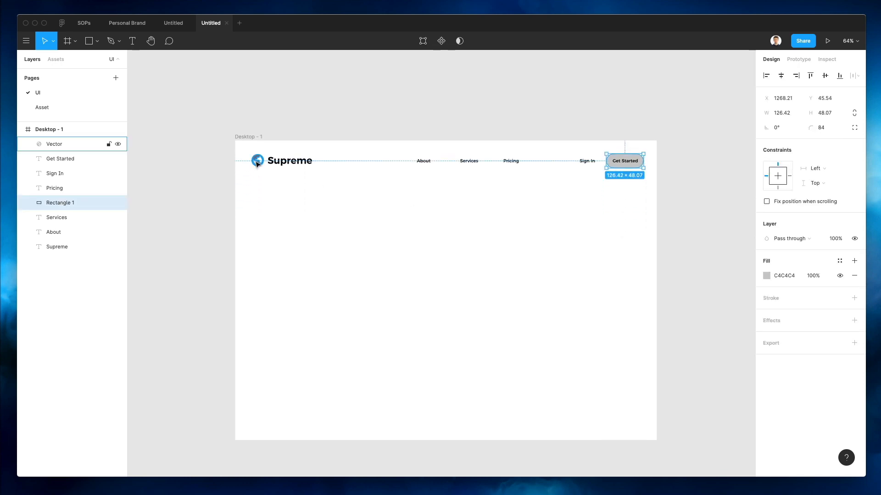
{"action": "left_click", "coordinate": [82, 144], "text": "super"}
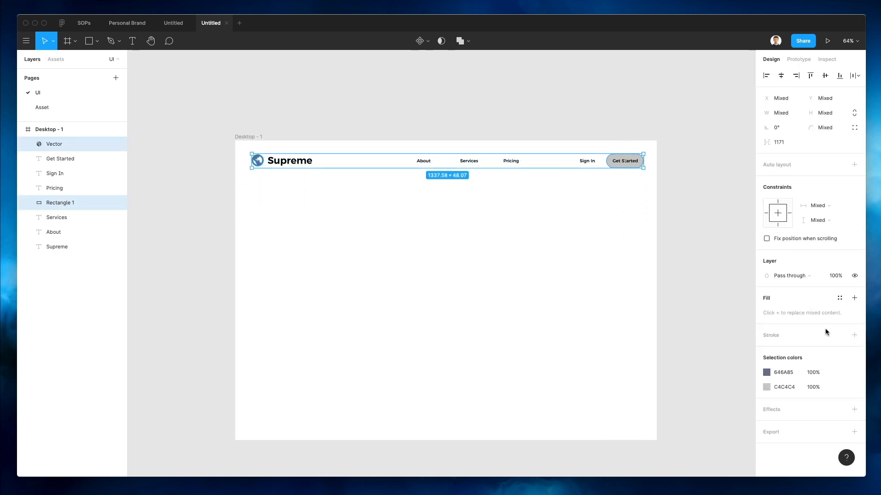
{"action": "left_click", "coordinate": [629, 354]}
{"action": "left_click", "coordinate": [608, 156]}
{"action": "scroll", "coordinate": [608, 157], "scroll_direction": "up", "scroll_amount": 5}
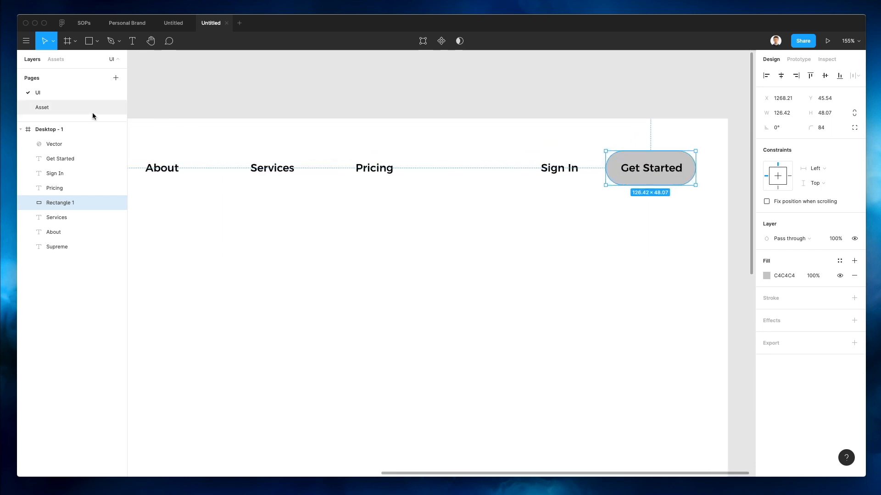
{"action": "scroll", "coordinate": [294, 209], "scroll_direction": "down", "scroll_amount": 3}
{"action": "left_click", "coordinate": [292, 211]}
Fit Desktop - 1 in view, then switch to the Asset page's chat illustration
{"action": "scroll", "coordinate": [293, 211], "scroll_direction": "down", "scroll_amount": 2}
{"action": "scroll", "coordinate": [292, 211], "scroll_direction": "left", "scroll_amount": 2}
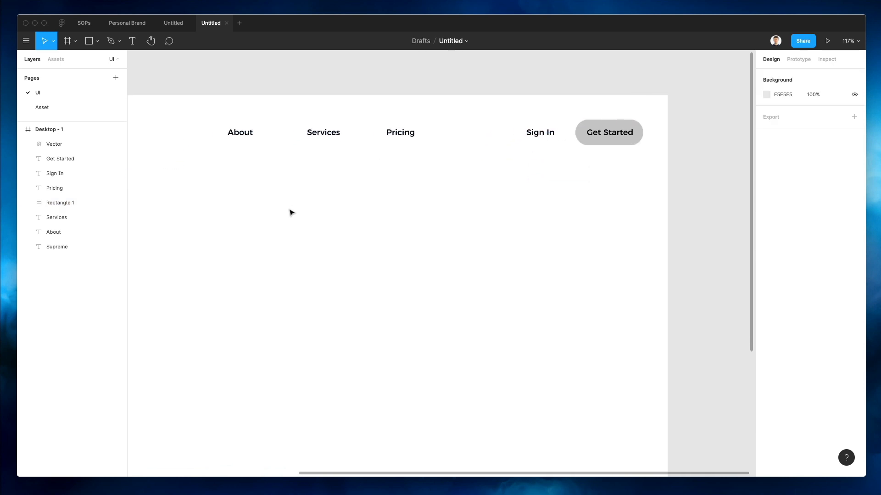
{"action": "scroll", "coordinate": [293, 211], "scroll_direction": "down", "scroll_amount": 1}
{"action": "scroll", "coordinate": [292, 212], "scroll_direction": "down", "scroll_amount": 2}
{"action": "key", "text": "shift+1"}
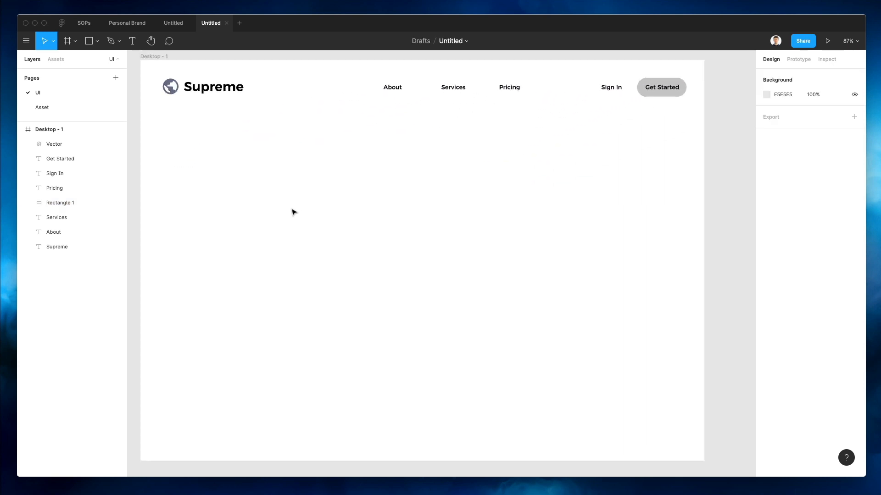
{"action": "left_click", "coordinate": [55, 107]}
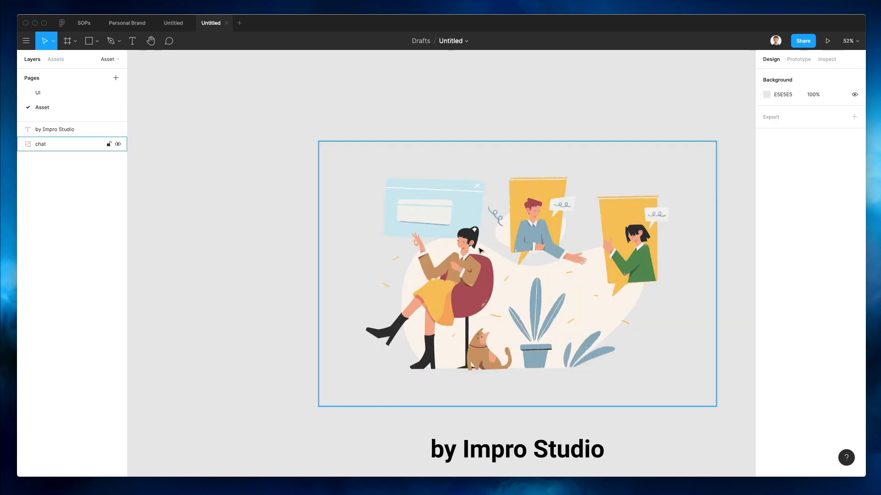
{"action": "scroll", "coordinate": [333, 421], "scroll_direction": "down", "scroll_amount": 3}
{"action": "scroll", "coordinate": [332, 421], "scroll_direction": "right", "scroll_amount": 3}
{"action": "scroll", "coordinate": [387, 383], "scroll_direction": "up", "scroll_amount": 2}
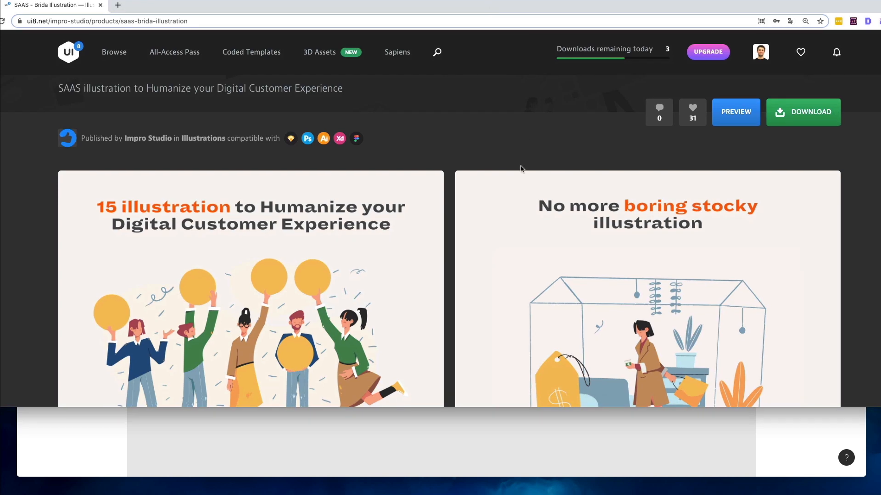
Scroll down the UI8 SAAS - Brida Illustration page through its preview cards
{"action": "scroll", "coordinate": [478, 383], "scroll_direction": "down", "scroll_amount": 3}
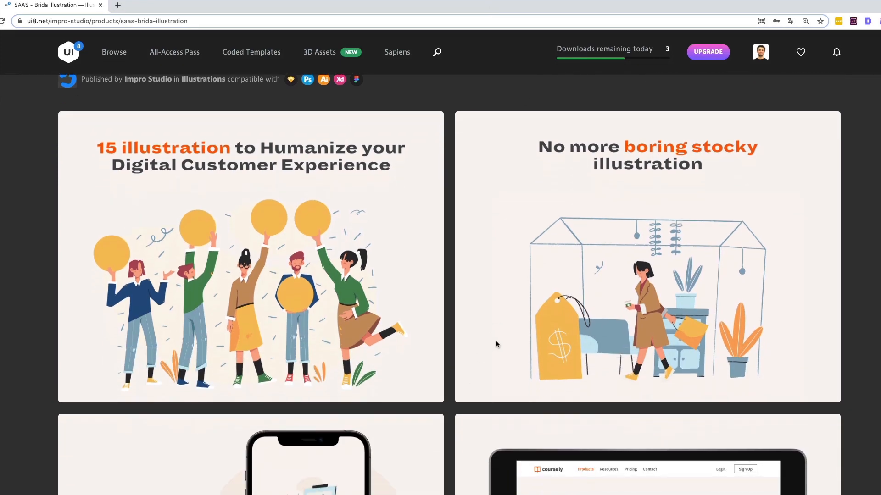
{"action": "scroll", "coordinate": [465, 354], "scroll_direction": "down", "scroll_amount": 7}
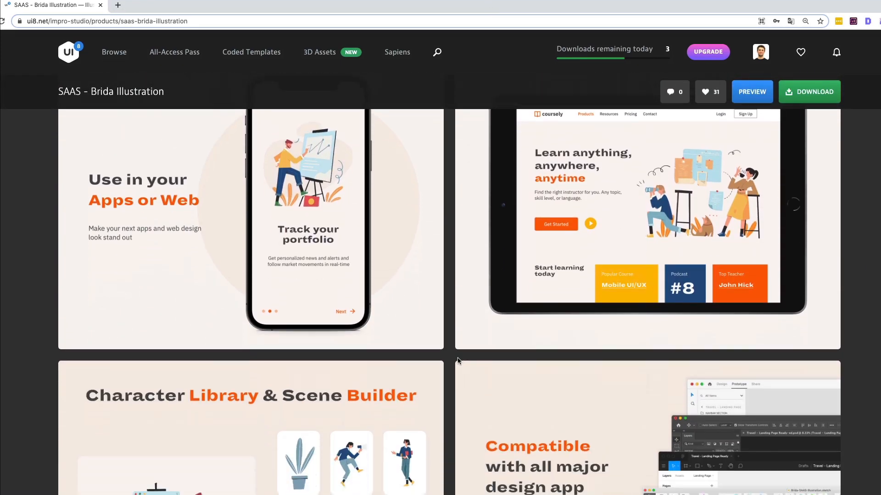
{"action": "scroll", "coordinate": [450, 356], "scroll_direction": "down", "scroll_amount": 10}
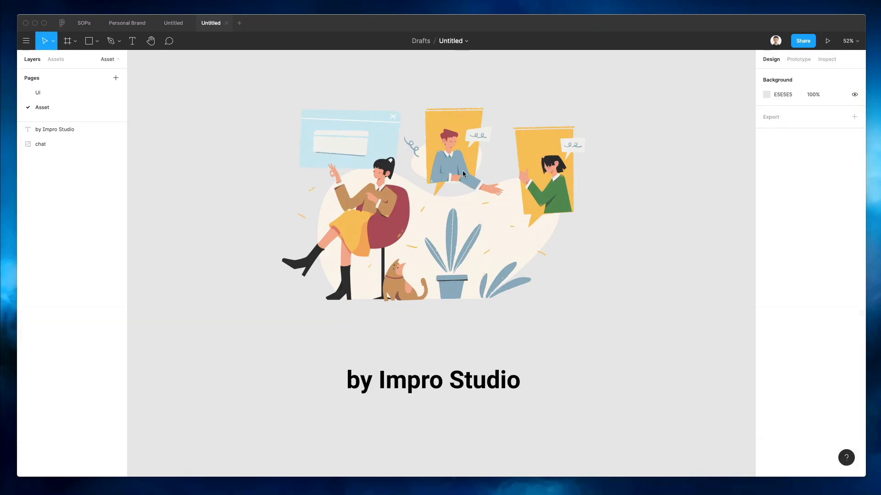
Paste the chat illustration into Desktop - 1, sized about 1121×748 and centred below the navigation
{"action": "left_click", "coordinate": [619, 191]}
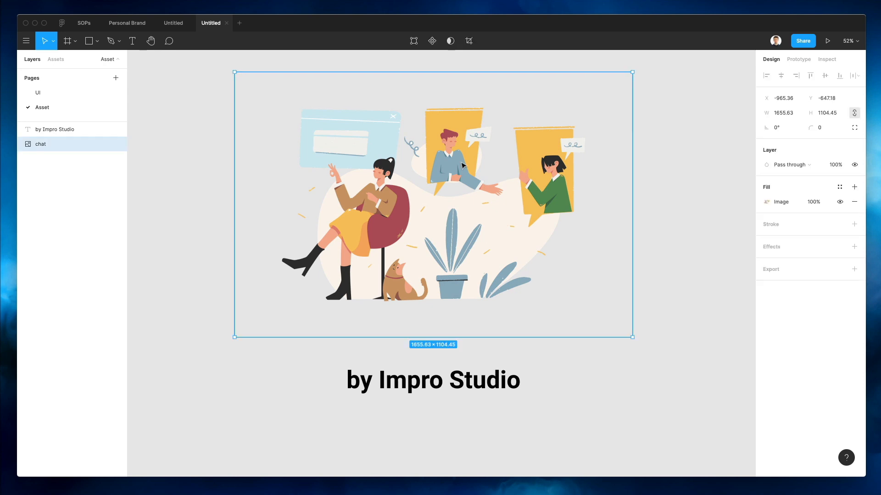
{"action": "left_click", "coordinate": [52, 94]}
{"action": "key", "text": "ctrl+v"}
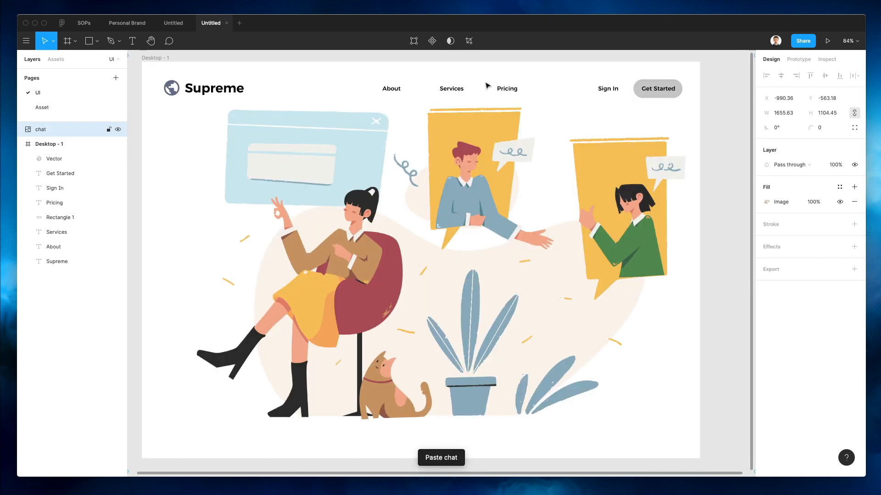
{"action": "left_click_drag", "start_coordinate": [478, 171], "coordinate": [474, 179]}
{"action": "scroll", "coordinate": [475, 178], "scroll_direction": "down", "scroll_amount": 3}
{"action": "left_click_drag", "start_coordinate": [530, 80], "coordinate": [515, 205]}
{"action": "mouse_move", "coordinate": [514, 273]}
{"action": "left_mouse_down"}
{"action": "mouse_move", "coordinate": [494, 277]}
{"action": "mouse_move", "coordinate": [500, 283]}
{"action": "mouse_move", "coordinate": [509, 270]}
{"action": "left_mouse_up"}
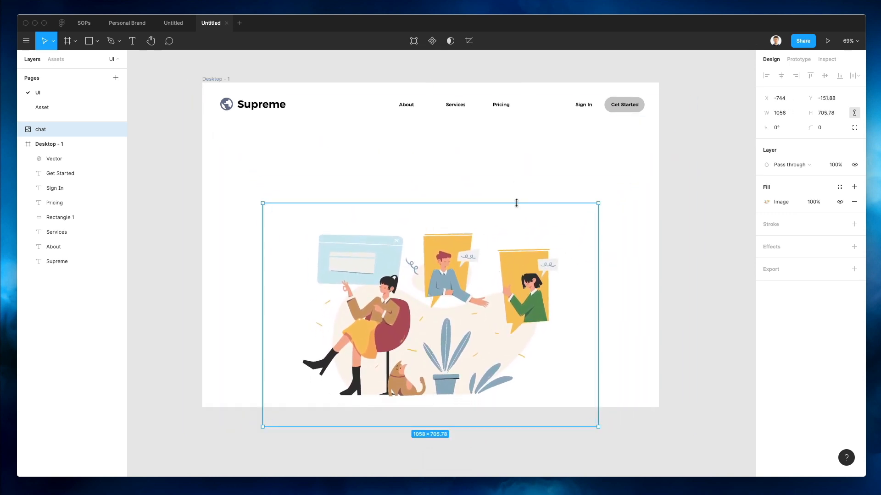
{"action": "left_click_drag", "start_coordinate": [515, 202], "coordinate": [517, 190]}
{"action": "mouse_move", "coordinate": [520, 274]}
{"action": "left_mouse_down"}
{"action": "mouse_move", "coordinate": [521, 288]}
{"action": "mouse_move", "coordinate": [524, 282]}
{"action": "left_mouse_up"}
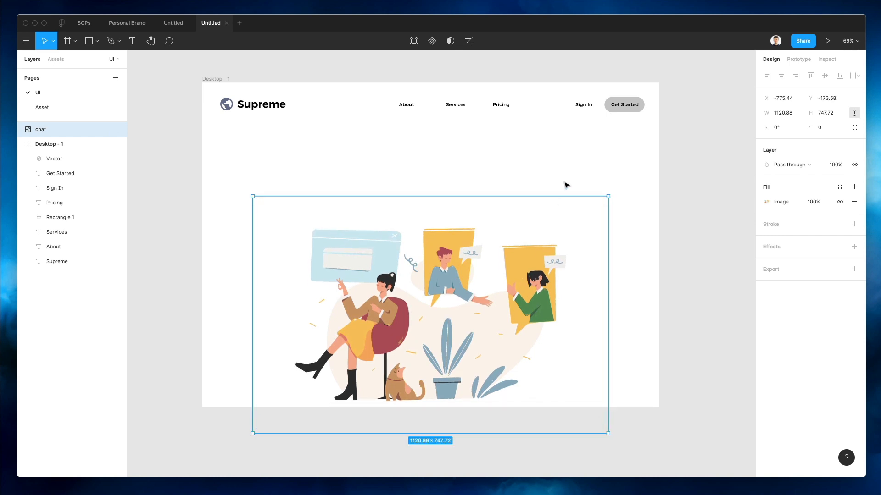
{"action": "left_click", "coordinate": [149, 61]}
Lengthen the Desktop - 1 frame to 1440×1106
{"action": "left_click", "coordinate": [211, 79]}
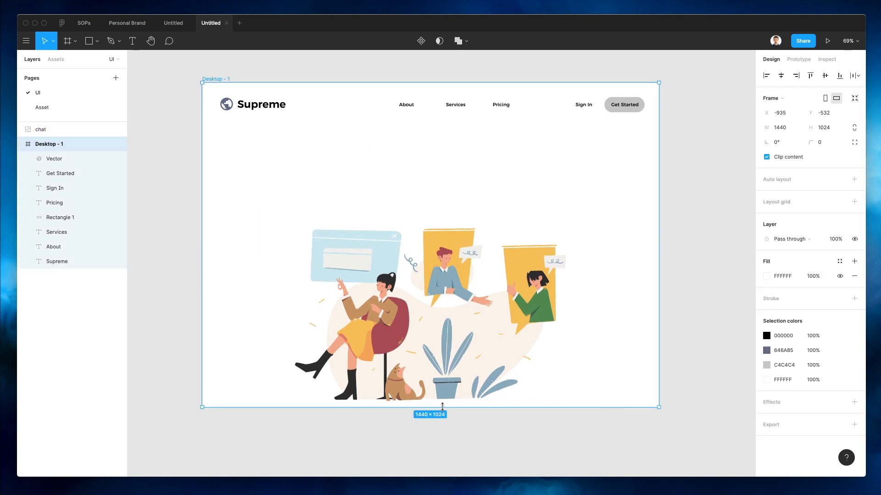
{"action": "left_click_drag", "start_coordinate": [443, 408], "coordinate": [441, 432]}
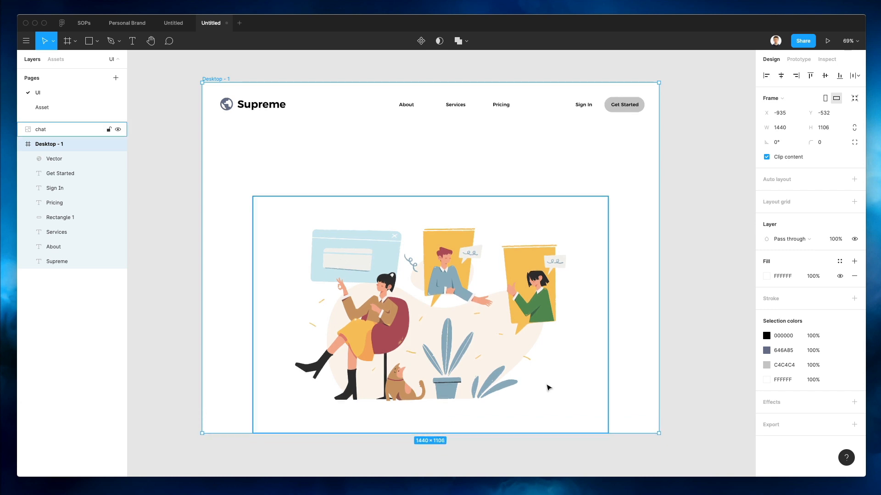
{"action": "left_click", "coordinate": [647, 319]}
{"action": "left_click", "coordinate": [587, 306]}
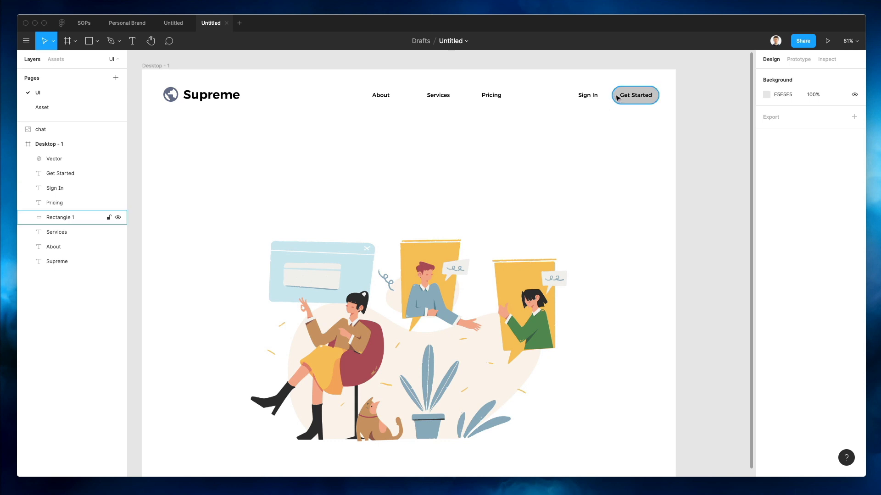
Make the Get Started button fill blue 0592DB with white label text
{"action": "left_click", "coordinate": [634, 95]}
{"action": "key", "text": "i"}
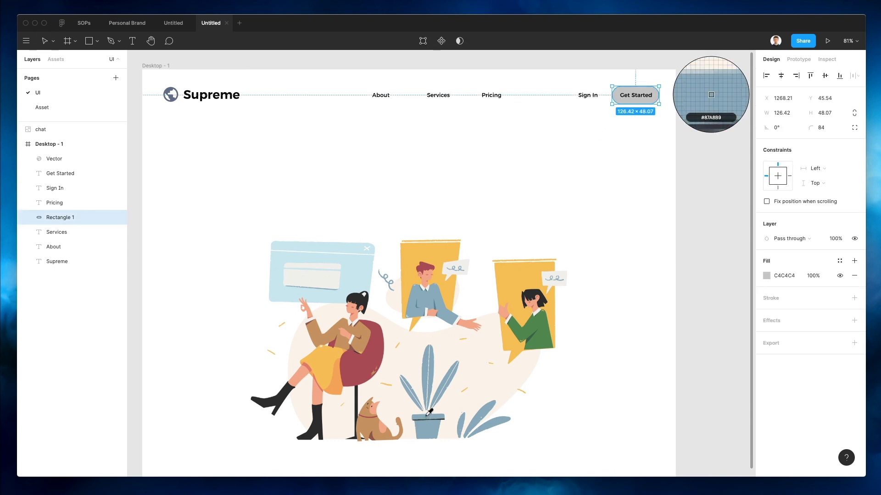
{"action": "left_click", "coordinate": [423, 410]}
{"action": "left_click", "coordinate": [767, 276]}
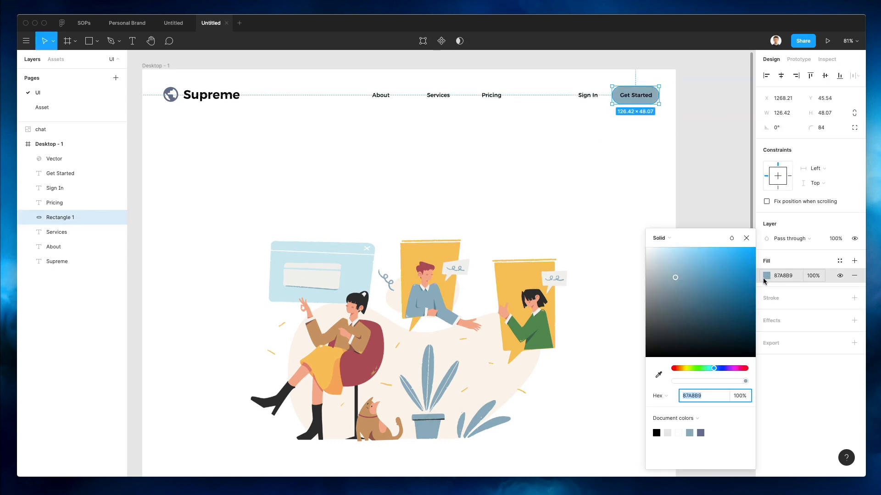
{"action": "left_click_drag", "start_coordinate": [738, 272], "coordinate": [759, 268]}
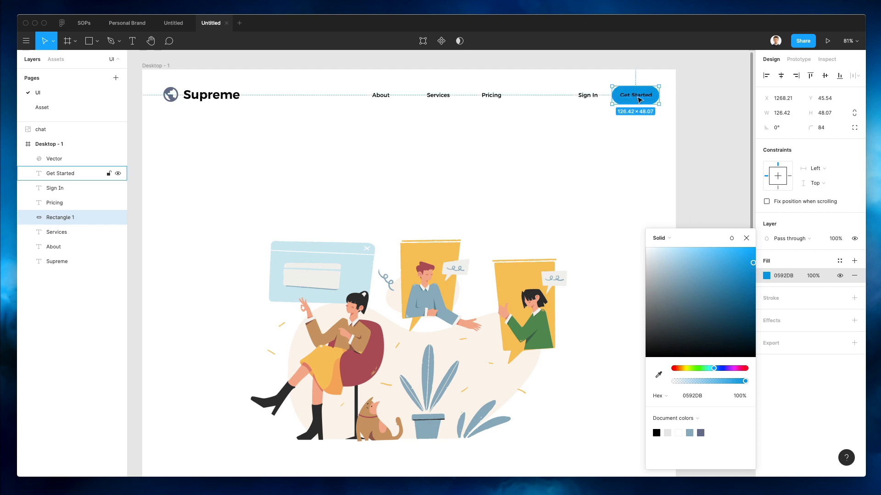
{"action": "left_click", "coordinate": [635, 95]}
{"action": "left_click", "coordinate": [635, 84]}
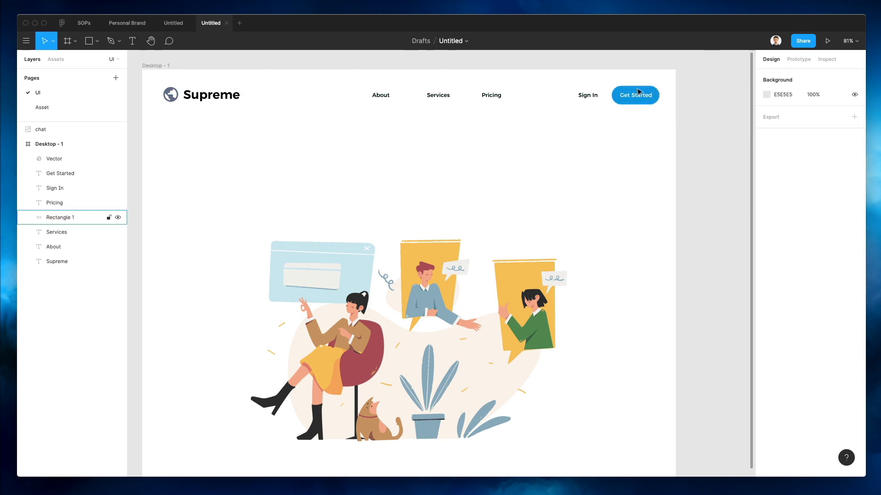
{"action": "left_click", "coordinate": [638, 94]}
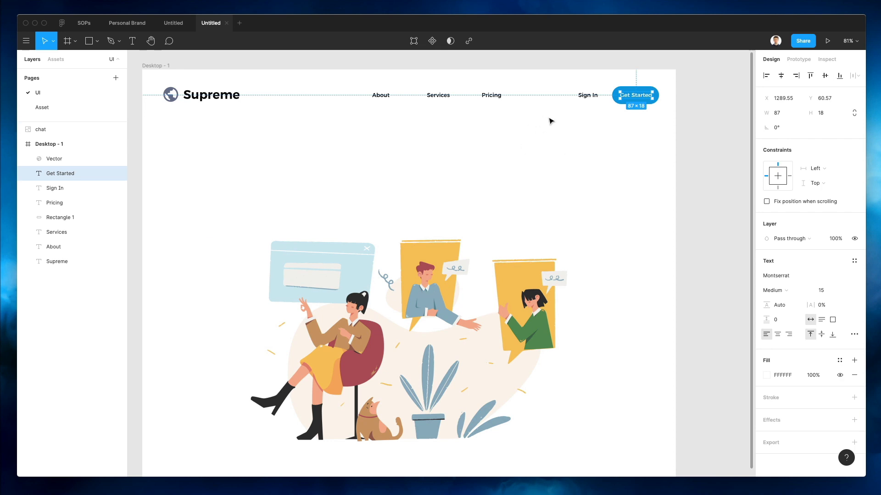
Colour the globe logo the same 0592DB blue as the button
{"action": "left_click", "coordinate": [161, 92]}
{"action": "key", "text": "i"}
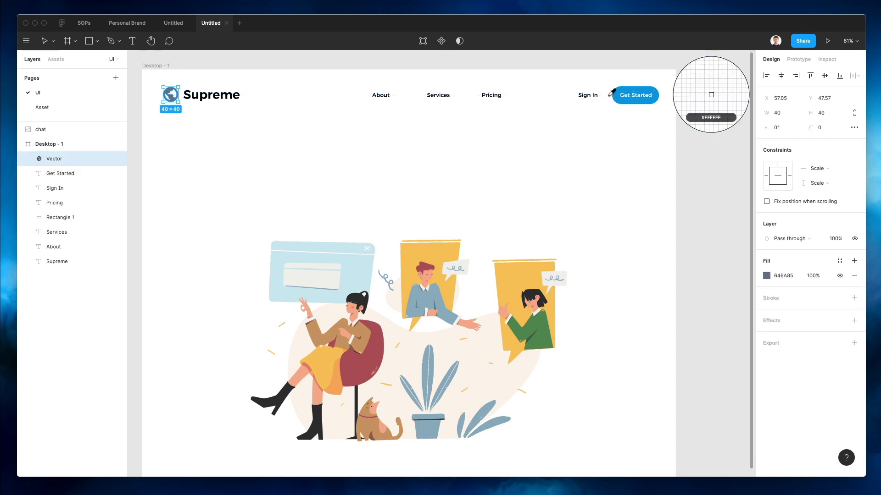
{"action": "left_click", "coordinate": [617, 94]}
{"action": "left_click", "coordinate": [576, 140]}
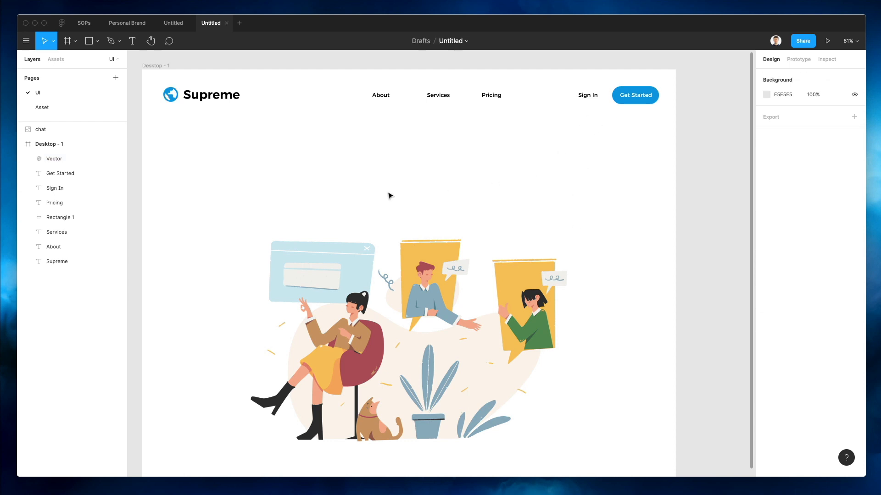
{"action": "scroll", "coordinate": [314, 183], "scroll_direction": "left", "scroll_amount": 2}
Move the chat illustration about 43 px lower in the frame
{"action": "left_click", "coordinate": [244, 98]}
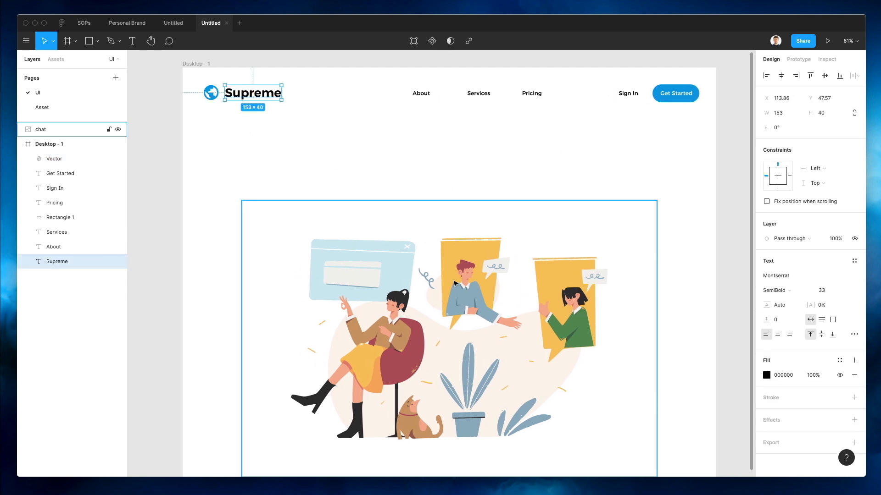
{"action": "left_click_drag", "start_coordinate": [456, 288], "coordinate": [457, 306]}
{"action": "left_click", "coordinate": [513, 182]}
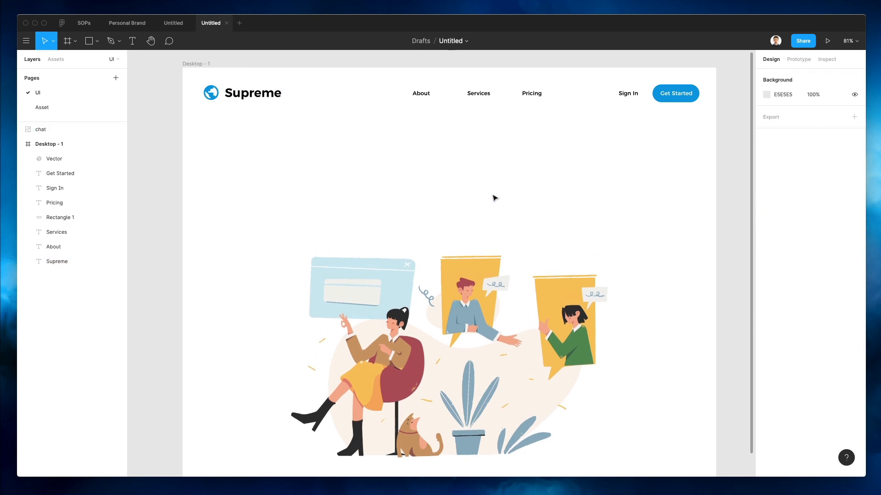
{"action": "scroll", "coordinate": [494, 198], "scroll_direction": "up", "scroll_amount": 2}
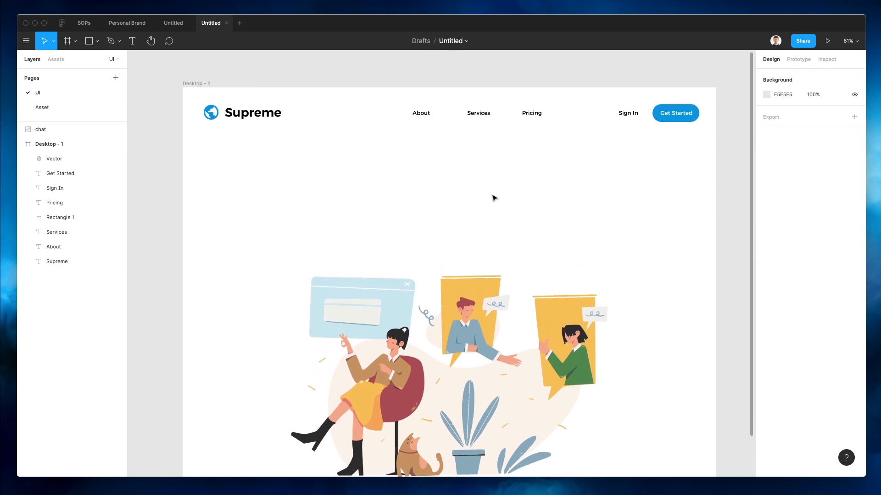
{"action": "left_click_drag", "start_coordinate": [497, 233], "coordinate": [497, 253]}
{"action": "left_click", "coordinate": [442, 233]}
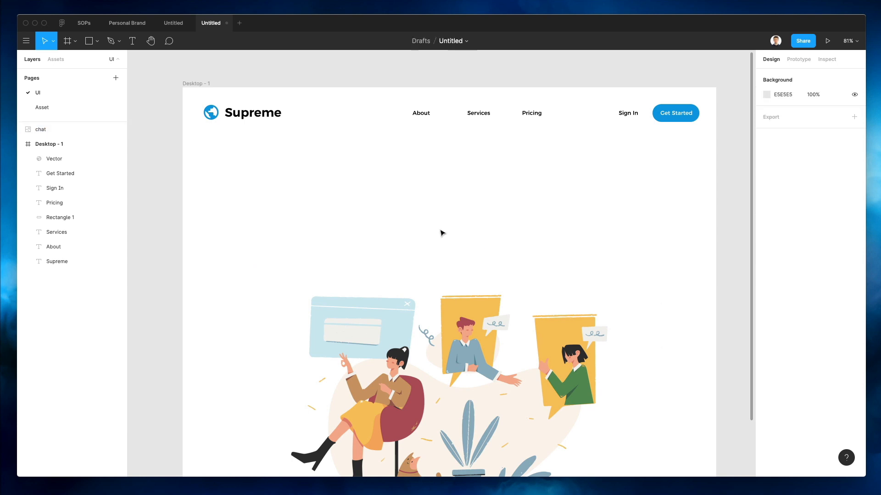
Delete the globe logo and shift the Supreme wordmark left into its place
{"action": "left_click", "coordinate": [211, 114]}
{"action": "key", "text": "Delete"}
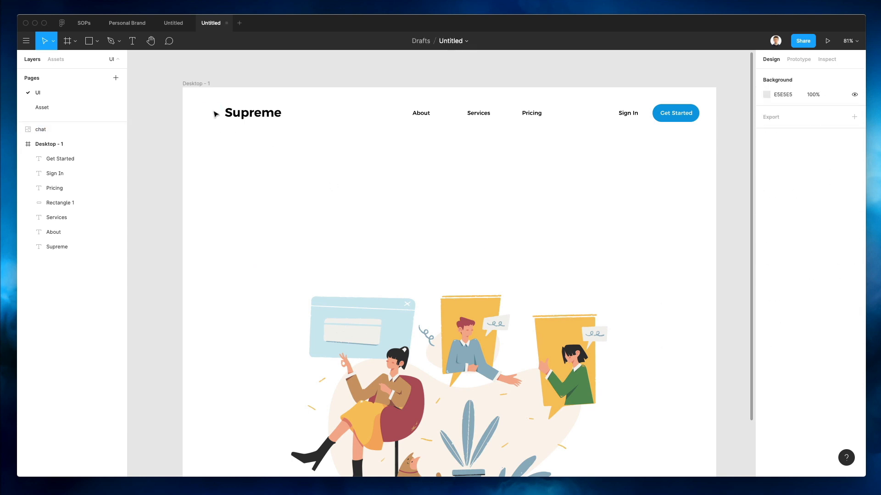
{"action": "left_click_drag", "start_coordinate": [268, 117], "coordinate": [253, 117]}
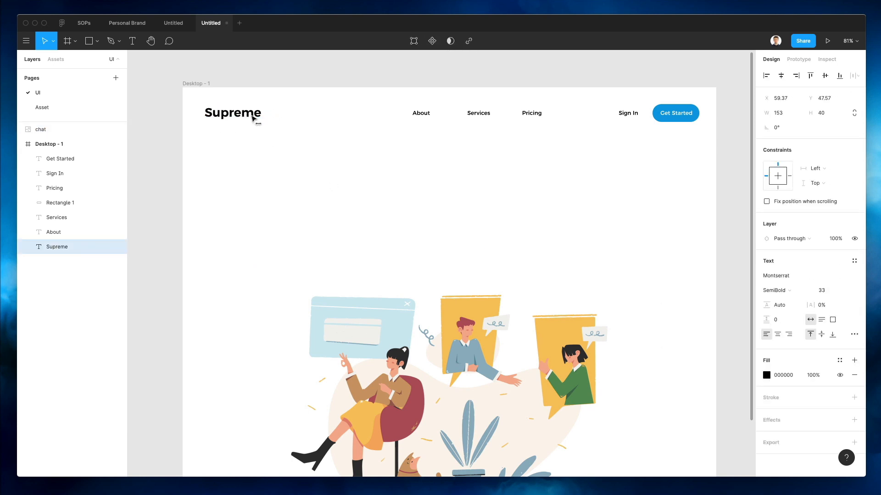
{"action": "left_click", "coordinate": [392, 188]}
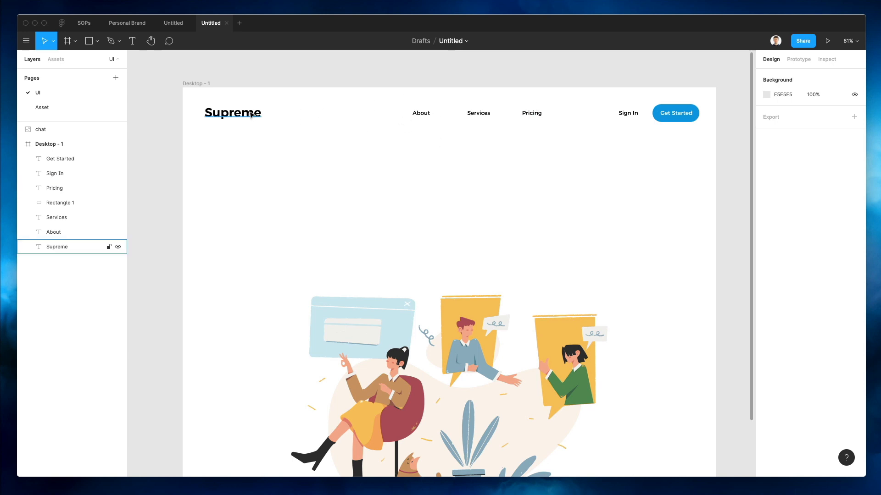
{"action": "left_click", "coordinate": [200, 84]}
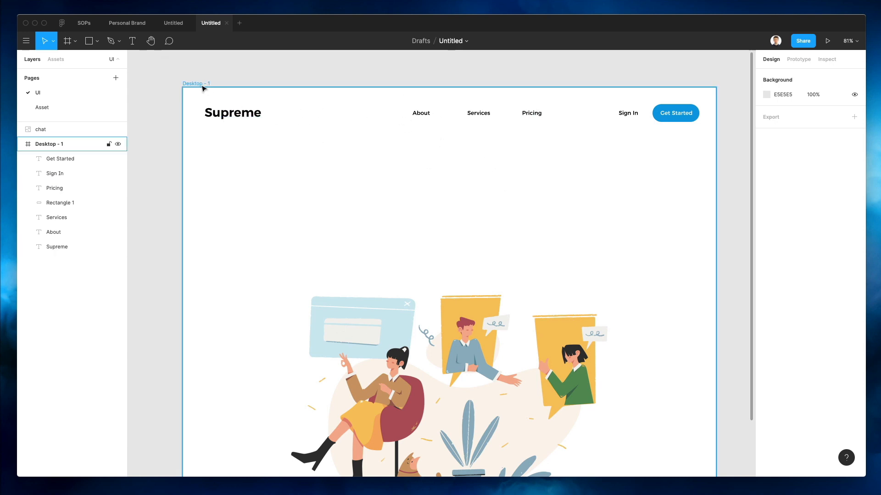
Rename the frame to '1' and add a 12-column layout grid with margin 60
{"action": "key", "text": "super+r"}
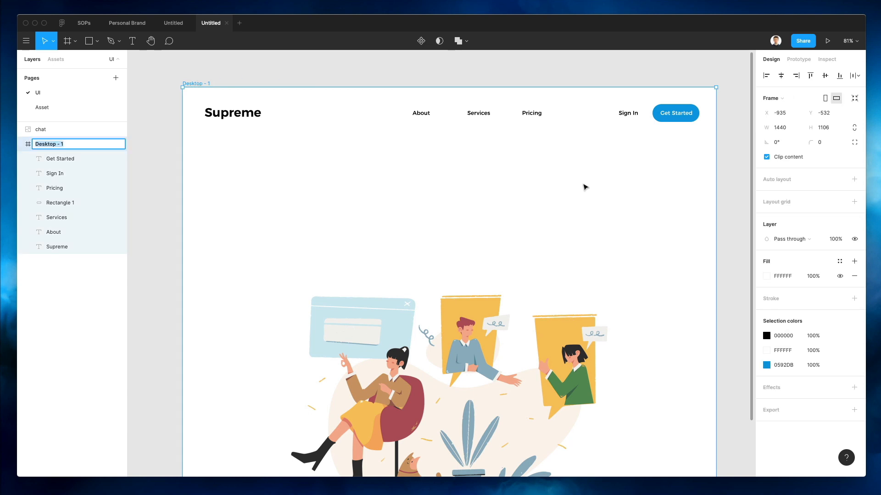
{"action": "type", "text": "1"}
{"action": "key", "text": "Return"}
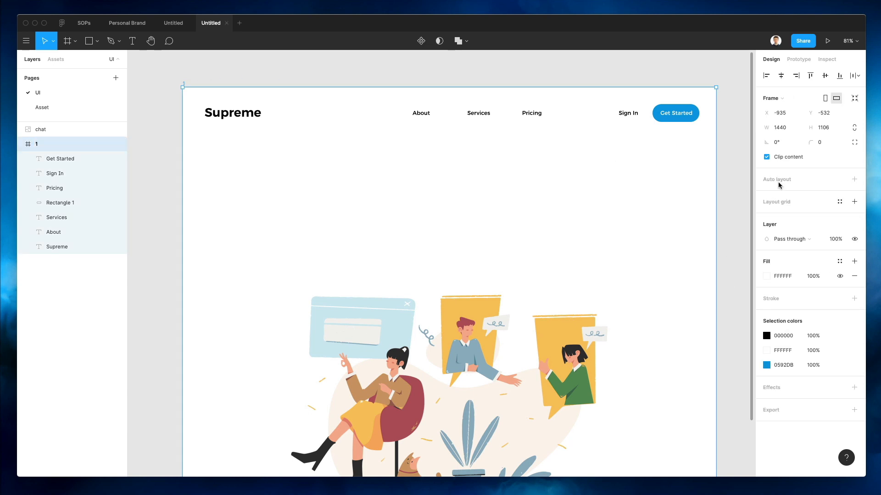
{"action": "left_click", "coordinate": [798, 203]}
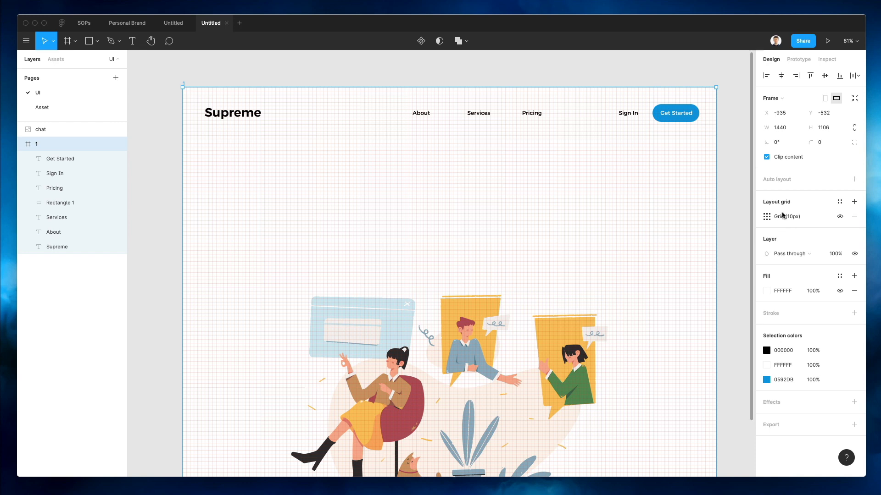
{"action": "left_click", "coordinate": [767, 216]}
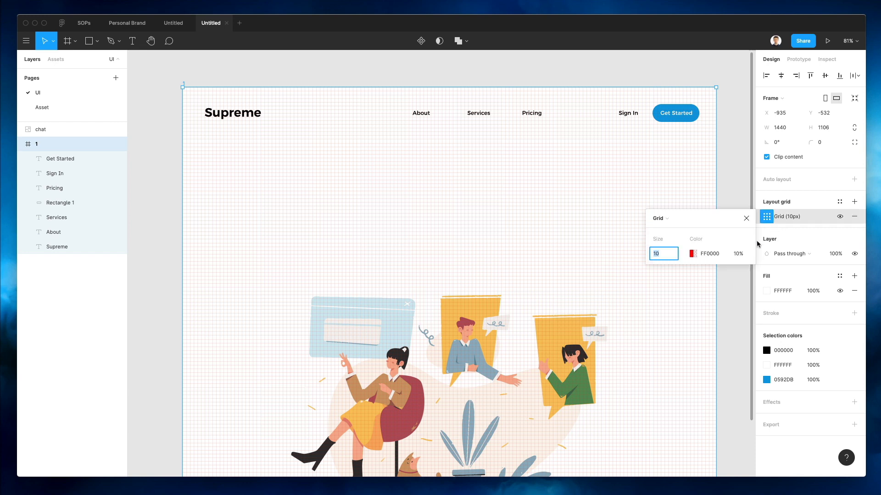
{"action": "left_click", "coordinate": [659, 218]}
{"action": "left_click", "coordinate": [675, 227]}
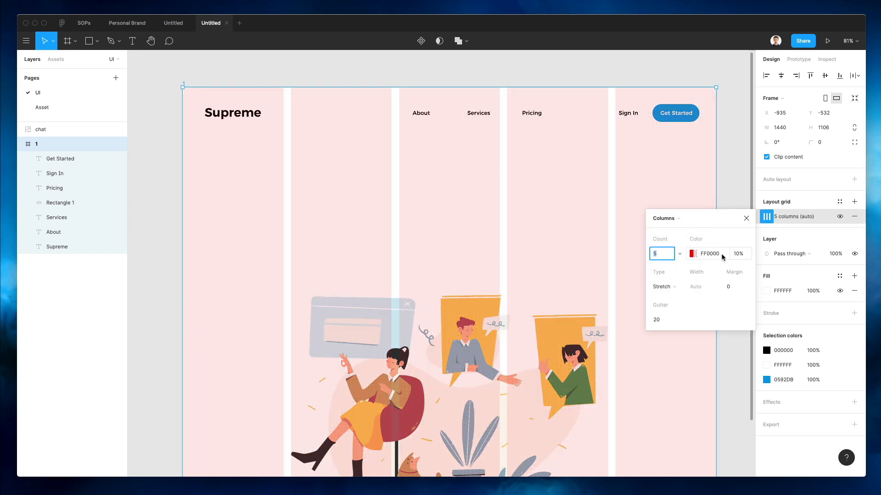
{"action": "key", "text": "Up"}
{"action": "key", "text": "Up"}
{"action": "key", "text": "Up"}
{"action": "key", "text": "Up"}
{"action": "key", "text": "Up"}
{"action": "key", "text": "Up"}
{"action": "key", "text": "Up"}
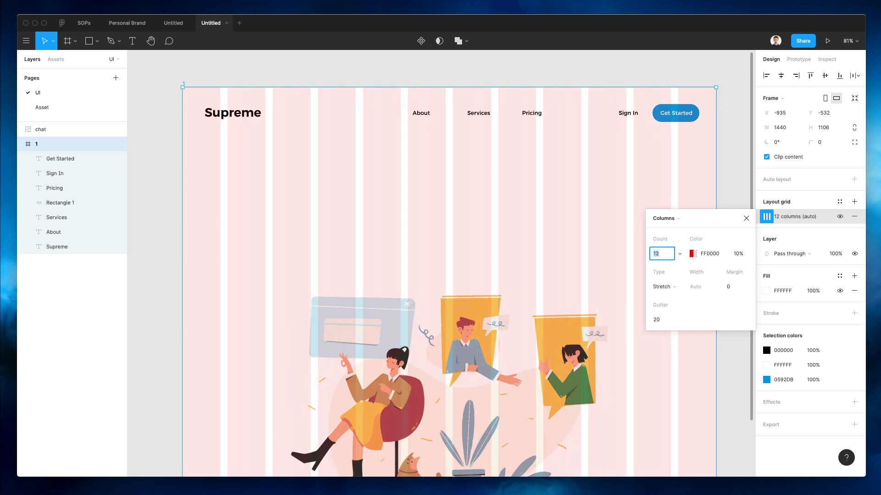
{"action": "left_click", "coordinate": [729, 287]}
{"action": "key", "text": "shift+Up"}
{"action": "key", "text": "shift+Up"}
{"action": "key", "text": "shift+Up"}
{"action": "key", "text": "shift+Up"}
{"action": "key", "text": "shift+Up"}
{"action": "key", "text": "shift+Up"}
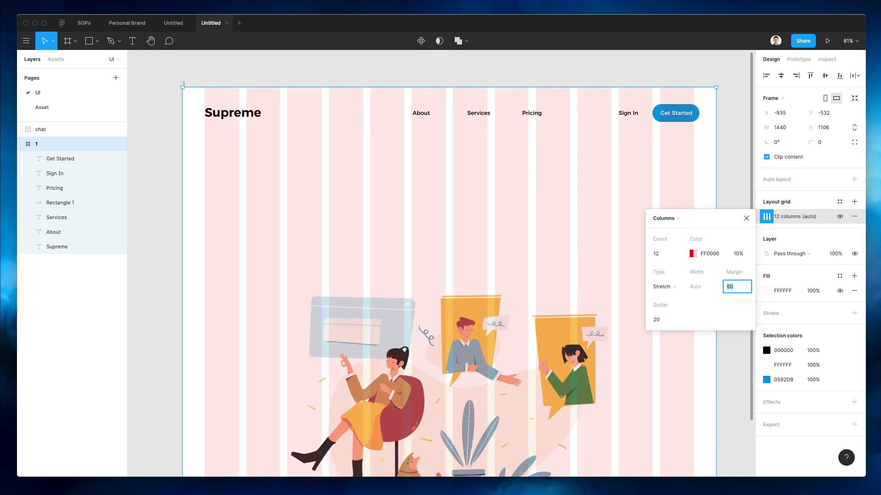
{"action": "left_click", "coordinate": [538, 197]}
Nudge Sign In and Get Started further left in the header
{"action": "left_click_drag", "start_coordinate": [706, 99], "coordinate": [606, 137]}
{"action": "key", "text": "shift+Left"}
{"action": "key", "text": "Left"}
{"action": "key", "text": "Left"}
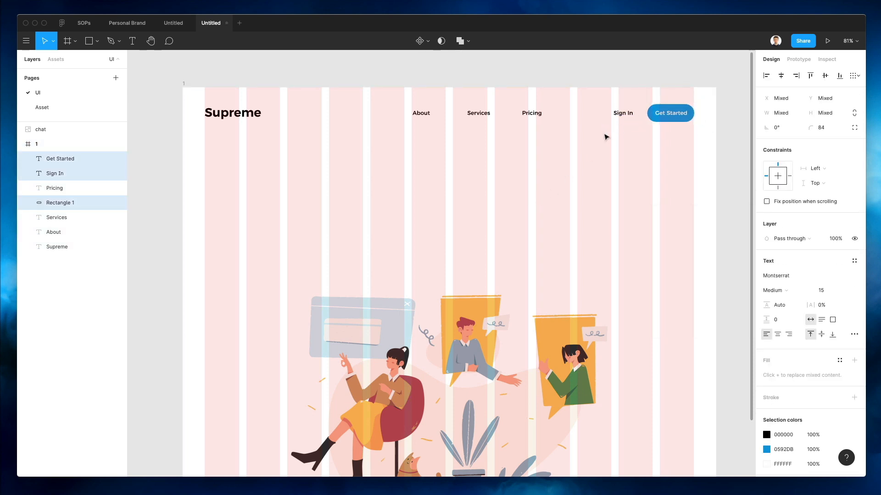
{"action": "left_click", "coordinate": [560, 150]}
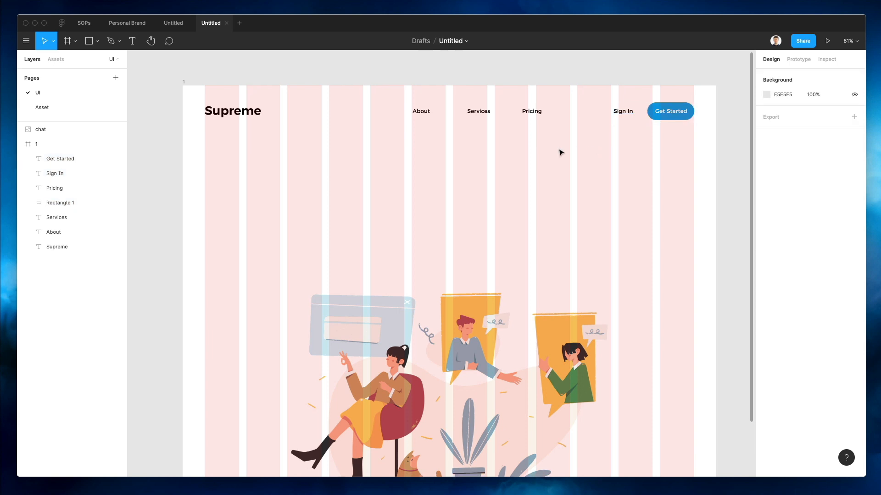
{"action": "scroll", "coordinate": [515, 151], "scroll_direction": "down", "scroll_amount": 3}
{"action": "scroll", "coordinate": [514, 155], "scroll_direction": "up", "scroll_amount": 2}
Enlarge the chat illustration slightly
{"action": "left_click", "coordinate": [503, 311]}
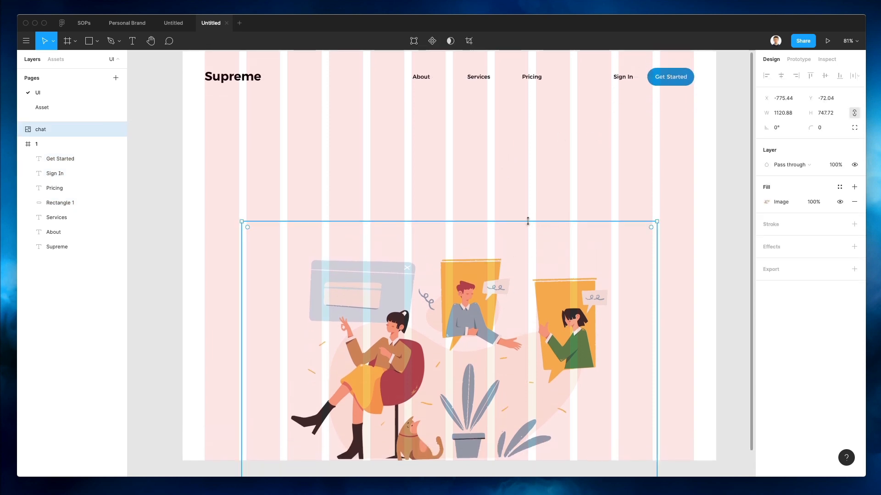
{"action": "left_click_drag", "start_coordinate": [528, 221], "coordinate": [528, 219]}
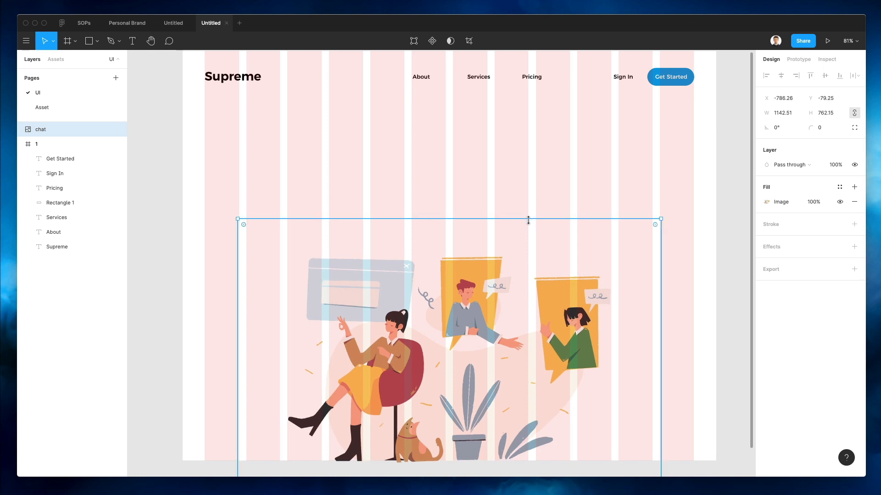
{"action": "left_click", "coordinate": [555, 165]}
{"action": "scroll", "coordinate": [562, 144], "scroll_direction": "up", "scroll_amount": 4}
Change the layout grid colour to pale grey E5DEDE at 10%
{"action": "left_click", "coordinate": [182, 133]}
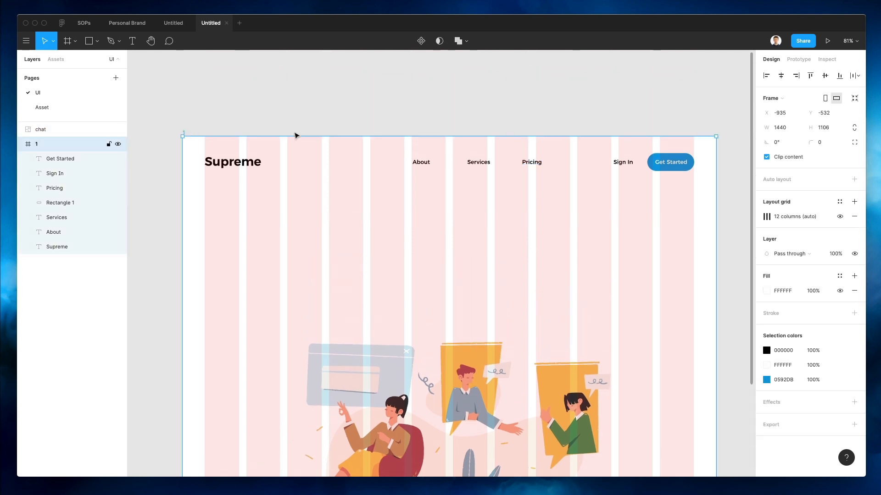
{"action": "left_click", "coordinate": [766, 216]}
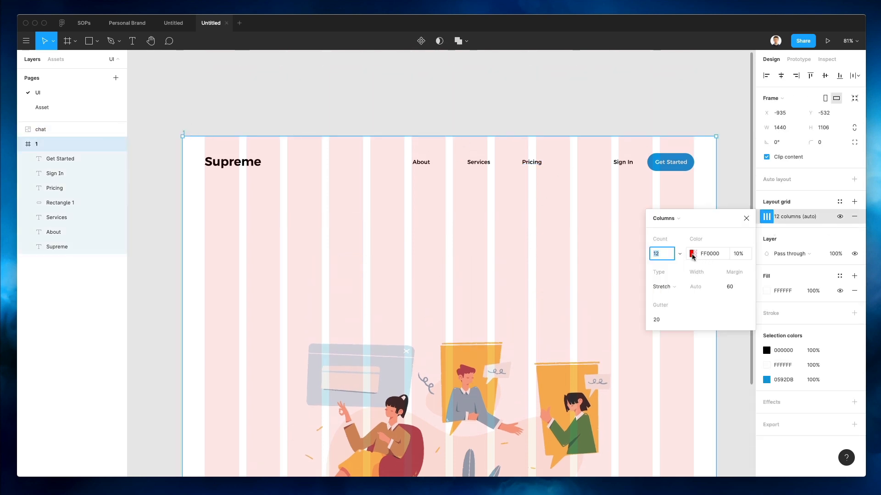
{"action": "left_click", "coordinate": [692, 253]}
{"action": "left_click_drag", "start_coordinate": [544, 257], "coordinate": [540, 262]}
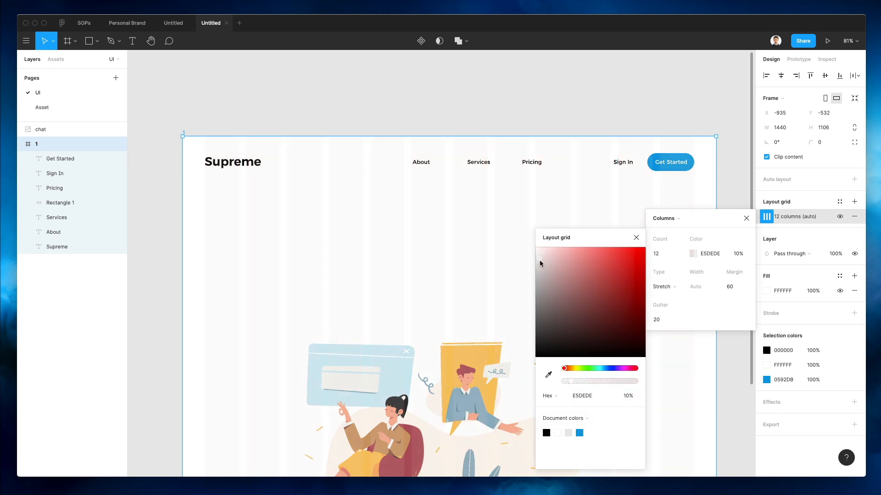
{"action": "left_click", "coordinate": [393, 233]}
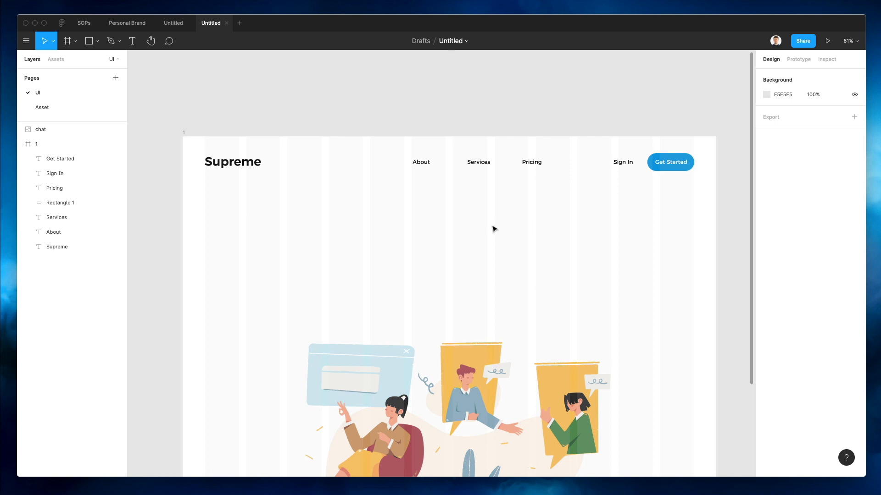
{"action": "scroll", "coordinate": [460, 160], "scroll_direction": "up", "scroll_amount": 5}
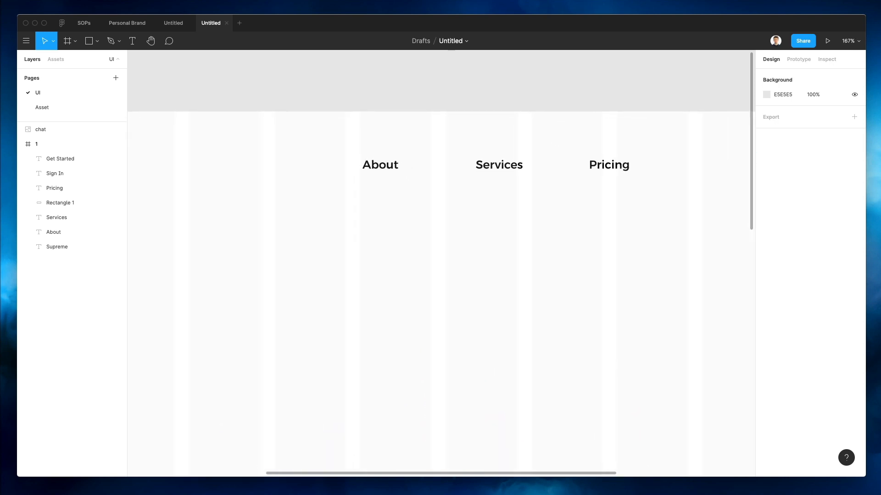
Search 'arrow' in Nucleo and drop the 48×48 keyboard arrow-down icon beside Pricing
{"action": "key", "text": "super+shift+n"}
{"action": "type", "text": "a"}
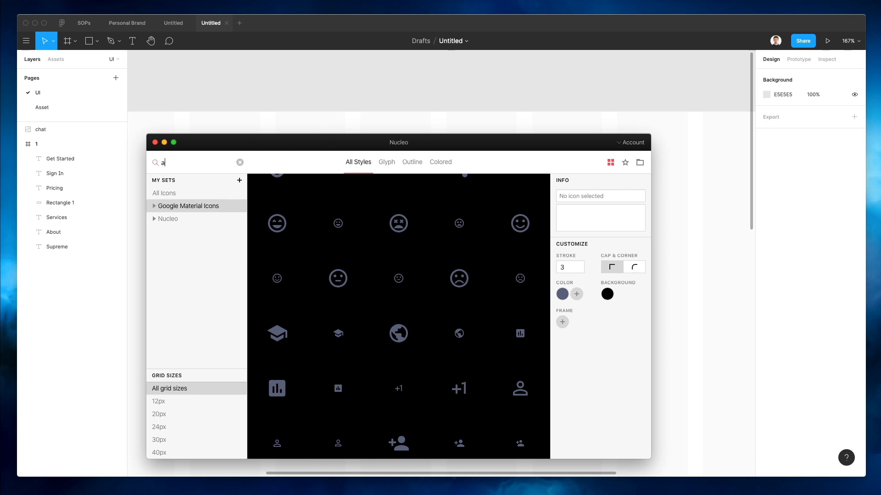
{"action": "type", "text": "rrow"}
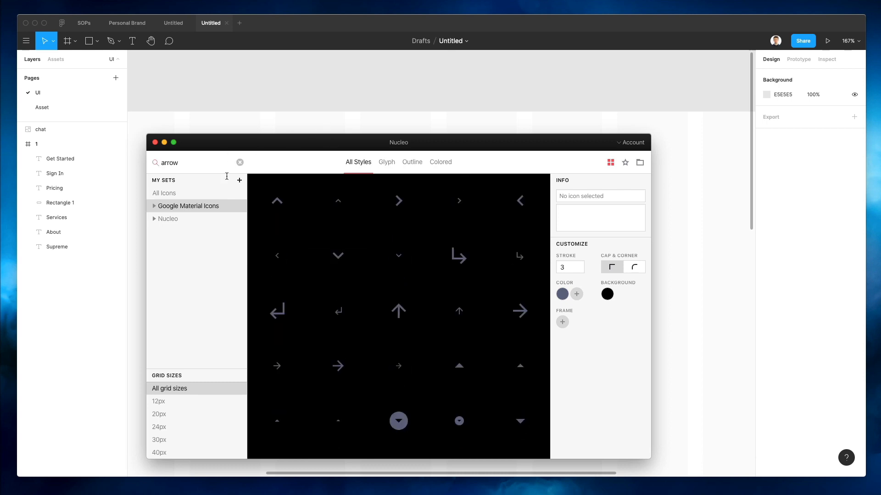
{"action": "left_click_drag", "start_coordinate": [342, 255], "coordinate": [690, 165]}
{"action": "left_click", "coordinate": [690, 129]}
Unframe the chevron icon and place it right after the Services link
{"action": "left_click", "coordinate": [688, 150]}
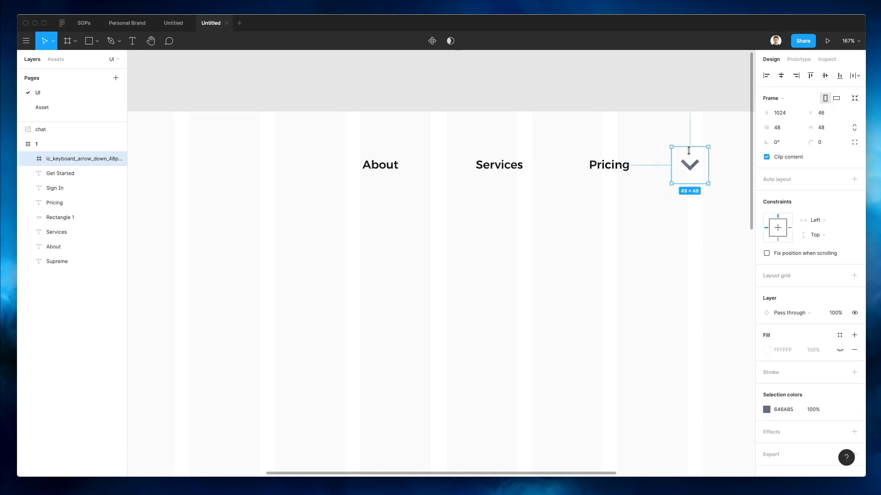
{"action": "key", "text": "super+shift+g"}
{"action": "scroll", "coordinate": [688, 150], "scroll_direction": "up", "scroll_amount": 3}
{"action": "left_click_drag", "start_coordinate": [695, 173], "coordinate": [476, 174]}
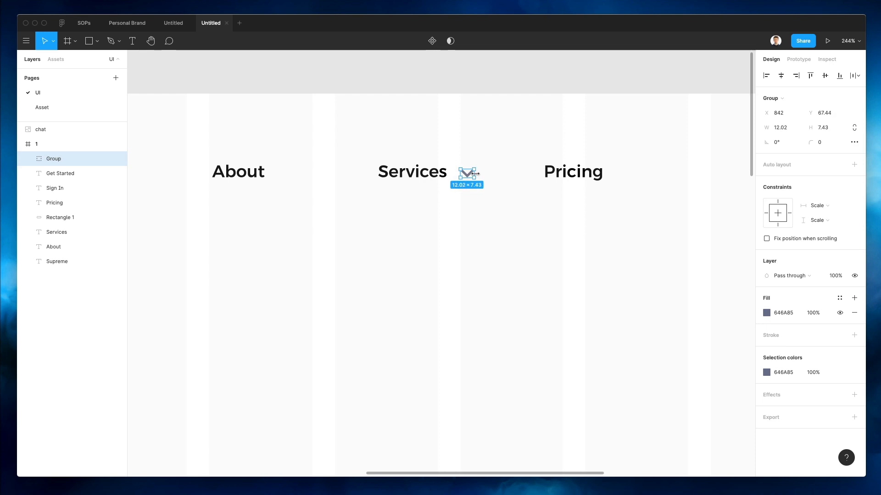
{"action": "key", "text": "Left"}
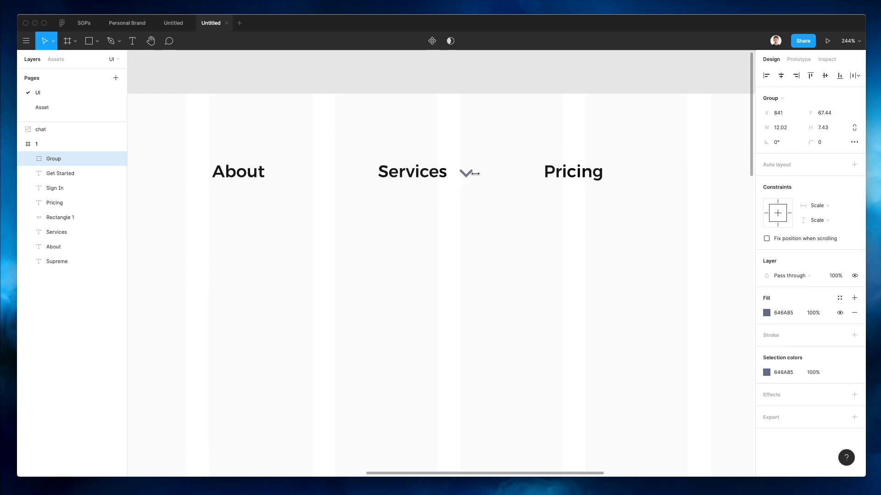
{"action": "key", "text": "Down"}
Set the chevron's fill to light grey A5AABD
{"action": "left_click", "coordinate": [766, 312]}
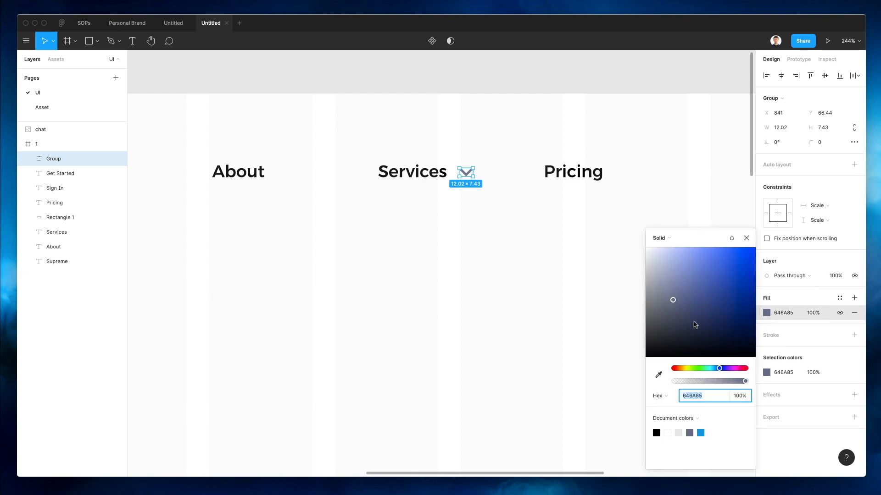
{"action": "left_click", "coordinate": [659, 280]}
{"action": "left_click_drag", "start_coordinate": [660, 279], "coordinate": [660, 276]}
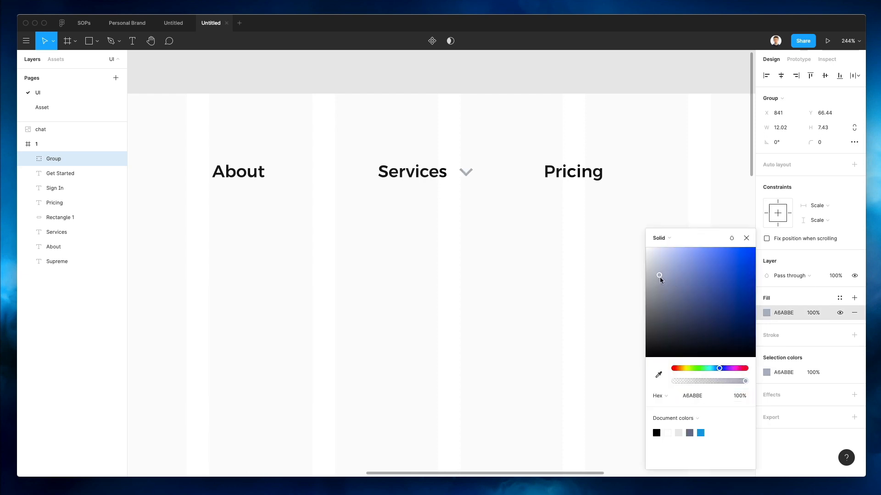
{"action": "left_click", "coordinate": [481, 265]}
Duplicate the chevron beside the About link and align it
{"action": "left_click_drag", "start_coordinate": [465, 174], "coordinate": [281, 176]}
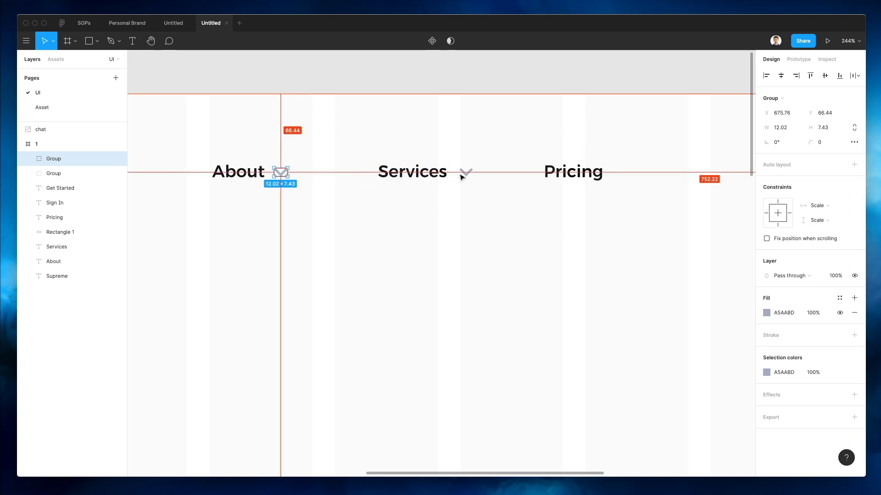
{"action": "key", "text": "Right"}
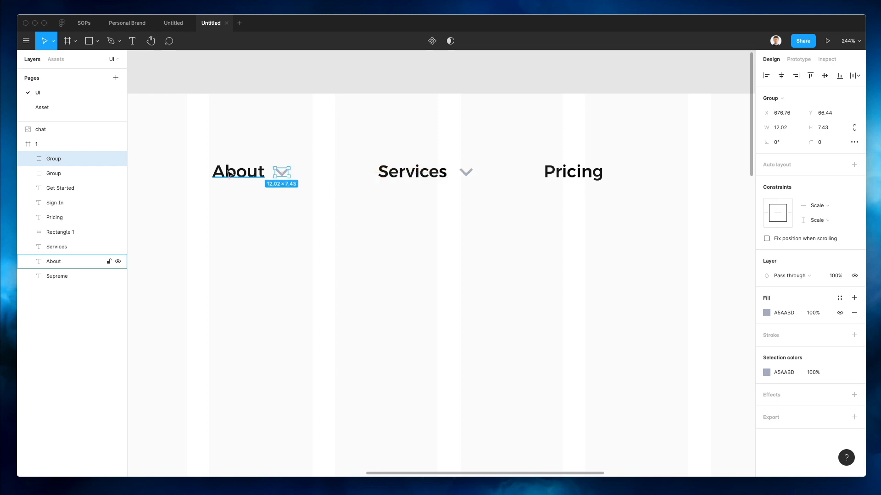
{"action": "scroll", "coordinate": [228, 174], "scroll_direction": "down", "scroll_amount": 5}
{"action": "left_click_drag", "start_coordinate": [185, 145], "coordinate": [277, 198]}
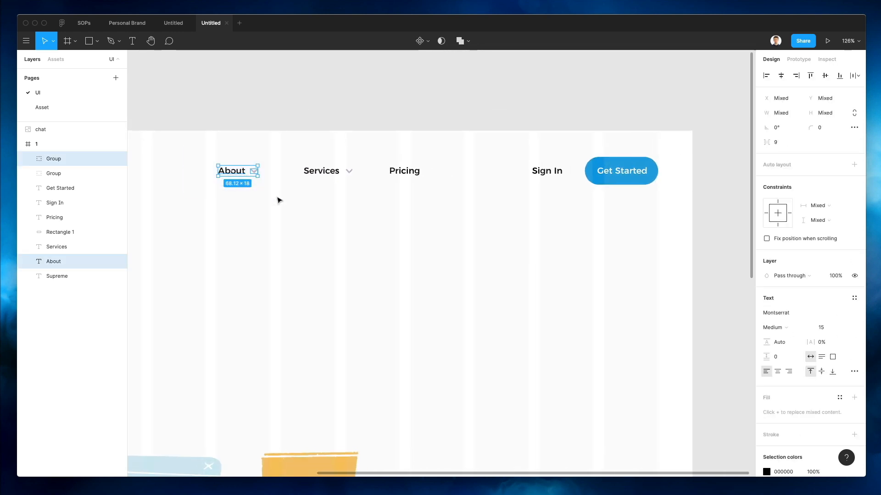
Group About and Services each with its chevron
{"action": "key", "text": "ctrl+g"}
{"action": "left_click_drag", "start_coordinate": [299, 146], "coordinate": [372, 197]}
{"action": "key", "text": "ctrl+g"}
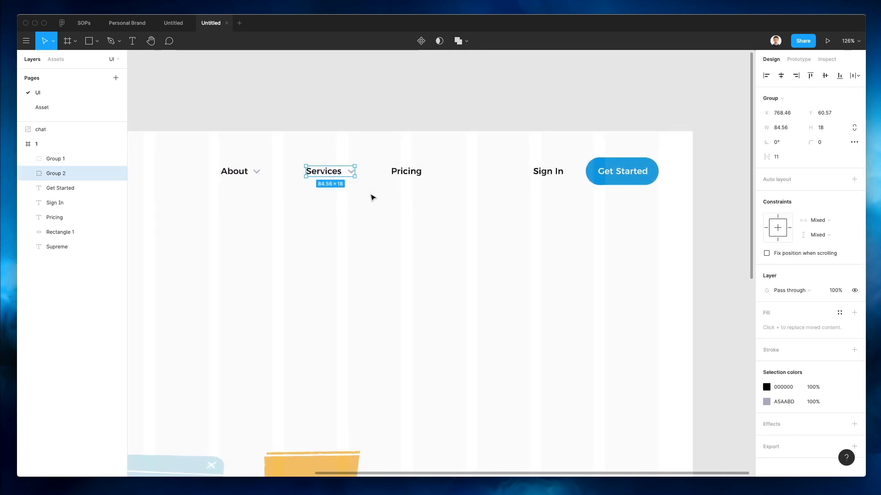
Space About, Services and Pricing evenly, group them and centre the group in the frame
{"action": "left_click_drag", "start_coordinate": [186, 140], "coordinate": [422, 210]}
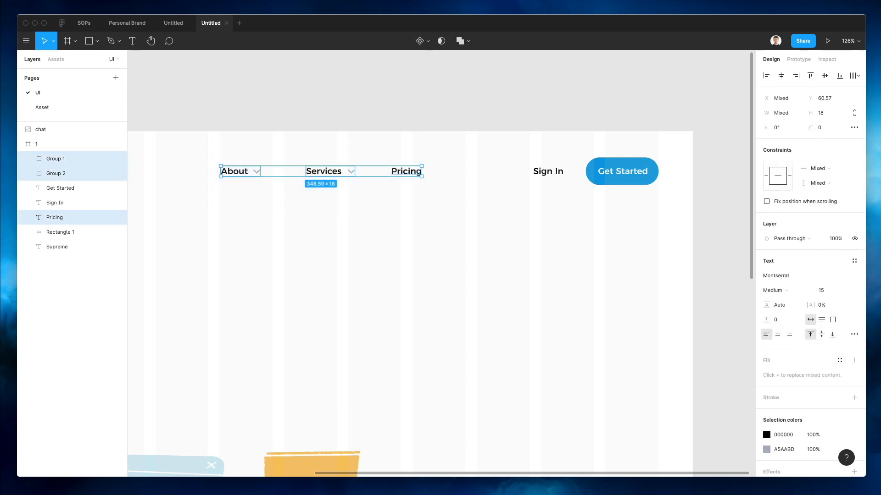
{"action": "left_click", "coordinate": [856, 75]}
{"action": "left_click", "coordinate": [774, 116]}
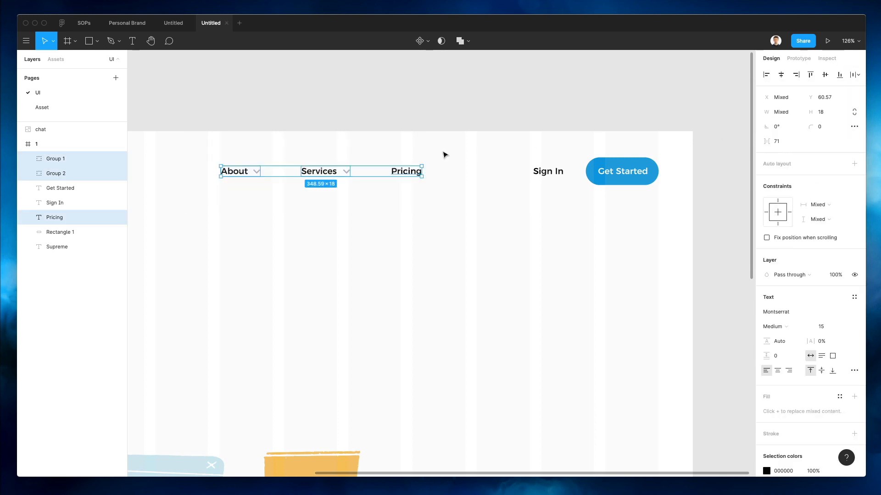
{"action": "scroll", "coordinate": [377, 152], "scroll_direction": "down", "scroll_amount": 5}
{"action": "scroll", "coordinate": [355, 150], "scroll_direction": "left", "scroll_amount": 4}
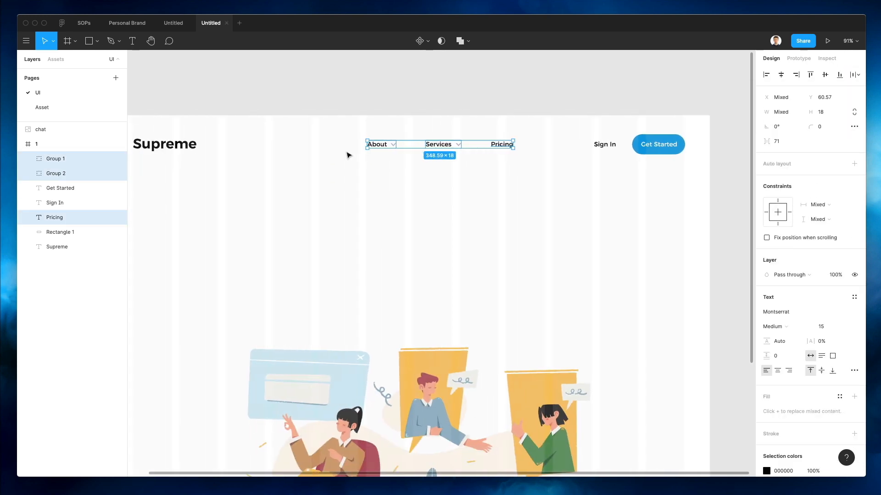
{"action": "key", "text": "ctrl+g"}
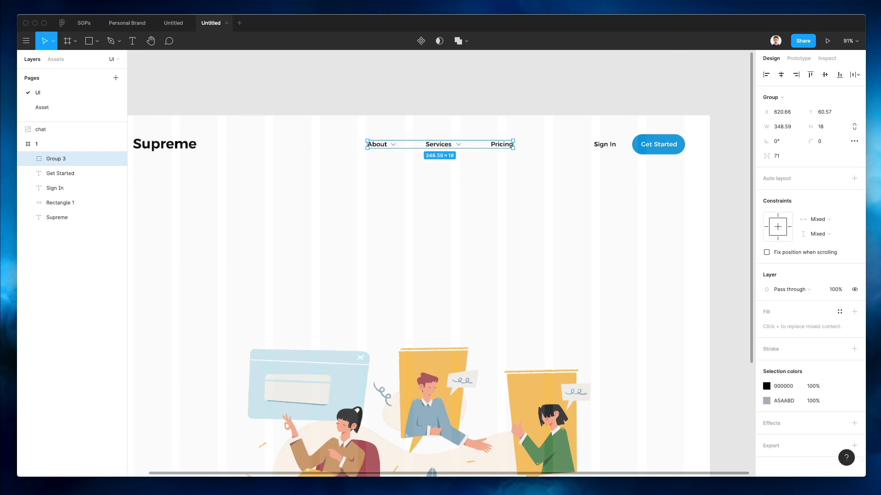
{"action": "left_click", "coordinate": [781, 74]}
{"action": "left_click", "coordinate": [408, 215]}
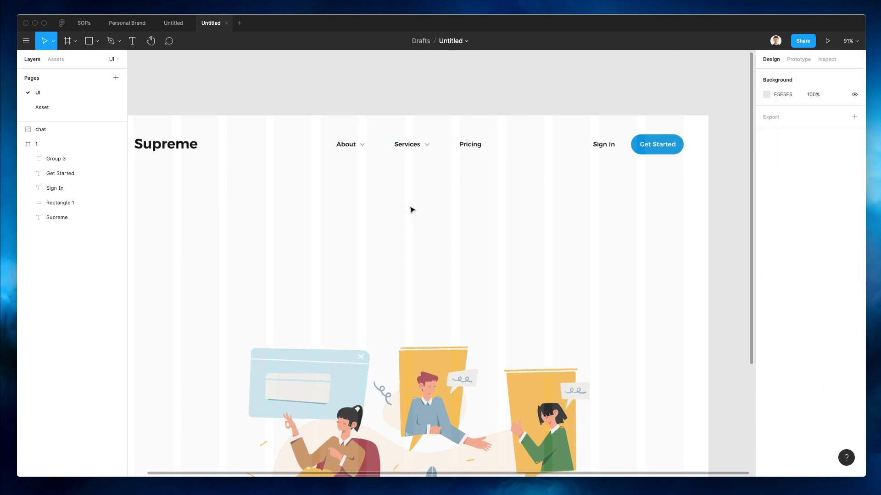
Set all header labels, About through Get Started, to font size 14
{"action": "scroll", "coordinate": [411, 211], "scroll_direction": "down", "scroll_amount": 3}
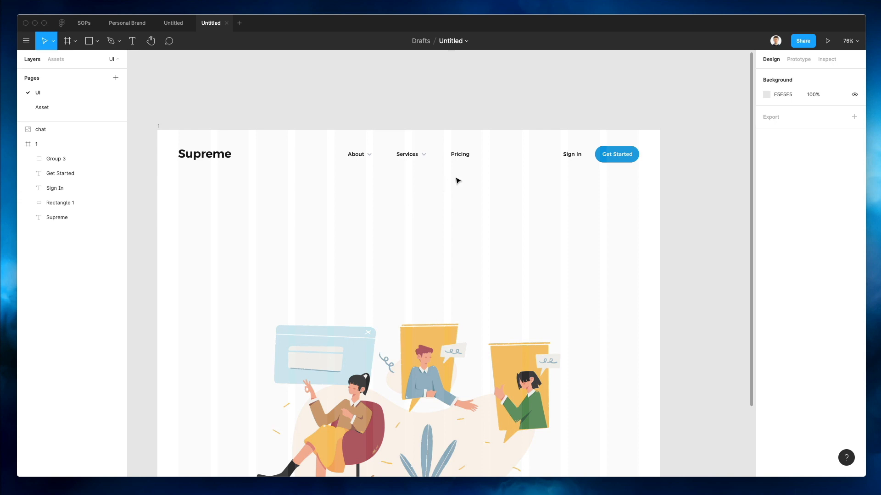
{"action": "scroll", "coordinate": [457, 180], "scroll_direction": "down", "scroll_amount": 2}
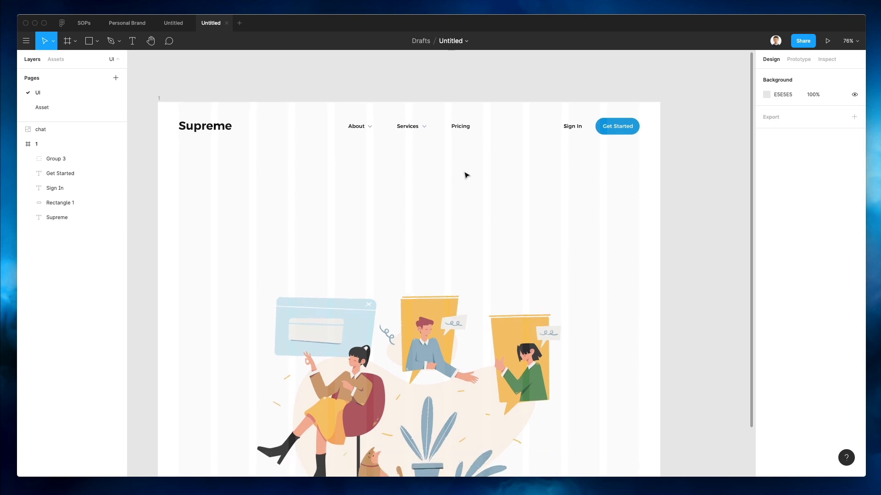
{"action": "left_click", "coordinate": [632, 126]}
{"action": "left_click", "coordinate": [621, 130]}
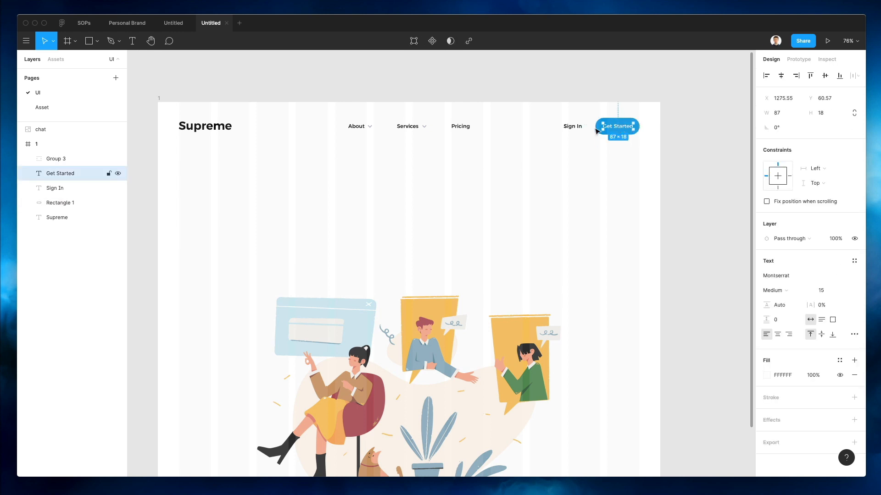
{"action": "left_click", "coordinate": [571, 127], "text": "shift"}
{"action": "left_click", "coordinate": [461, 128], "text": "shift"}
{"action": "left_click", "coordinate": [407, 128], "text": "shift"}
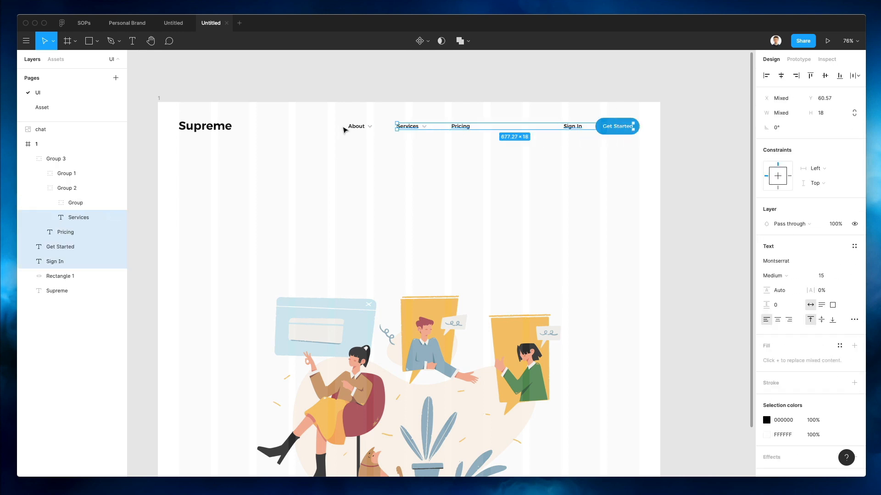
{"action": "left_click", "coordinate": [344, 129], "text": "shift"}
{"action": "left_click", "coordinate": [820, 277]}
{"action": "type", "text": "14"}
{"action": "key", "text": "Return"}
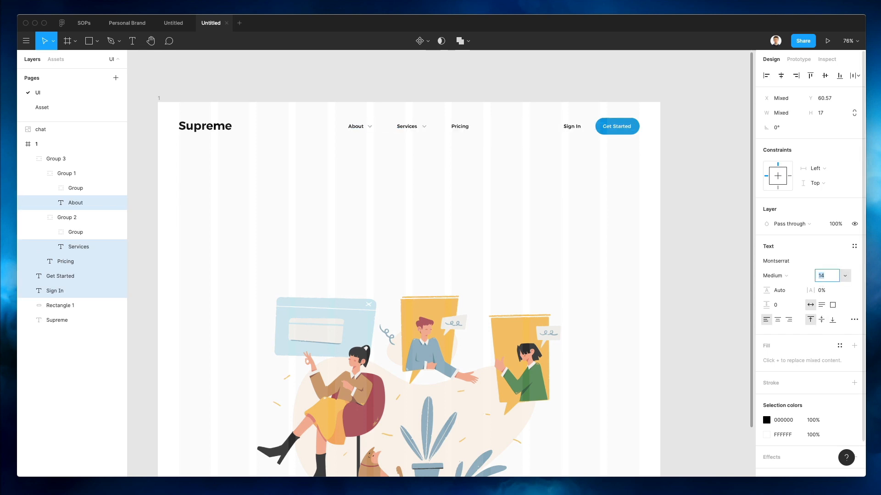
Check the Get Started button label in the header layers
{"action": "left_click", "coordinate": [500, 222]}
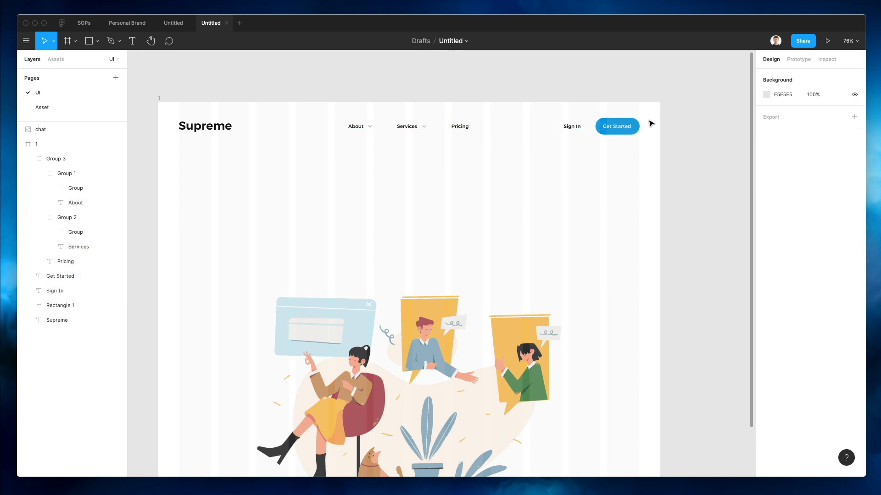
{"action": "left_click", "coordinate": [619, 129]}
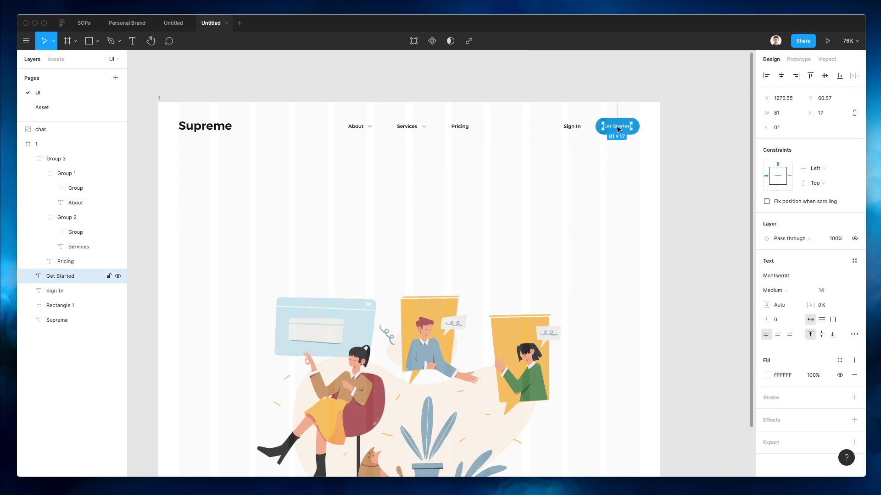
{"action": "left_click", "coordinate": [583, 181]}
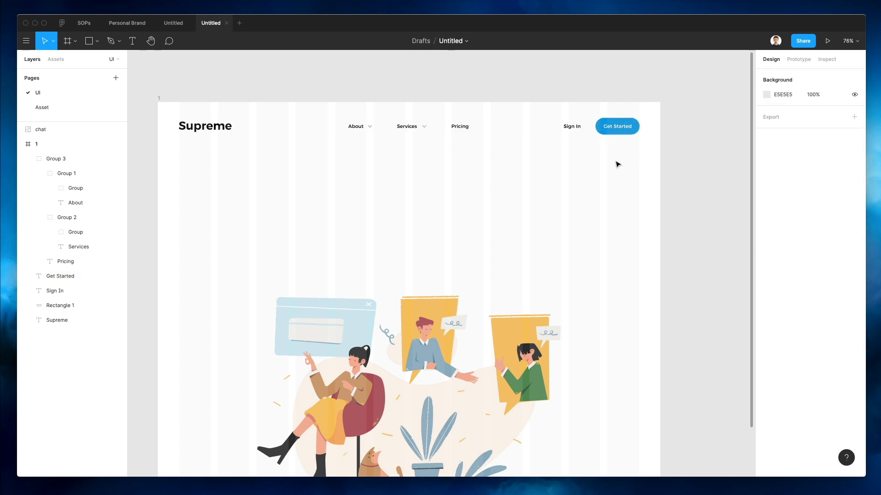
{"action": "scroll", "coordinate": [615, 164], "scroll_direction": "down", "scroll_amount": 3}
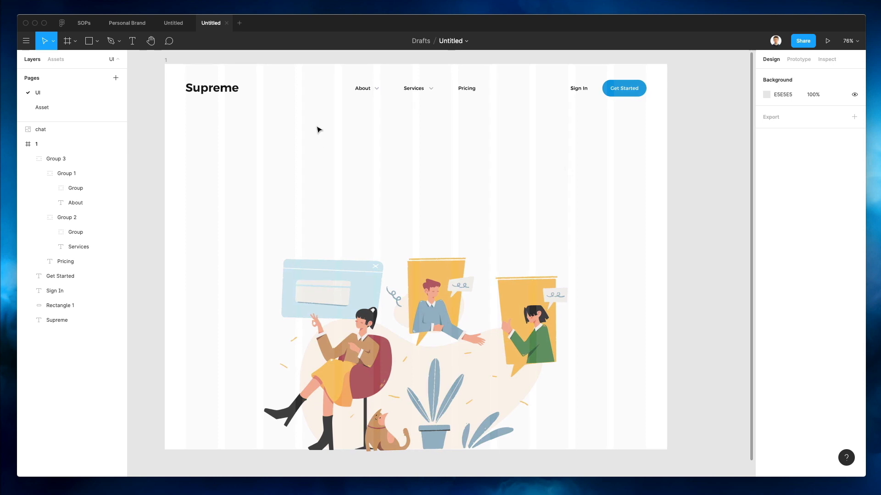
Duplicate the Supreme text into the hero and retype it as 'Join our SaaS Revoution'
{"action": "left_click_drag", "start_coordinate": [196, 89], "coordinate": [384, 164]}
{"action": "double_click", "coordinate": [402, 159]}
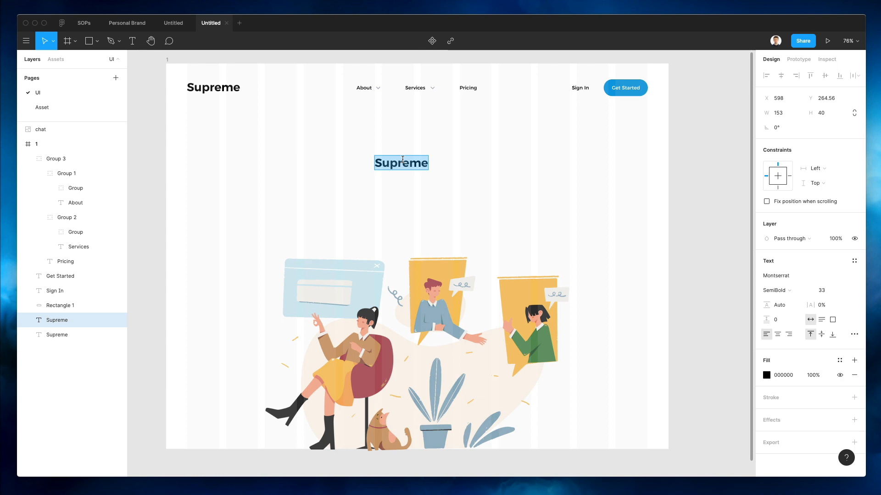
{"action": "type", "text": "Join our Sa"}
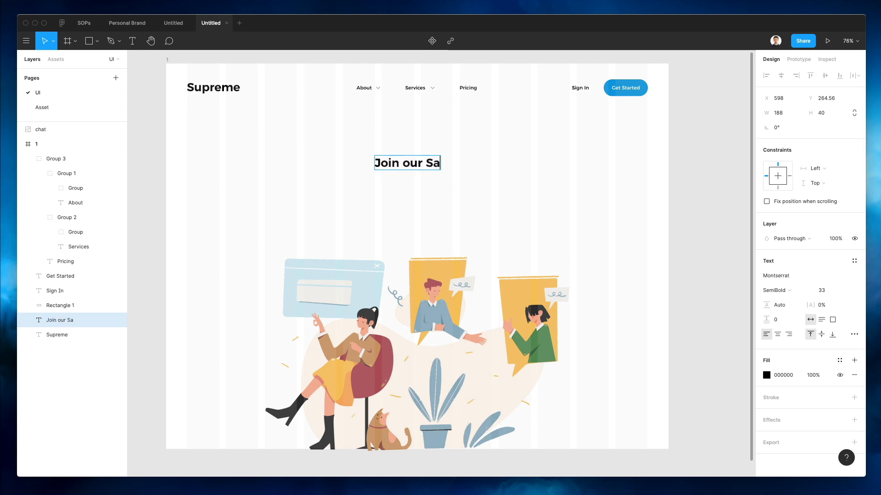
{"action": "type", "text": "aS Rev"}
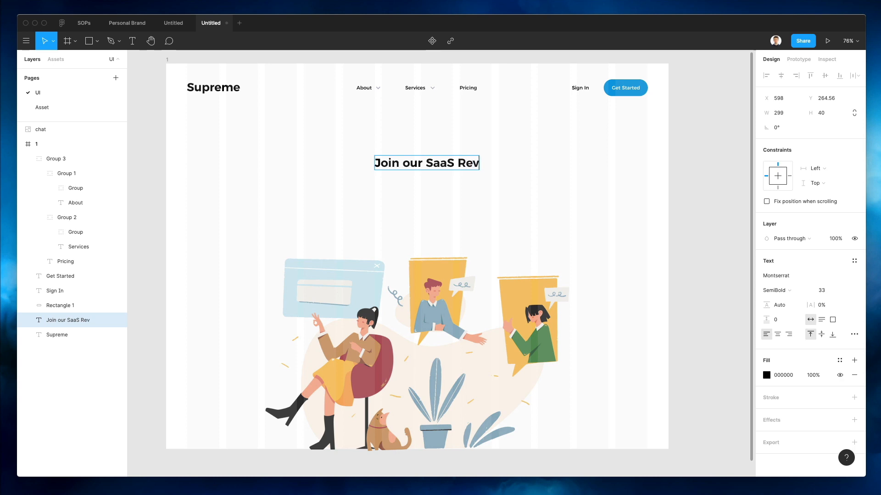
{"action": "type", "text": "oution"}
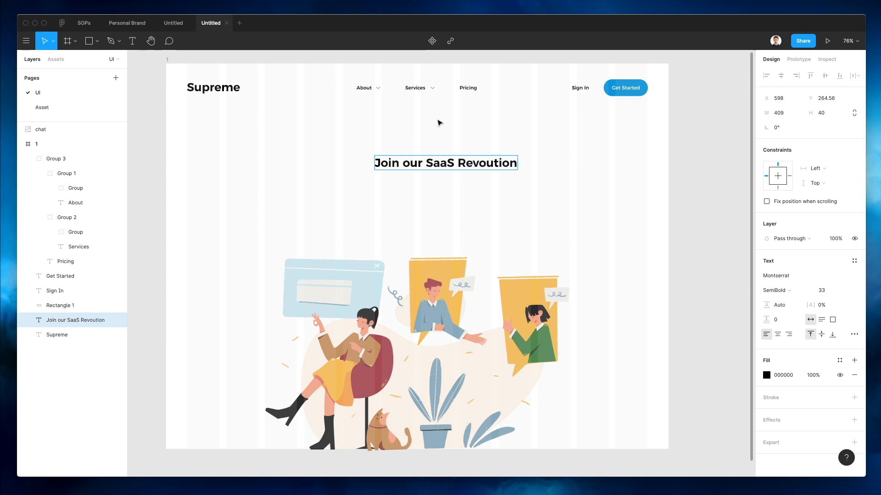
{"action": "key", "text": "Escape"}
Set the heading to font size 53, centre it horizontally and raise it slightly
{"action": "left_click", "coordinate": [821, 291]}
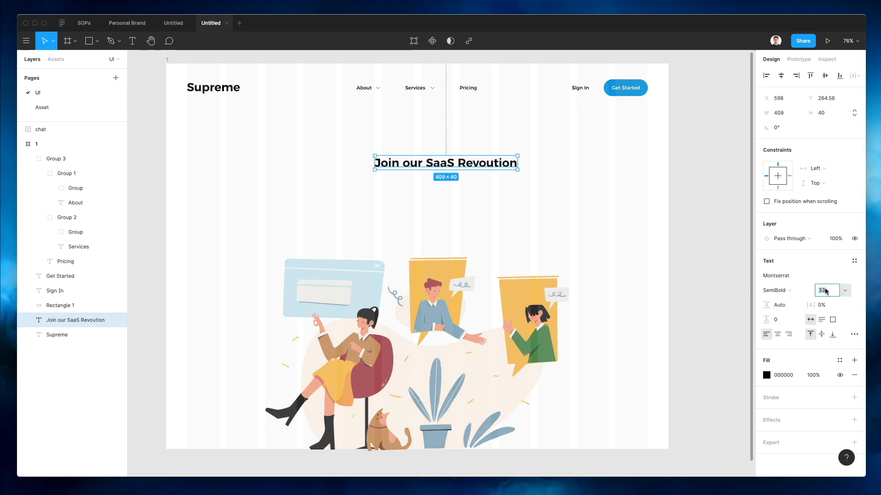
{"action": "type", "text": "53"}
{"action": "key", "text": "Return"}
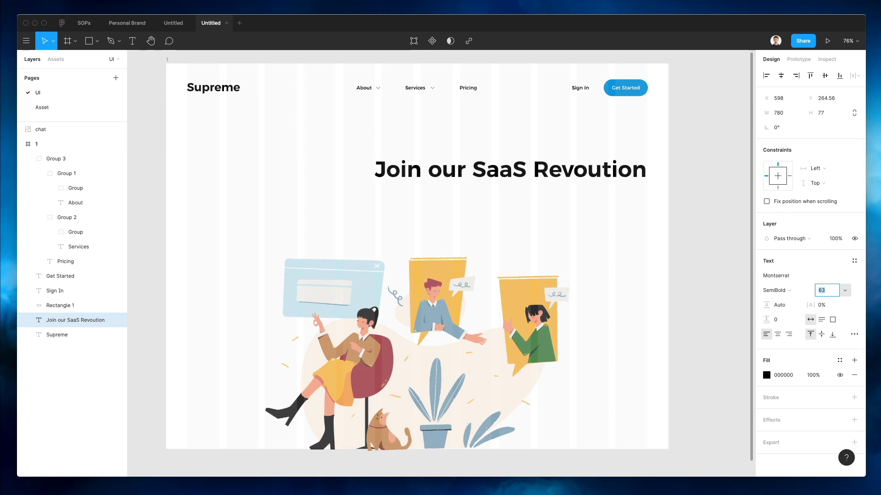
{"action": "key", "text": "Escape"}
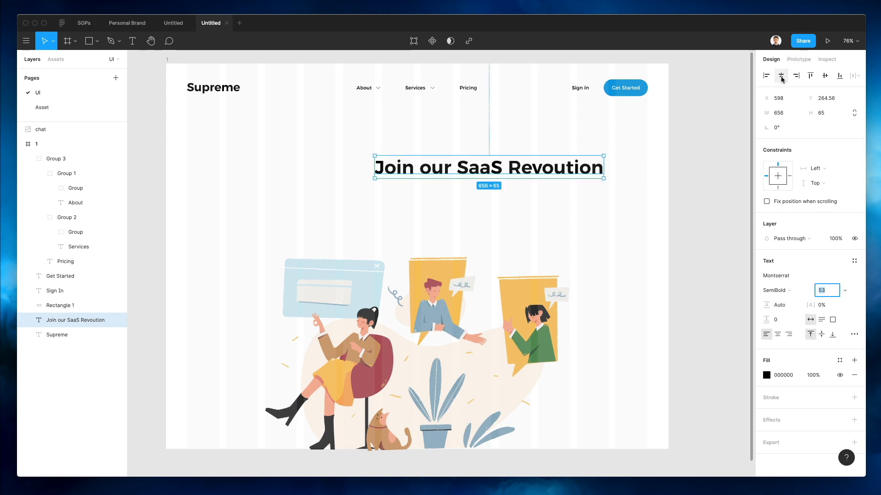
{"action": "left_click", "coordinate": [781, 75]}
{"action": "left_click", "coordinate": [540, 124]}
{"action": "left_click_drag", "start_coordinate": [453, 176], "coordinate": [456, 167]}
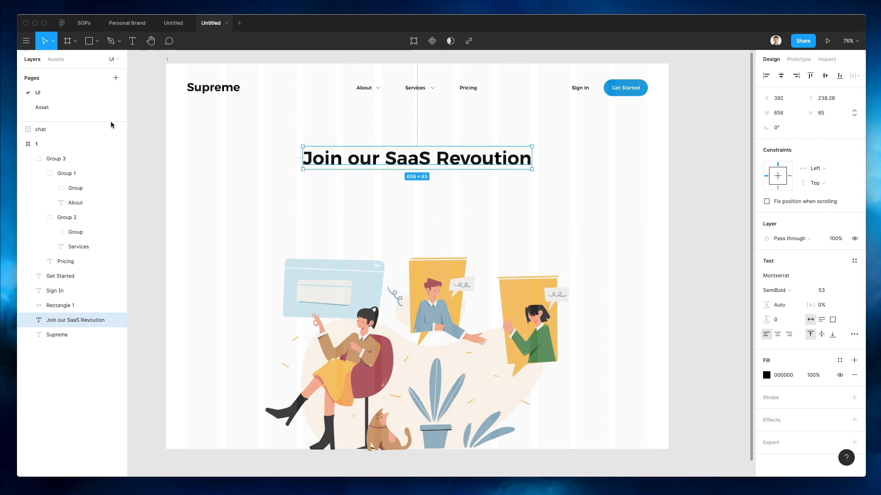
{"action": "left_click", "coordinate": [243, 164]}
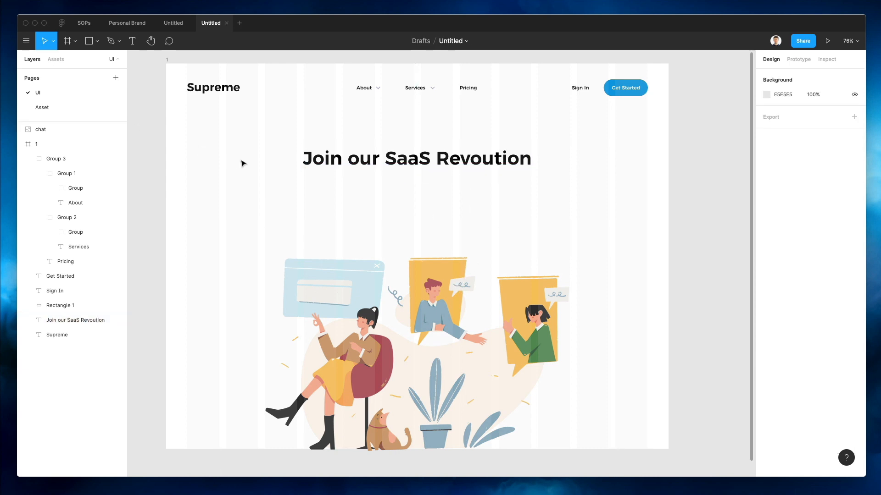
Make the landing page frame taller by dragging its bottom edge
{"action": "left_click", "coordinate": [168, 60]}
{"action": "scroll", "coordinate": [413, 166], "scroll_direction": "down", "scroll_amount": 3}
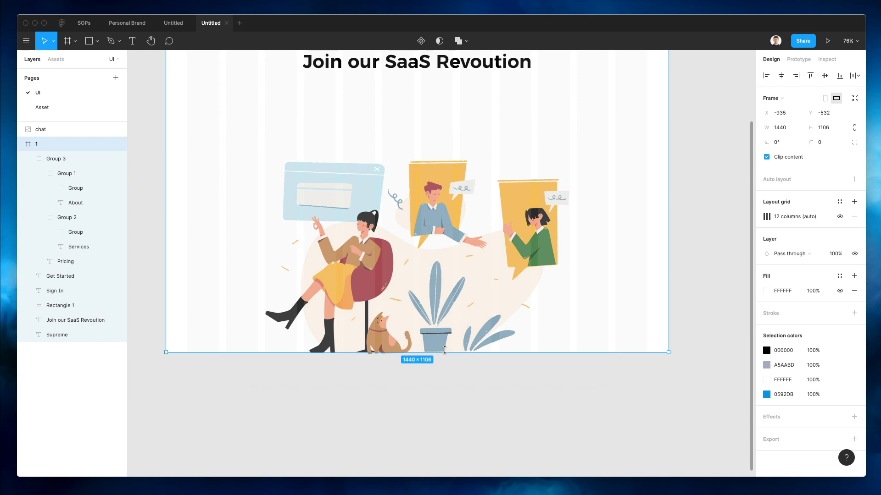
{"action": "left_click_drag", "start_coordinate": [442, 353], "coordinate": [440, 390]}
Duplicate the heading below itself and give it the Services link's Montserrat Medium 14 style
{"action": "scroll", "coordinate": [459, 385], "scroll_direction": "up", "scroll_amount": 4}
{"action": "scroll", "coordinate": [459, 386], "scroll_direction": "up", "scroll_amount": 2}
{"action": "left_click", "coordinate": [633, 246]}
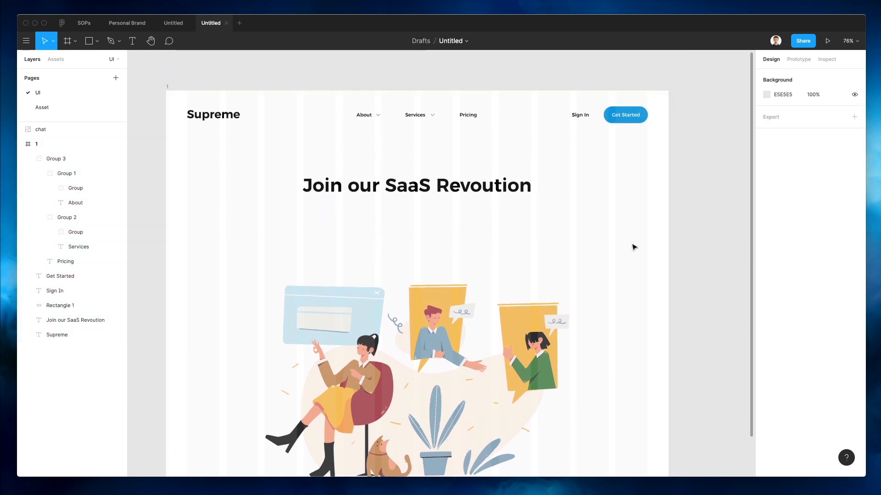
{"action": "left_click", "coordinate": [403, 321]}
{"action": "left_click_drag", "start_coordinate": [424, 178], "coordinate": [424, 212]}
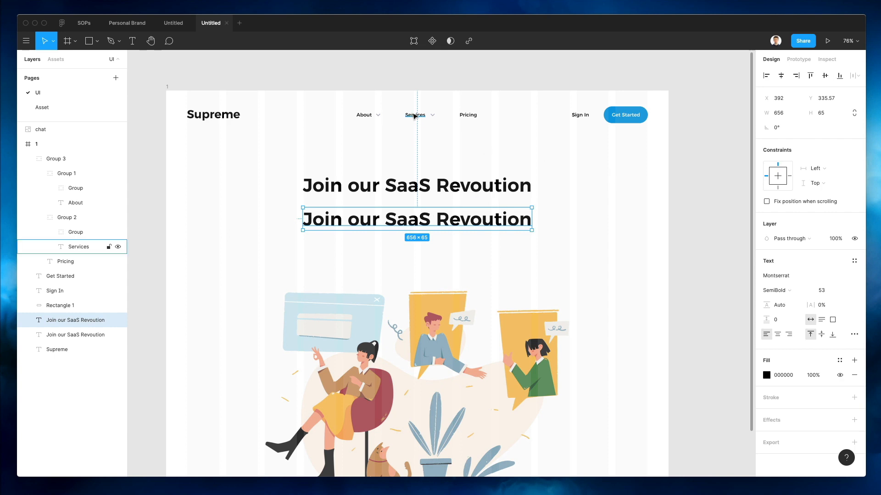
{"action": "left_click", "coordinate": [415, 115]}
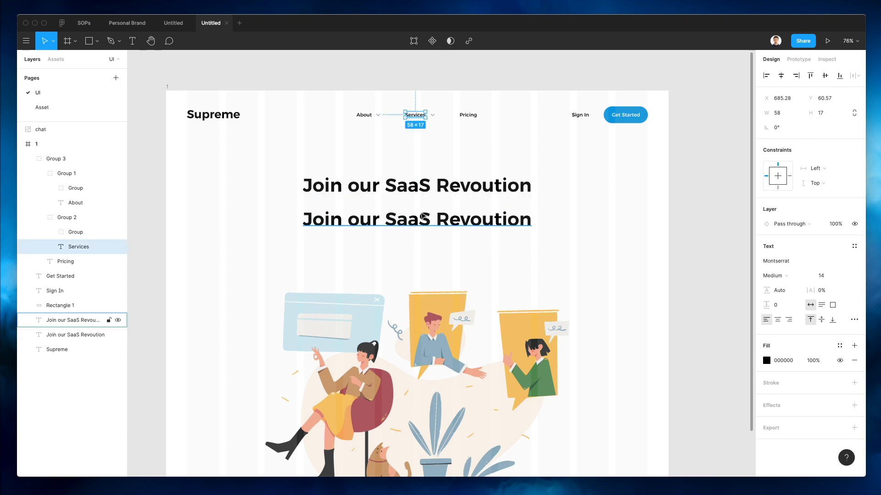
{"action": "left_click", "coordinate": [105, 320]}
{"action": "key", "text": "super+alt+v"}
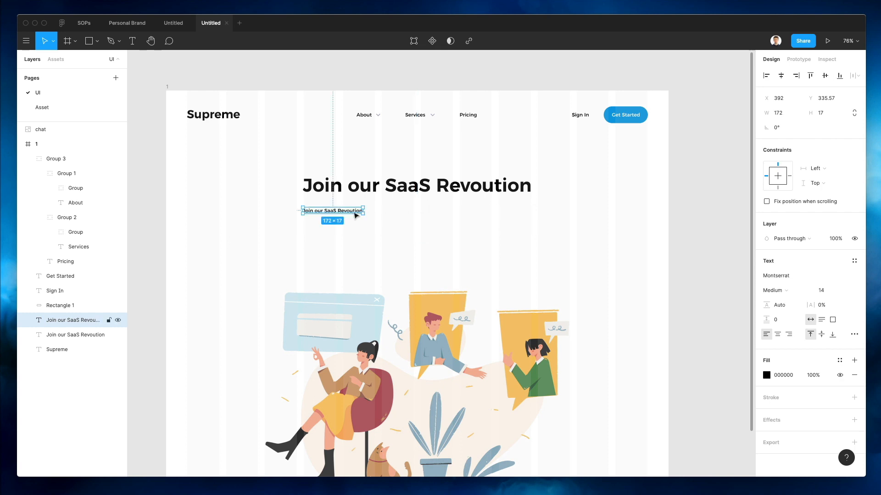
Retype the copy as 'Join our new saas software, which is going to allow you to learn at great speed'
{"action": "double_click", "coordinate": [351, 211]}
{"action": "key", "text": "super+a"}
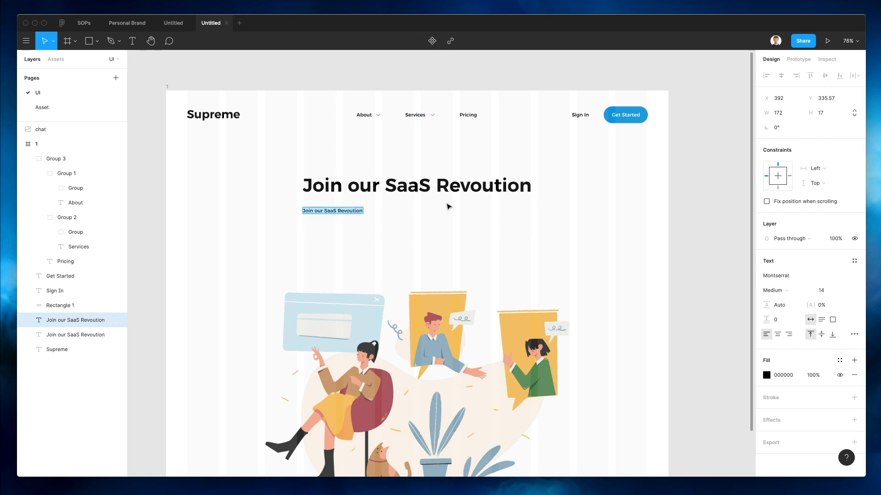
{"action": "type", "text": "Joi"}
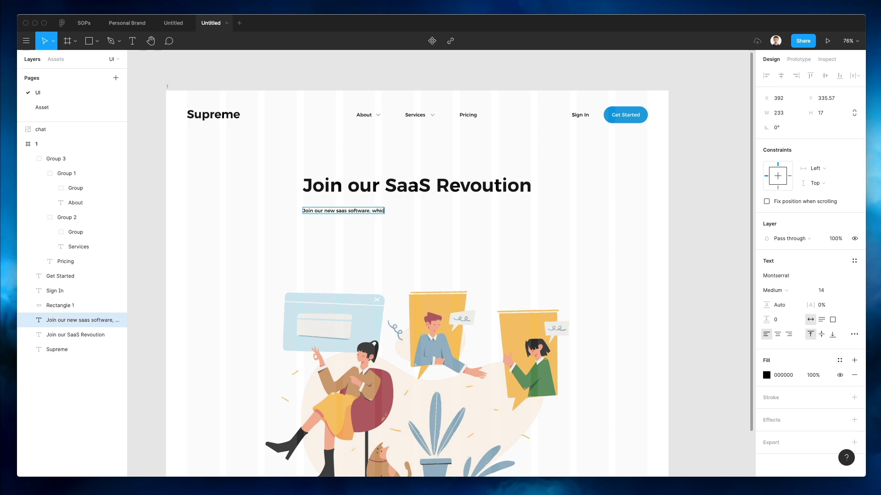
{"action": "type", "text": "h is going to allow you to learn at"}
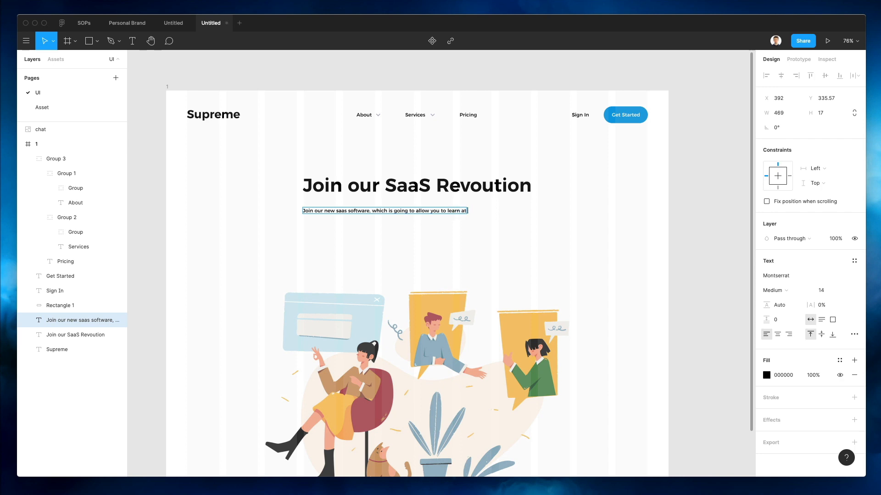
{"action": "type", "text": " great speed."}
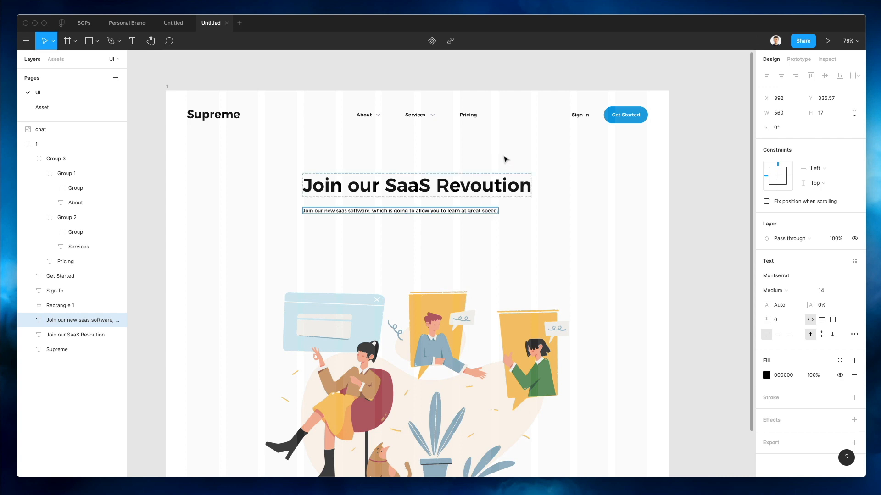
Centre the subtitle horizontally in the frame and nudge it down slightly
{"action": "key", "text": "Escape"}
{"action": "scroll", "coordinate": [405, 216], "scroll_direction": "down", "scroll_amount": 2}
{"action": "scroll", "coordinate": [405, 216], "scroll_direction": "up", "scroll_amount": 1}
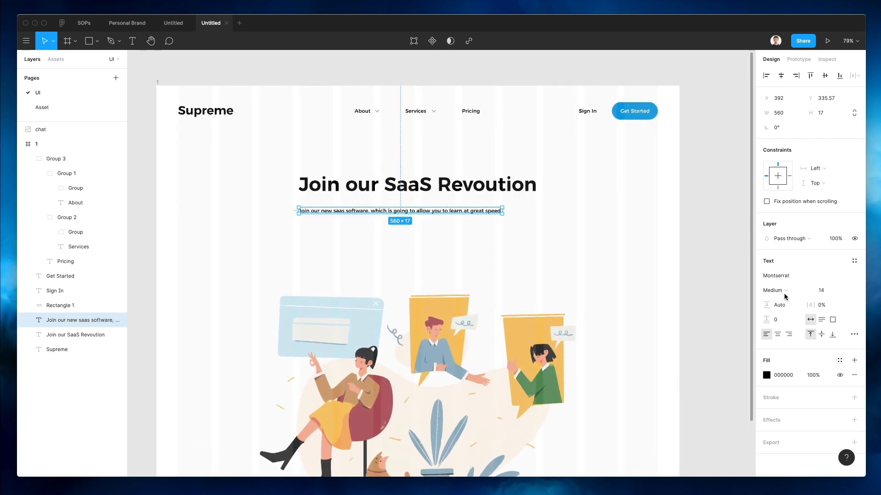
{"action": "left_click", "coordinate": [780, 76]}
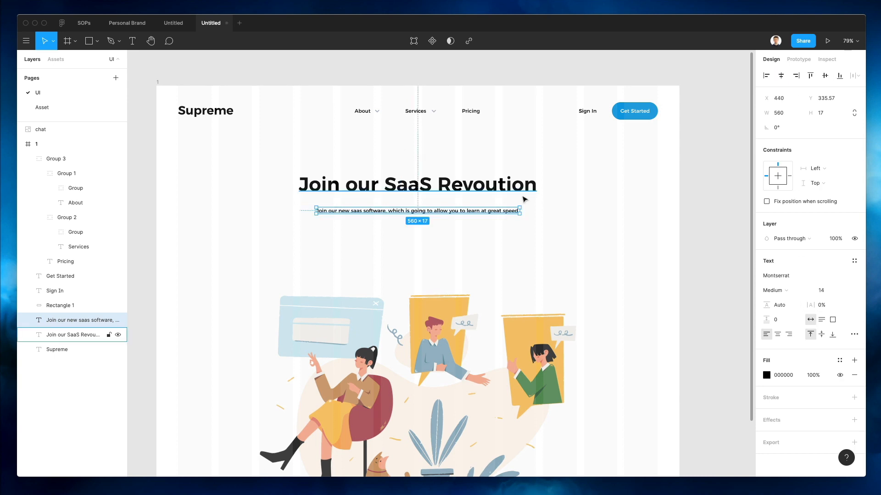
{"action": "key", "text": "Down"}
{"action": "key", "text": "Down"}
{"action": "key", "text": "Down"}
{"action": "key", "text": "Down"}
{"action": "key", "text": "Down"}
{"action": "key", "text": "Down"}
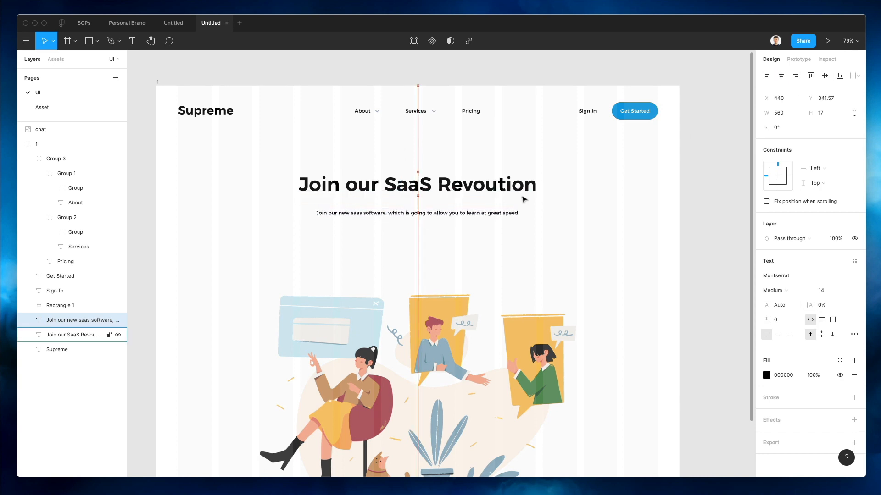
Recolour the subtitle grey 878C9F by sampling the nav-arrow grey and darkening it
{"action": "scroll", "coordinate": [430, 198], "scroll_direction": "up", "scroll_amount": 5}
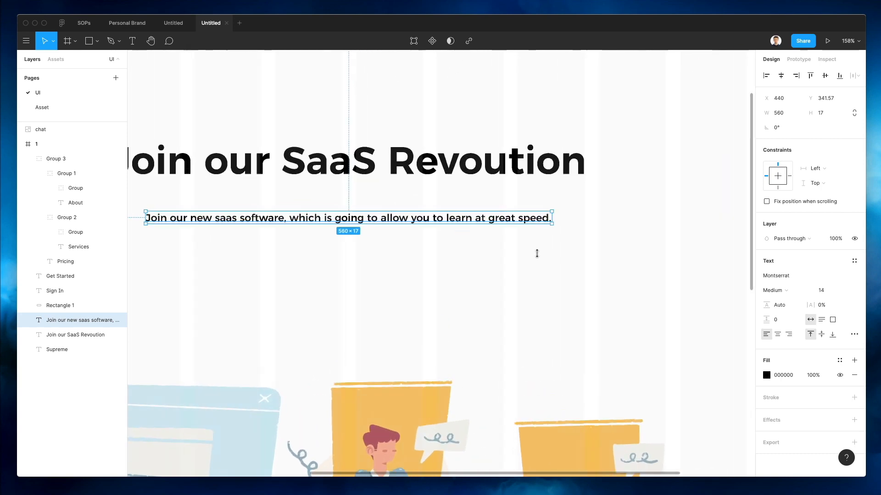
{"action": "left_click", "coordinate": [766, 376]}
{"action": "scroll", "coordinate": [463, 202], "scroll_direction": "up", "scroll_amount": 4}
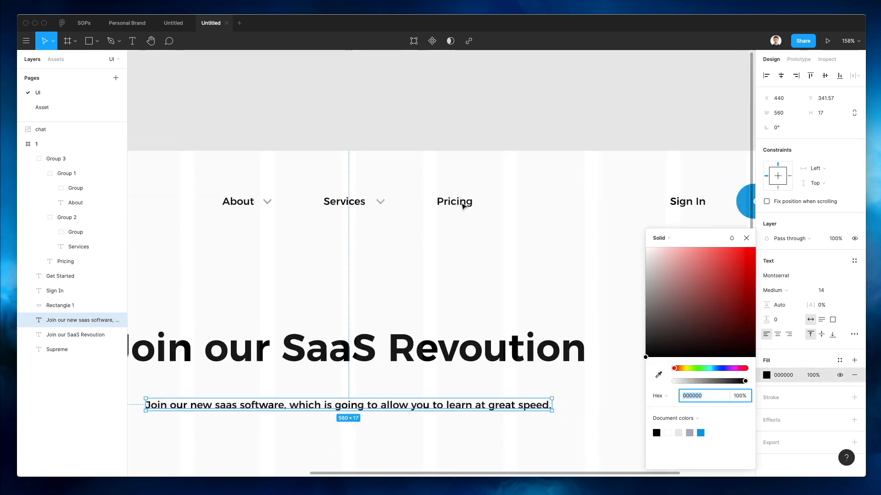
{"action": "key", "text": "i"}
{"action": "left_click", "coordinate": [388, 197]}
{"action": "scroll", "coordinate": [466, 173], "scroll_direction": "down", "scroll_amount": 5}
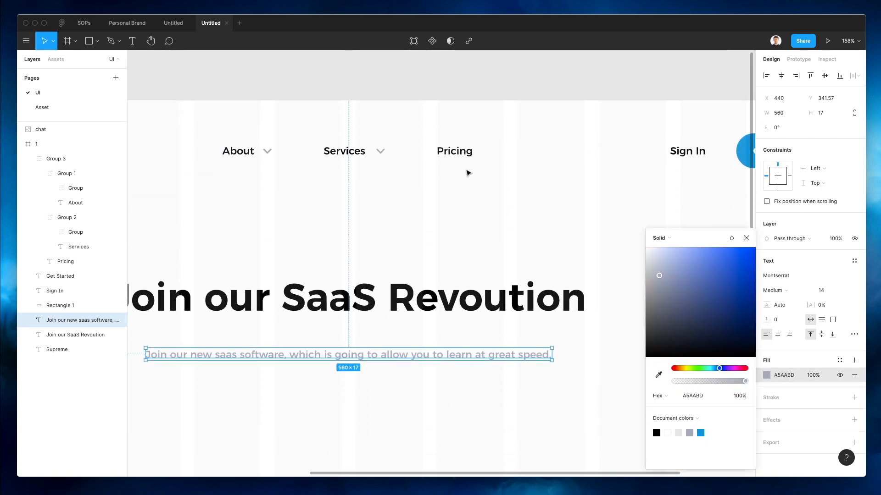
{"action": "scroll", "coordinate": [468, 173], "scroll_direction": "down", "scroll_amount": 3}
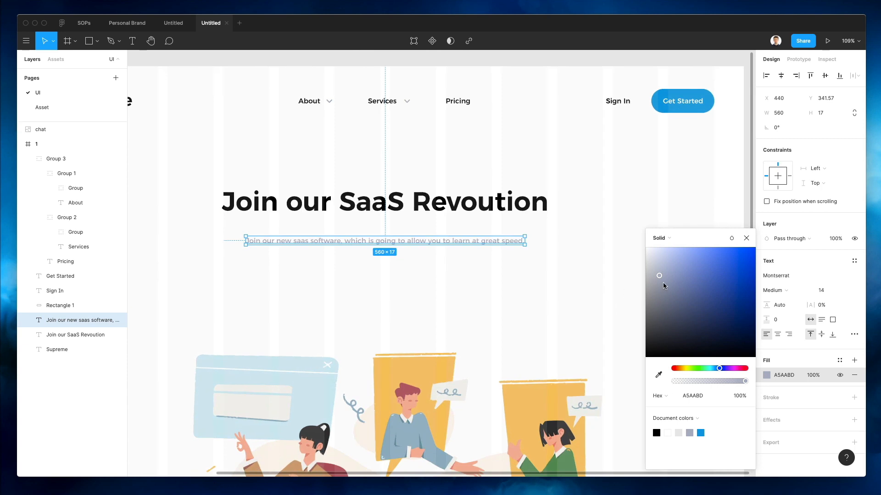
{"action": "left_click_drag", "start_coordinate": [659, 276], "coordinate": [662, 303]}
{"action": "left_click", "coordinate": [554, 183]}
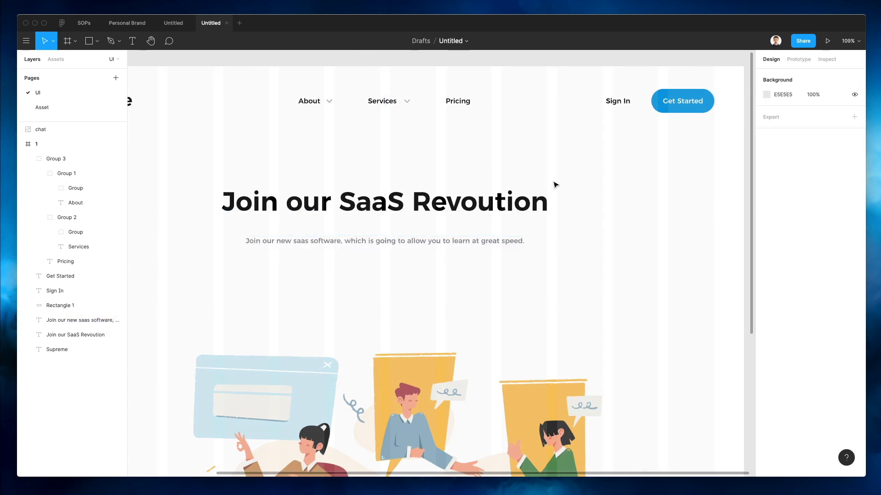
Set 'Join our' in the headline to Light weight, keeping 'SaaS Revoution' bold
{"action": "scroll", "coordinate": [554, 185], "scroll_direction": "down", "scroll_amount": 3}
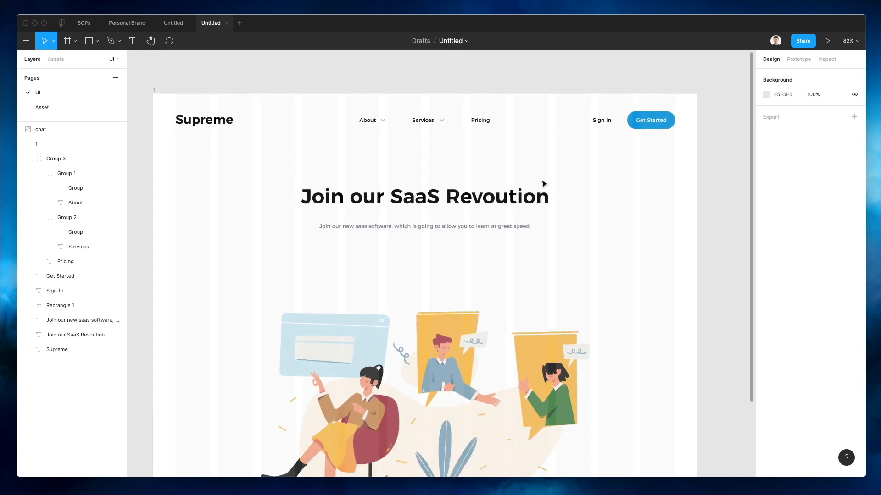
{"action": "double_click", "coordinate": [483, 203]}
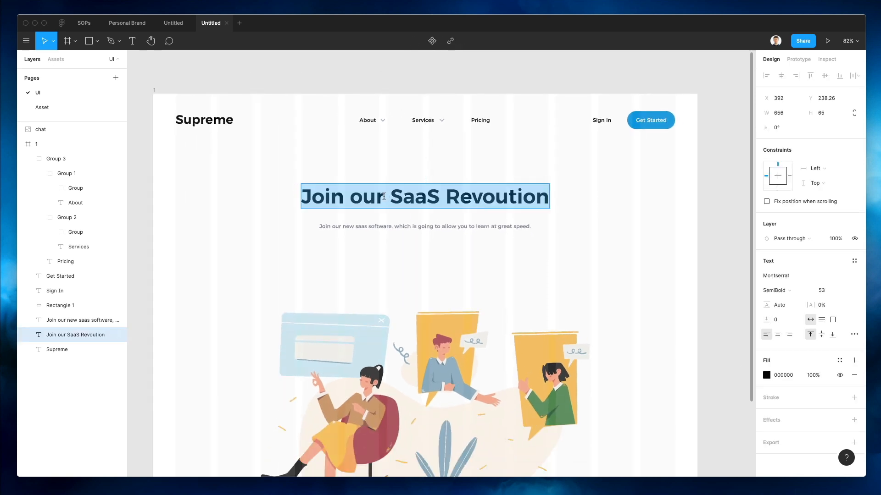
{"action": "left_click_drag", "start_coordinate": [384, 196], "coordinate": [283, 192]}
{"action": "key", "text": "super+b"}
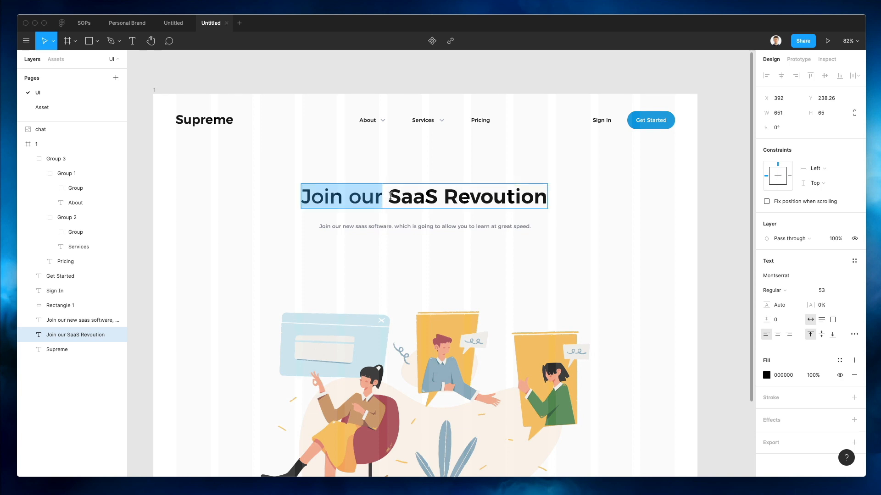
{"action": "left_click", "coordinate": [389, 196]}
{"action": "key", "text": "Escape"}
{"action": "scroll", "coordinate": [442, 167], "scroll_direction": "down", "scroll_amount": 1}
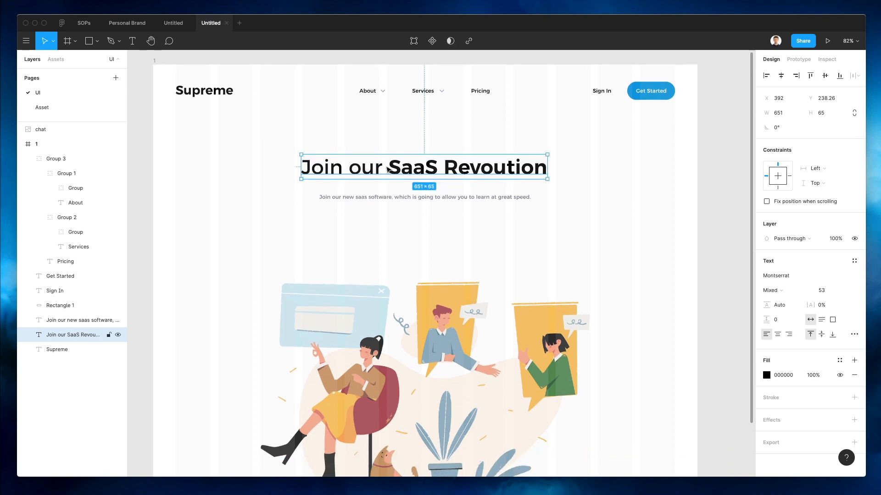
{"action": "double_click", "coordinate": [388, 169]}
{"action": "left_click_drag", "start_coordinate": [385, 169], "coordinate": [252, 163]}
{"action": "left_click", "coordinate": [773, 292]}
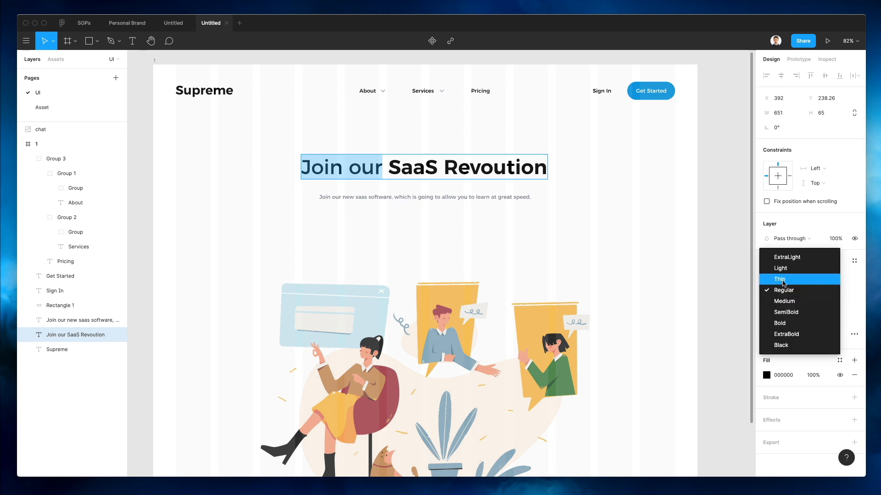
{"action": "left_click", "coordinate": [779, 269]}
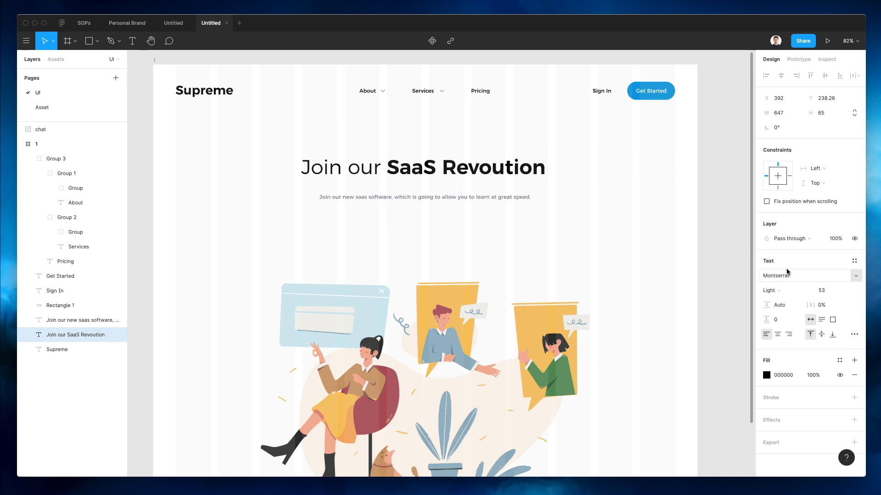
{"action": "left_click", "coordinate": [595, 229]}
Centre the headline layer horizontally in the frame
{"action": "scroll", "coordinate": [595, 230], "scroll_direction": "down", "scroll_amount": 2}
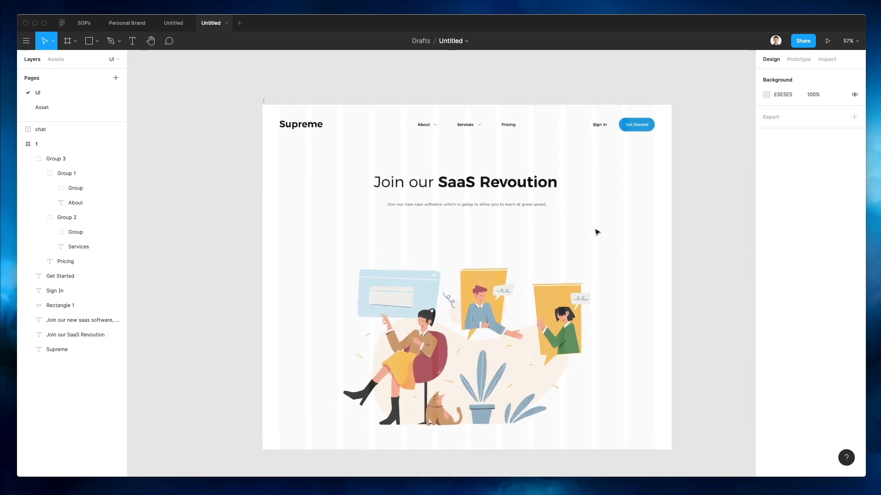
{"action": "left_click", "coordinate": [78, 335]}
{"action": "left_click", "coordinate": [781, 77]}
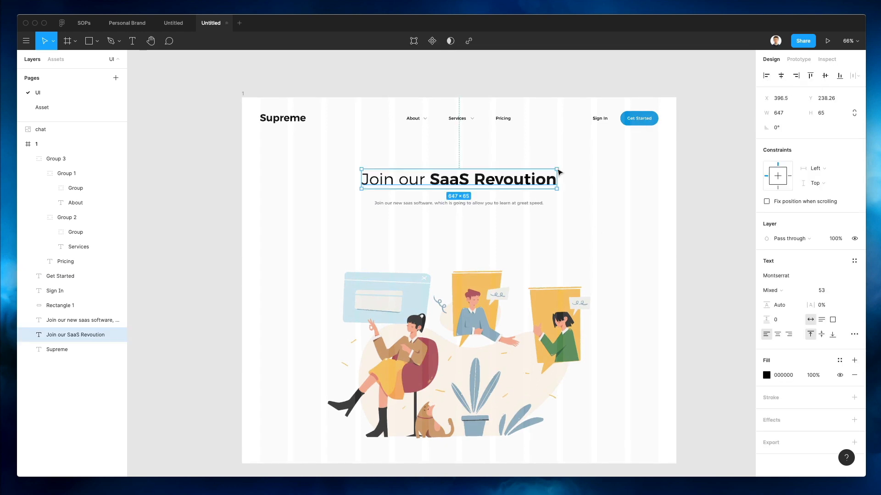
Duplicate the Get Started button with Alt-drag, placing the copy just left of the original
{"action": "left_click_drag", "start_coordinate": [663, 102], "coordinate": [461, 235]}
{"action": "left_click", "coordinate": [539, 229]}
{"action": "scroll", "coordinate": [468, 228], "scroll_direction": "up", "scroll_amount": 5}
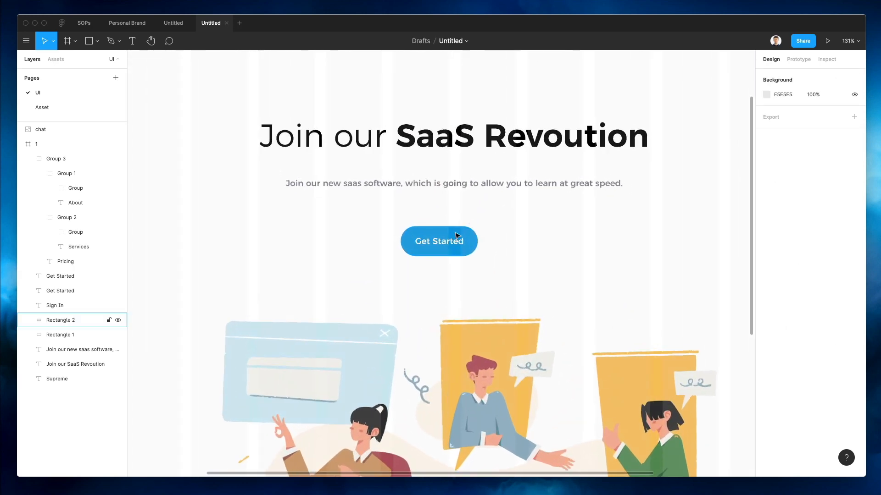
{"action": "left_click_drag", "start_coordinate": [388, 215], "coordinate": [522, 269]}
{"action": "left_click", "coordinate": [477, 222]}
{"action": "scroll", "coordinate": [441, 222], "scroll_direction": "down", "scroll_amount": 5}
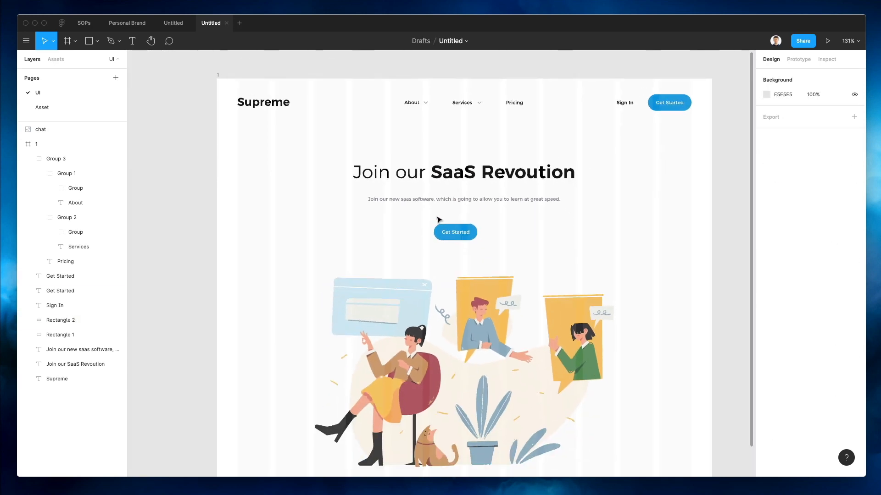
{"action": "left_click_drag", "start_coordinate": [428, 215], "coordinate": [499, 254]}
{"action": "left_click", "coordinate": [461, 221]}
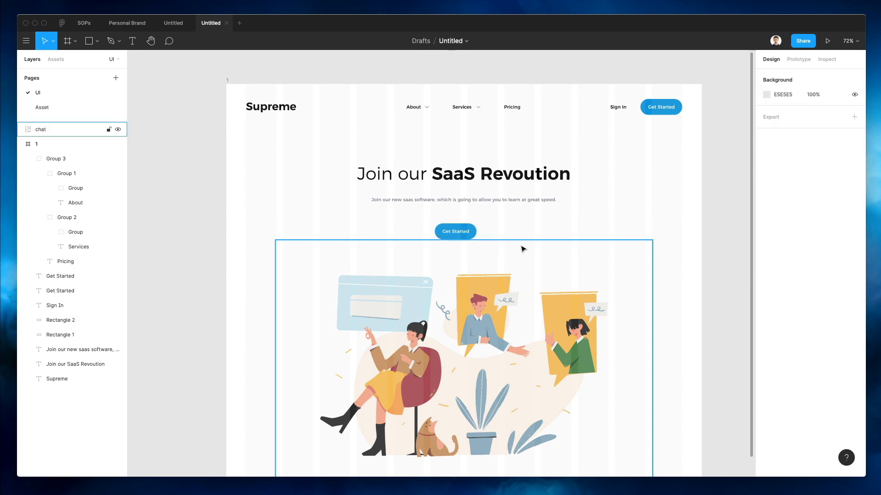
{"action": "left_click_drag", "start_coordinate": [455, 220], "coordinate": [406, 232]}
{"action": "left_click", "coordinate": [428, 220]}
{"action": "scroll", "coordinate": [428, 219], "scroll_direction": "down", "scroll_amount": 1}
{"action": "scroll", "coordinate": [429, 219], "scroll_direction": "up", "scroll_amount": 5}
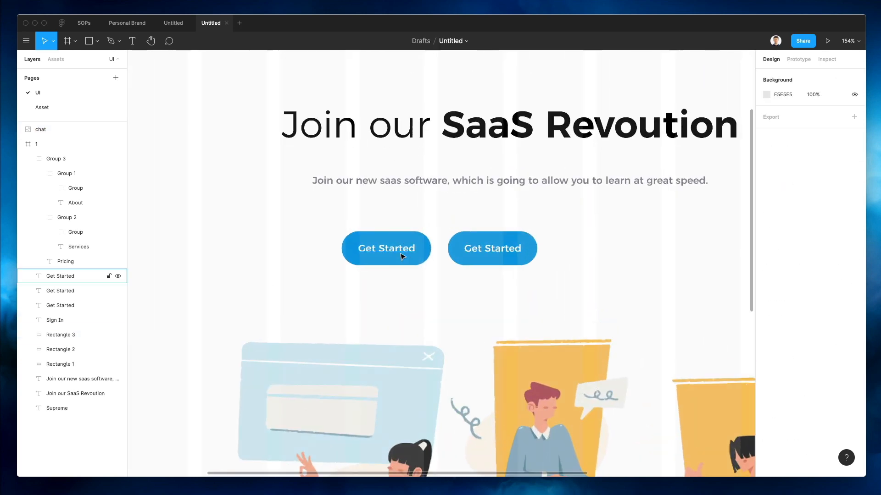
Change the left button's label to 'Play Video' and centre it in its button
{"action": "left_click", "coordinate": [401, 252]}
{"action": "double_click", "coordinate": [399, 253]}
{"action": "type", "text": "Plays"}
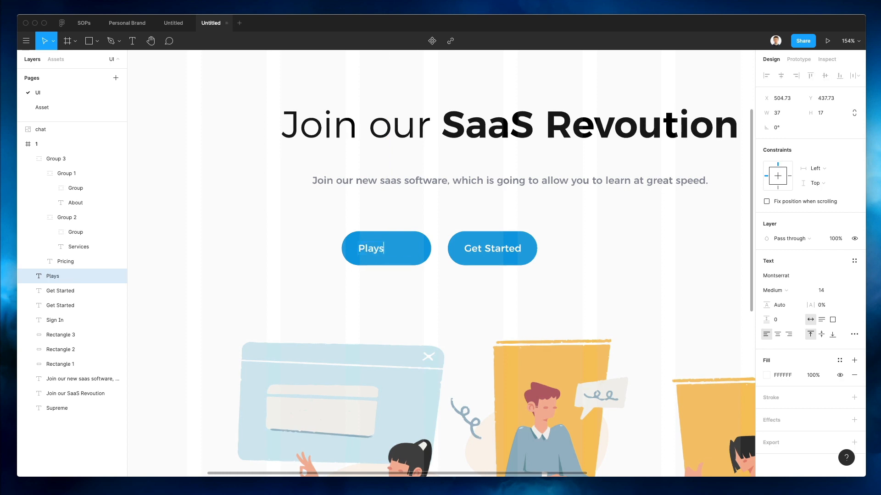
{"action": "type", "text": "Vide"}
{"action": "key", "text": "Escape"}
{"action": "left_click", "coordinate": [415, 250], "text": "shift"}
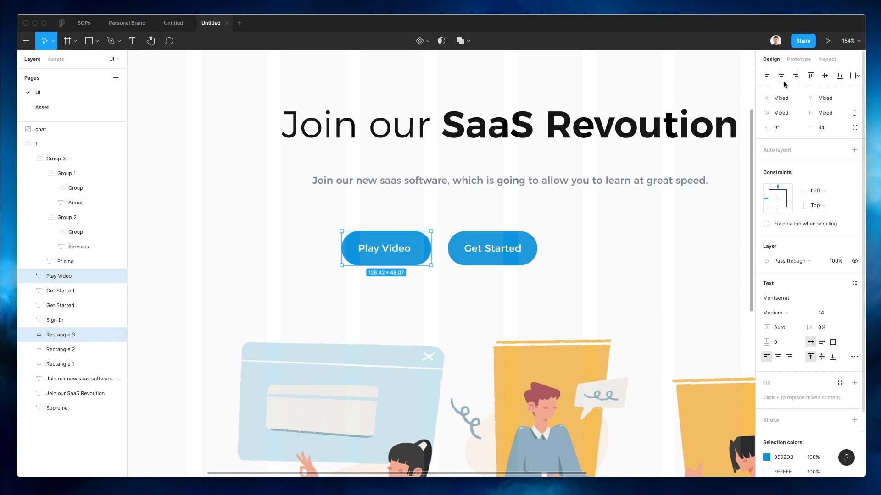
{"action": "left_click", "coordinate": [782, 76]}
Widen the right button and relabel it 'Start your 14 day Trial'
{"action": "left_click", "coordinate": [501, 247]}
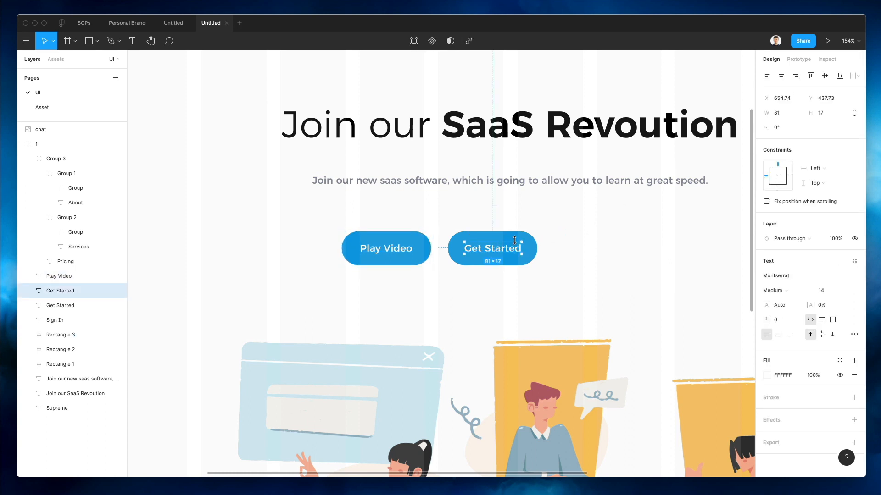
{"action": "left_click", "coordinate": [514, 240]}
{"action": "left_click_drag", "start_coordinate": [536, 250], "coordinate": [679, 256]}
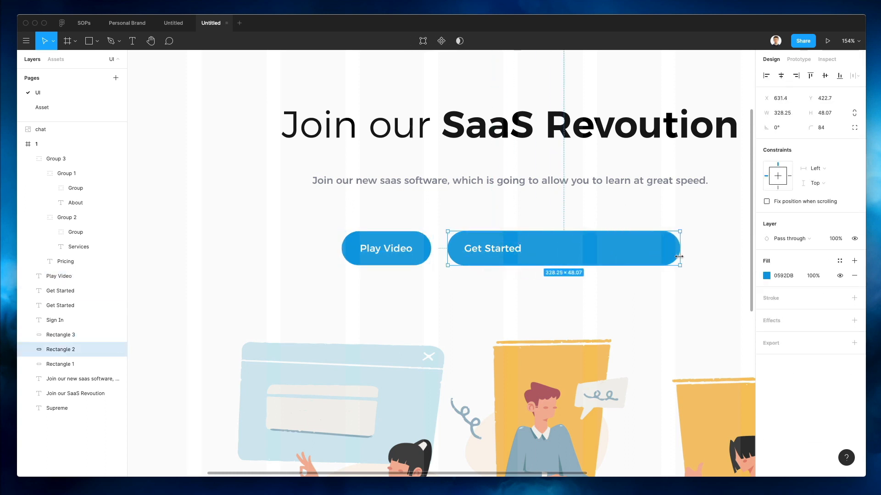
{"action": "left_click", "coordinate": [503, 251]}
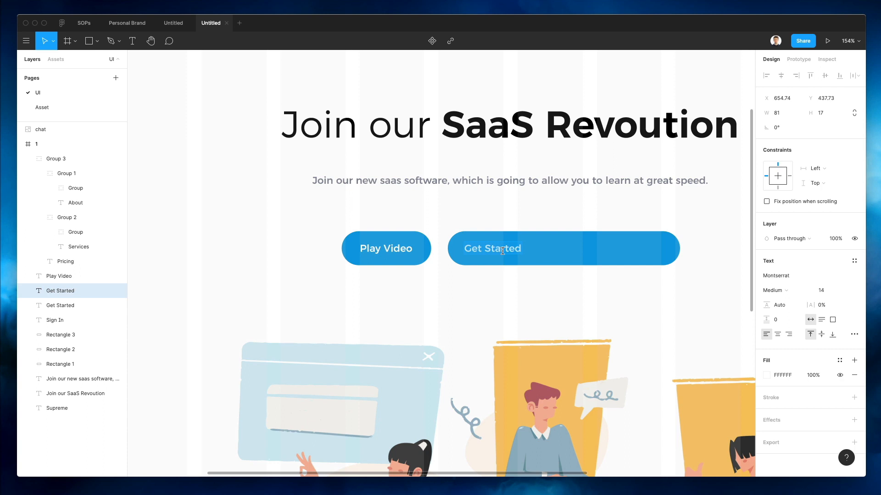
{"action": "type", "text": "Start y"}
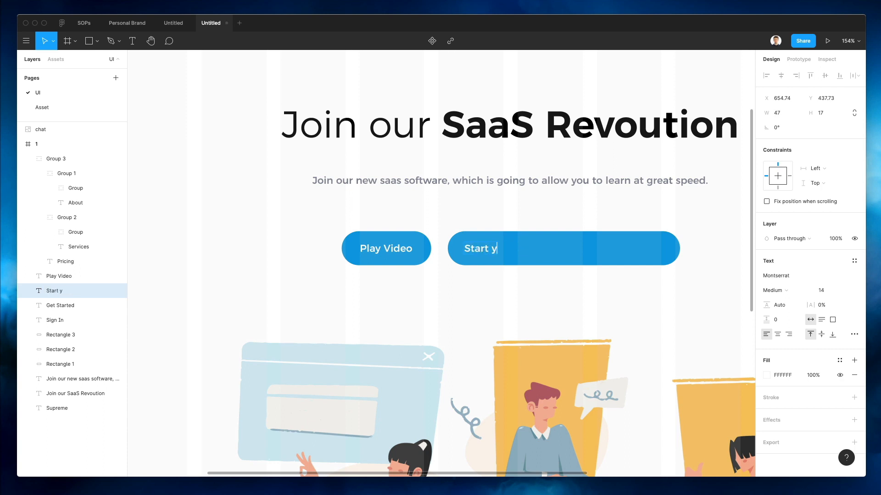
{"action": "type", "text": "our 14-day Trial"}
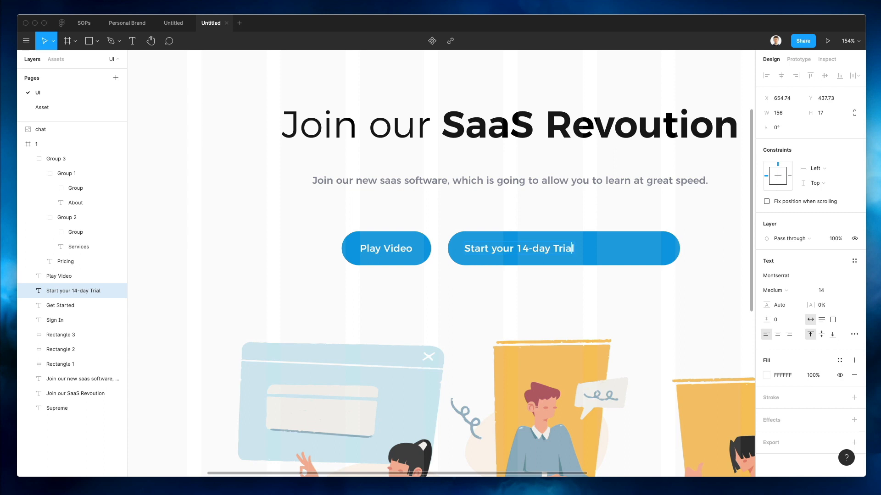
{"action": "key", "text": "BackSpace"}
{"action": "left_click", "coordinate": [535, 214]}
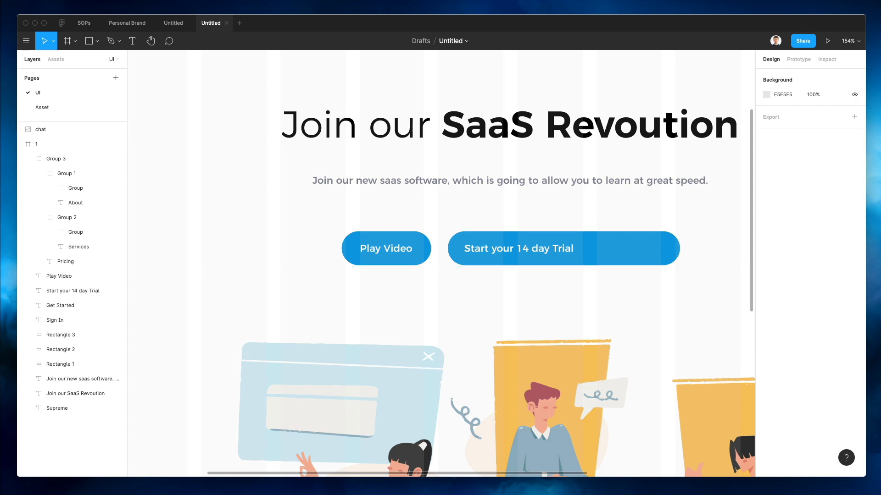
Widen Play Video leftward to about 164 and drop a Nucleo right-arrow onto the Trial button
{"action": "left_click", "coordinate": [385, 238]}
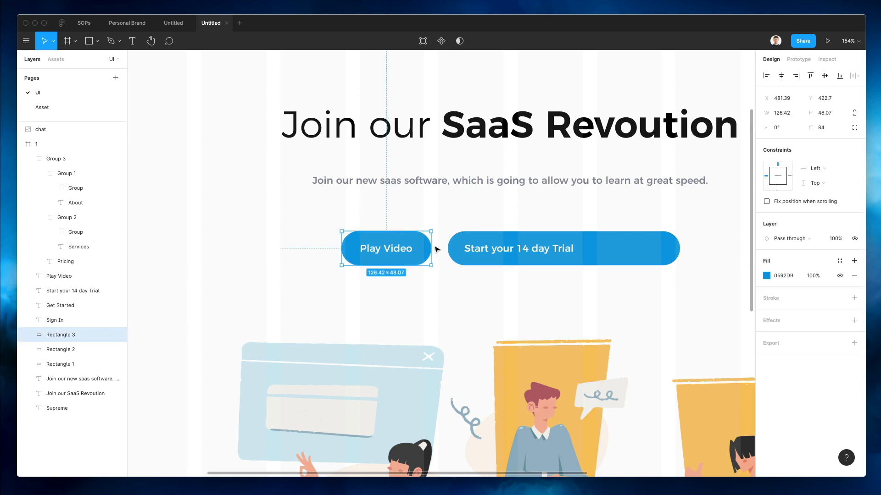
{"action": "left_click_drag", "start_coordinate": [342, 248], "coordinate": [315, 251]}
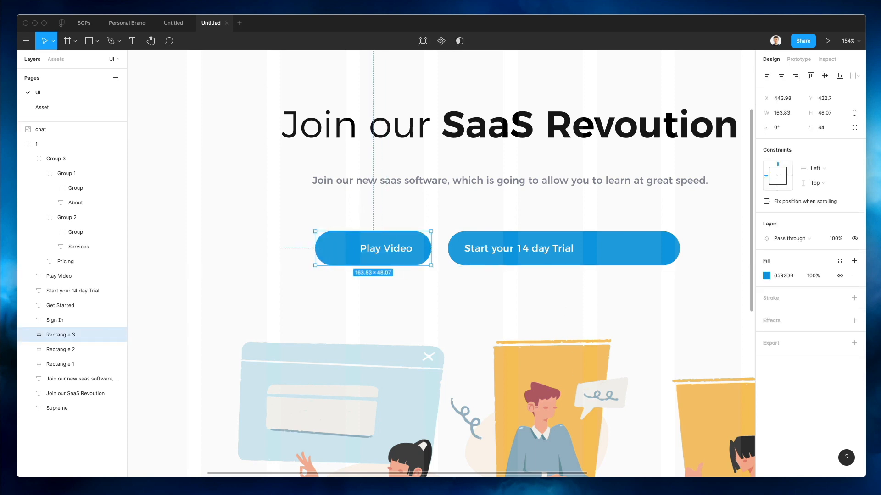
{"action": "key", "text": "super+shift+n"}
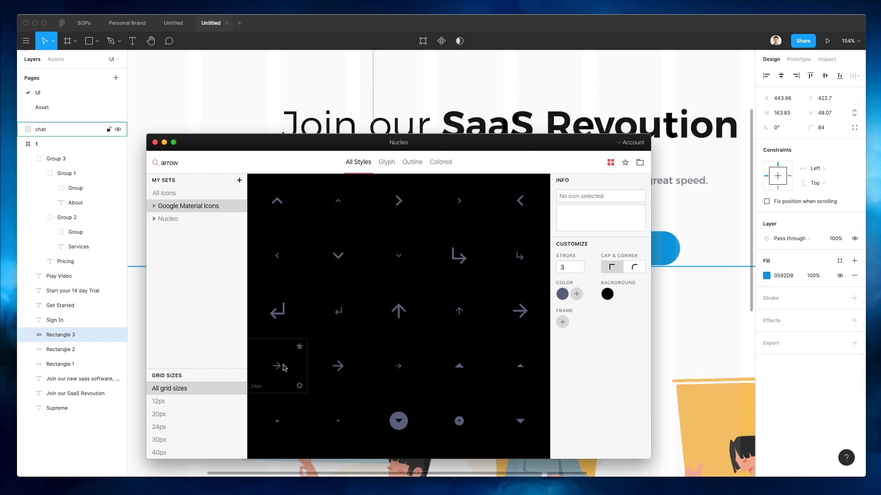
{"action": "left_click_drag", "start_coordinate": [402, 369], "coordinate": [673, 243]}
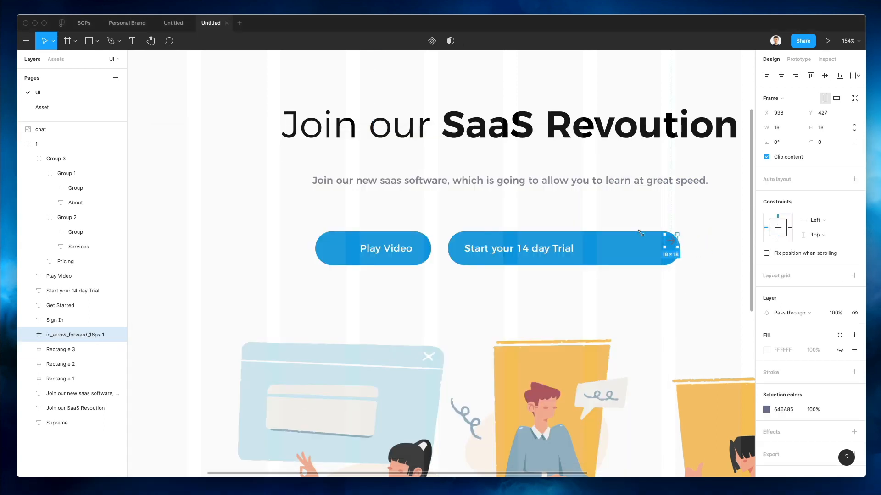
Make the arrow icon white and position it just right of the Trial label
{"action": "scroll", "coordinate": [676, 235], "scroll_direction": "up", "scroll_amount": 5}
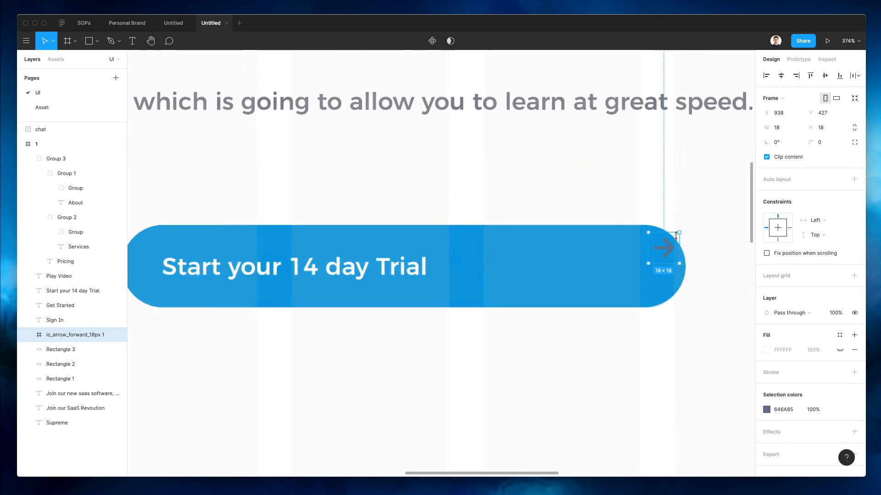
{"action": "key", "text": "super+shift+g"}
{"action": "left_click_drag", "start_coordinate": [664, 246], "coordinate": [622, 261]}
{"action": "key", "text": "i"}
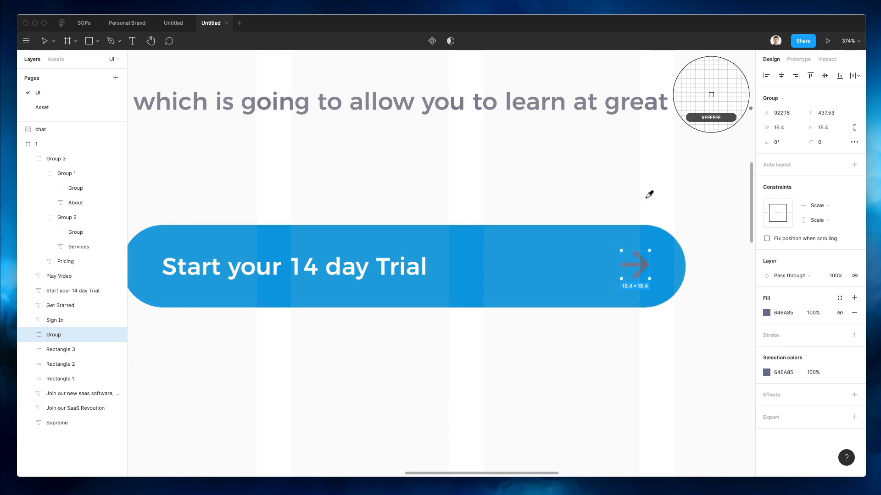
{"action": "left_click", "coordinate": [648, 194]}
{"action": "scroll", "coordinate": [666, 228], "scroll_direction": "down", "scroll_amount": 3}
{"action": "key", "text": "Down"}
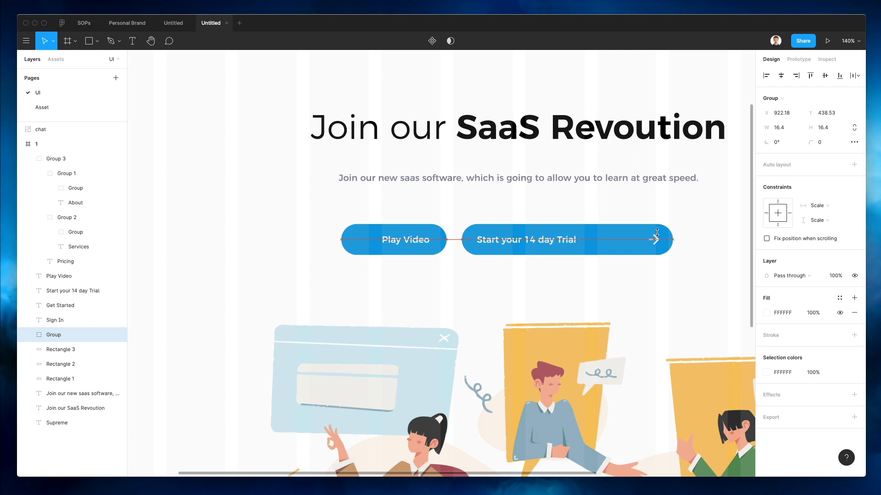
{"action": "scroll", "coordinate": [656, 236], "scroll_direction": "down", "scroll_amount": 1}
{"action": "scroll", "coordinate": [656, 236], "scroll_direction": "right", "scroll_amount": 1}
{"action": "left_click_drag", "start_coordinate": [655, 240], "coordinate": [595, 243]}
{"action": "left_click", "coordinate": [591, 206]}
Narrow the Trial button pill to fit its label and arrow
{"action": "scroll", "coordinate": [587, 206], "scroll_direction": "down", "scroll_amount": 2}
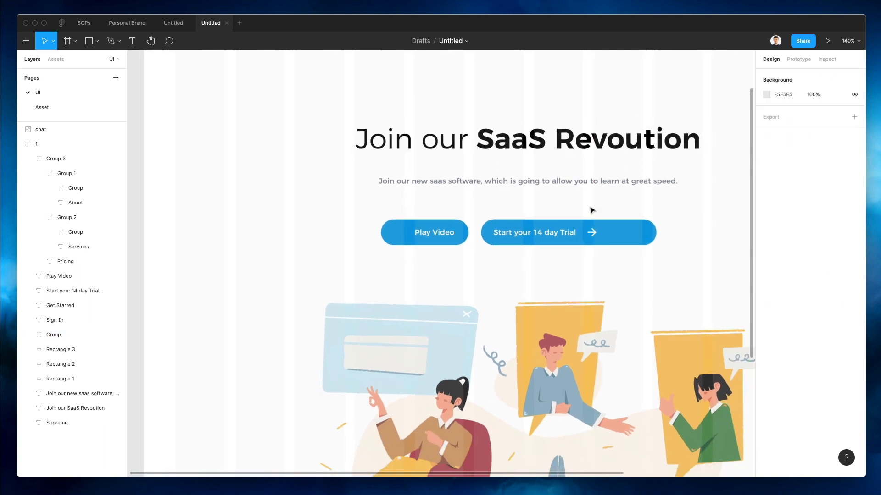
{"action": "left_click", "coordinate": [644, 235]}
{"action": "left_click_drag", "start_coordinate": [659, 235], "coordinate": [610, 234]}
{"action": "left_click", "coordinate": [599, 213]}
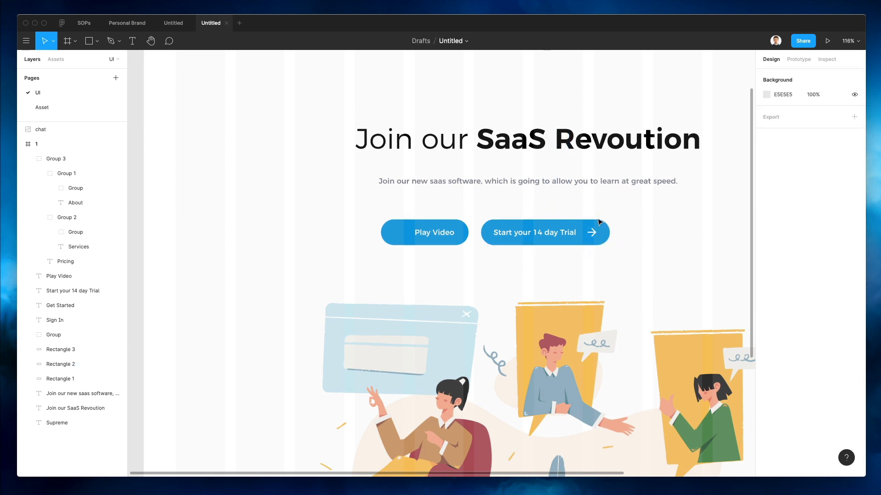
{"action": "scroll", "coordinate": [556, 258], "scroll_direction": "up", "scroll_amount": 2}
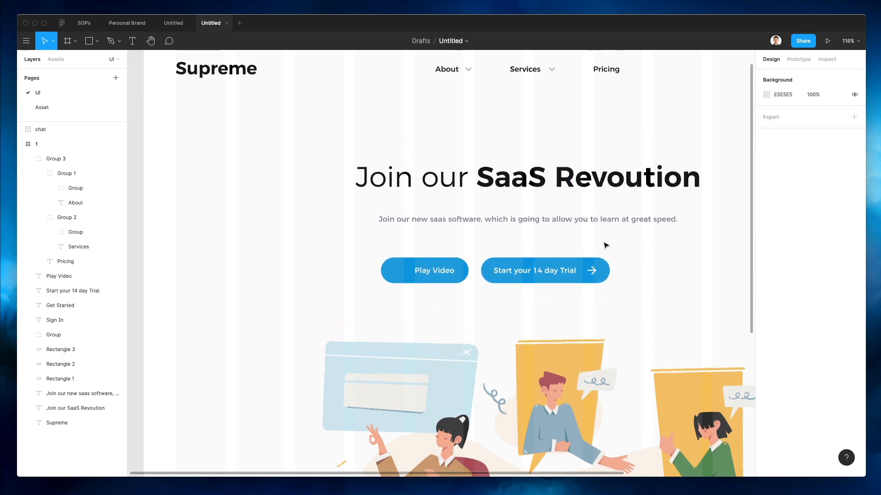
{"action": "scroll", "coordinate": [555, 271], "scroll_direction": "down", "scroll_amount": 3}
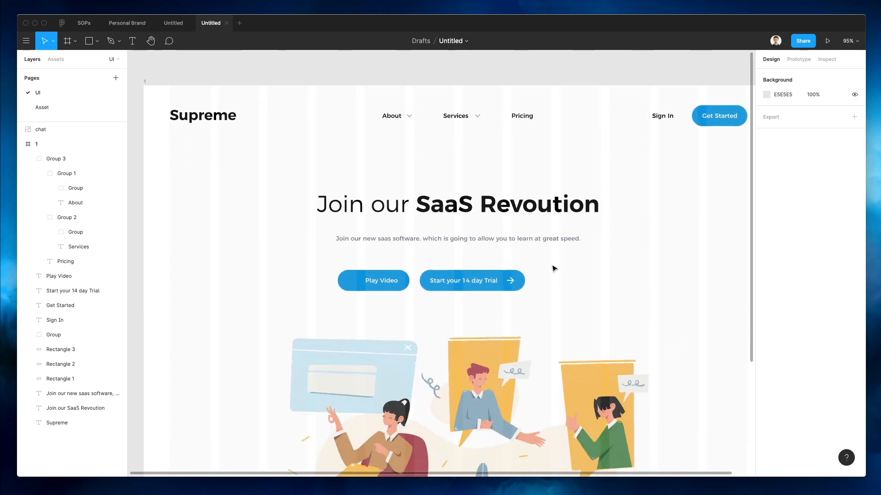
{"action": "scroll", "coordinate": [554, 268], "scroll_direction": "down", "scroll_amount": 1}
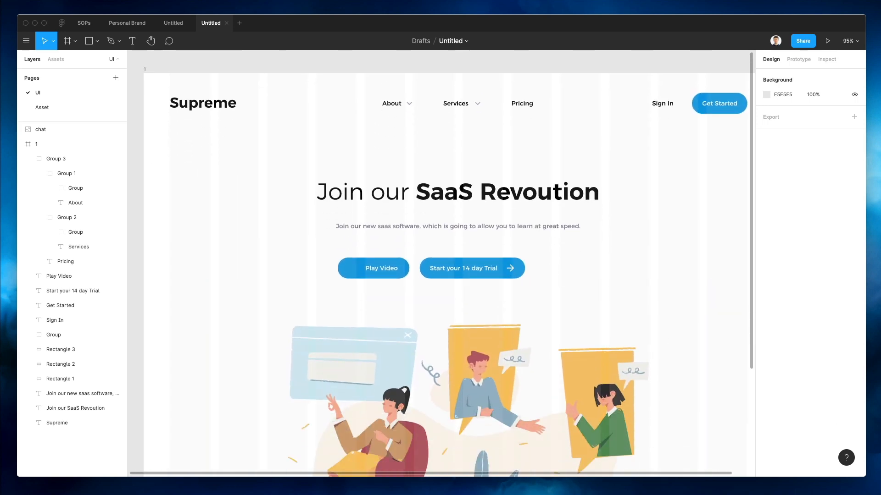
{"action": "key", "text": "super+shift+space"}
{"action": "double_click", "coordinate": [176, 161]}
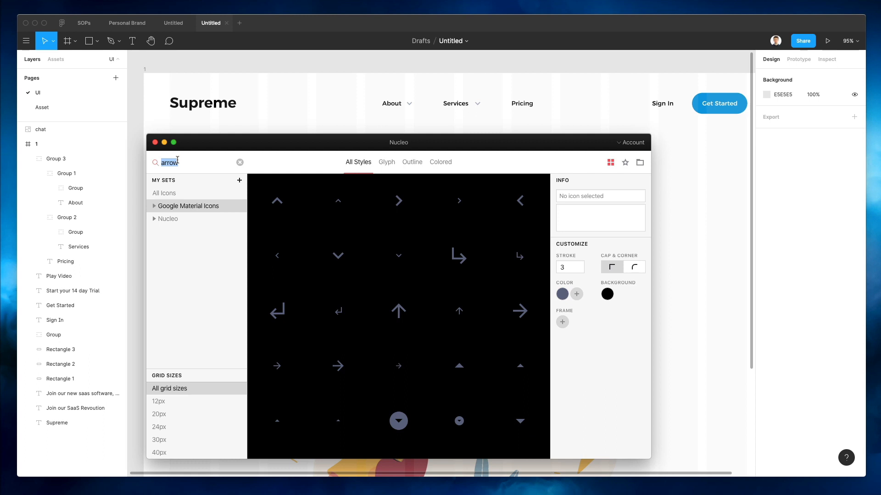
{"action": "type", "text": "video"}
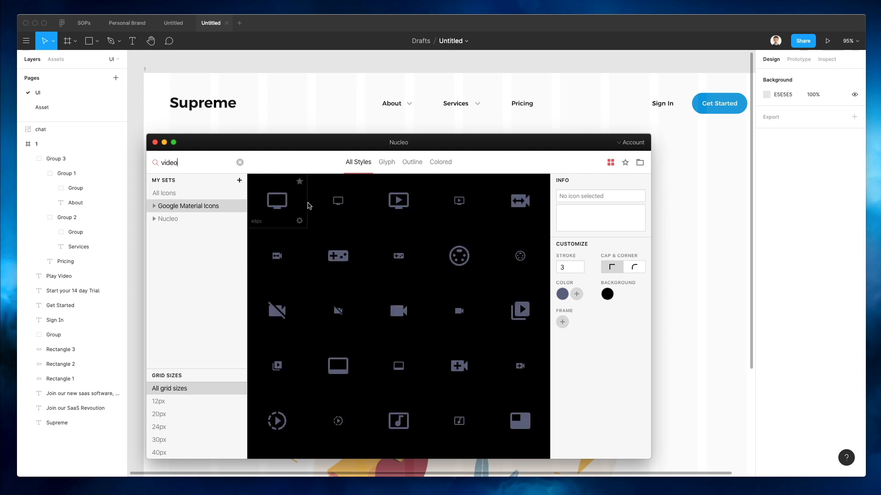
{"action": "scroll", "coordinate": [505, 257], "scroll_direction": "down", "scroll_amount": 1}
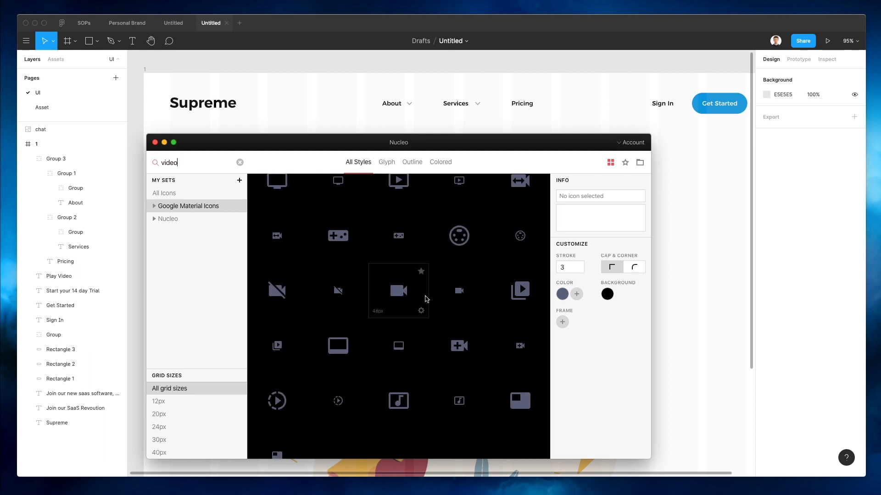
{"action": "scroll", "coordinate": [424, 298], "scroll_direction": "up", "scroll_amount": 1}
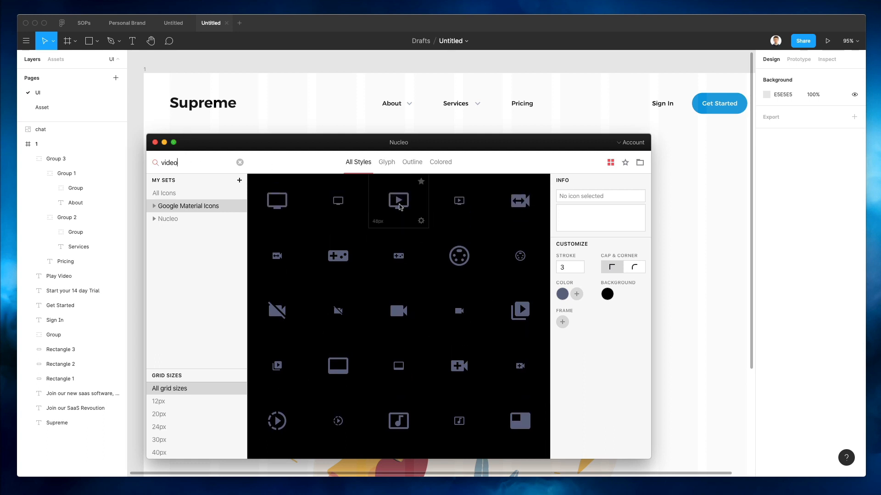
{"action": "left_click_drag", "start_coordinate": [398, 201], "coordinate": [662, 255]}
{"action": "scroll", "coordinate": [673, 240], "scroll_direction": "up", "scroll_amount": 6}
{"action": "double_click", "coordinate": [647, 289]}
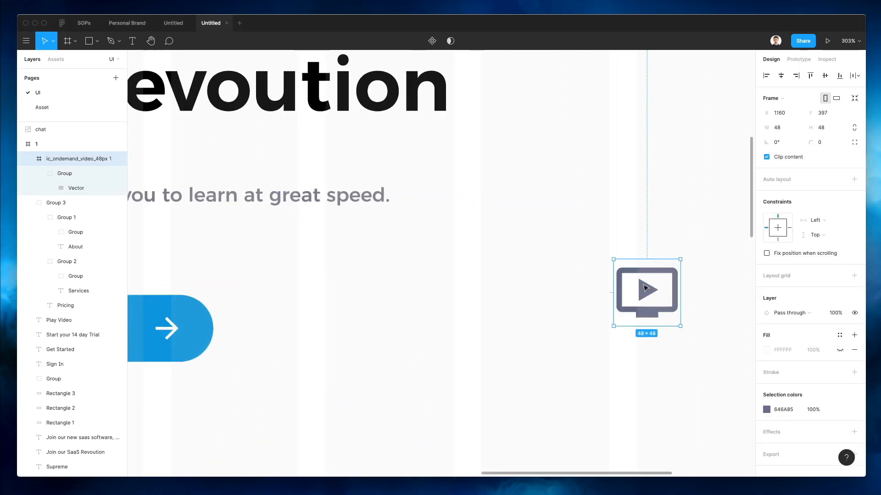
{"action": "double_click", "coordinate": [648, 288]}
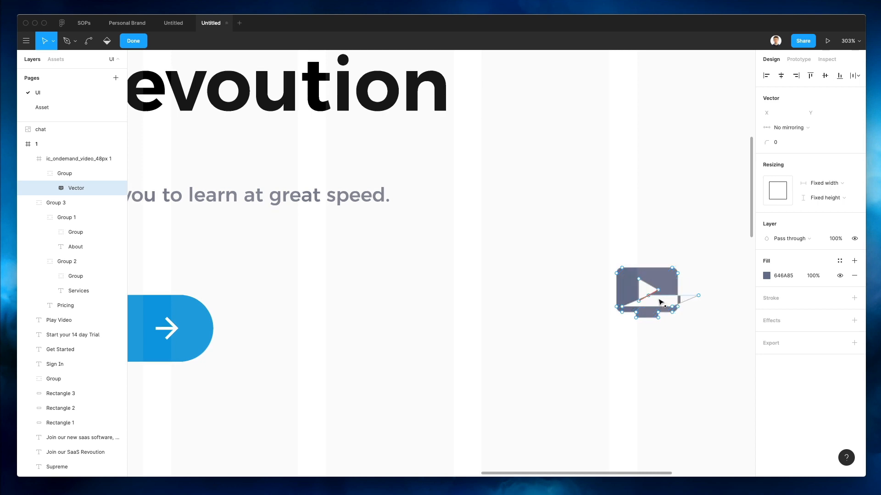
{"action": "left_click", "coordinate": [653, 287]}
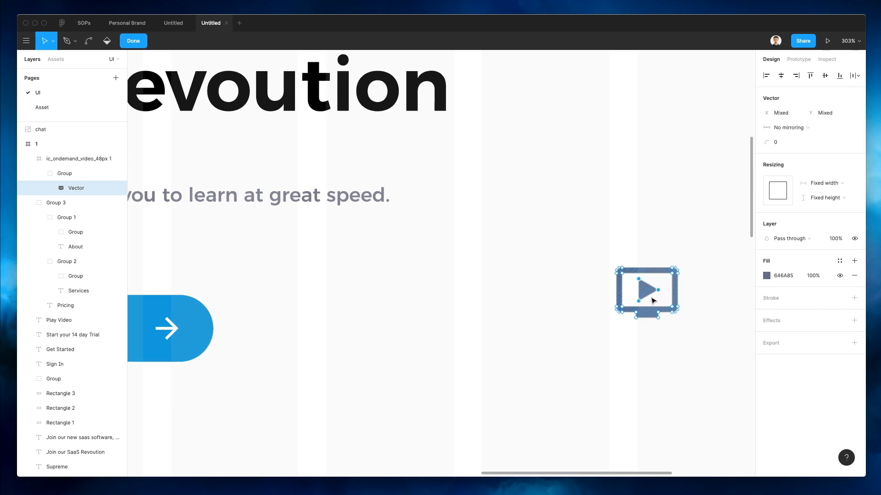
{"action": "left_click", "coordinate": [620, 236]}
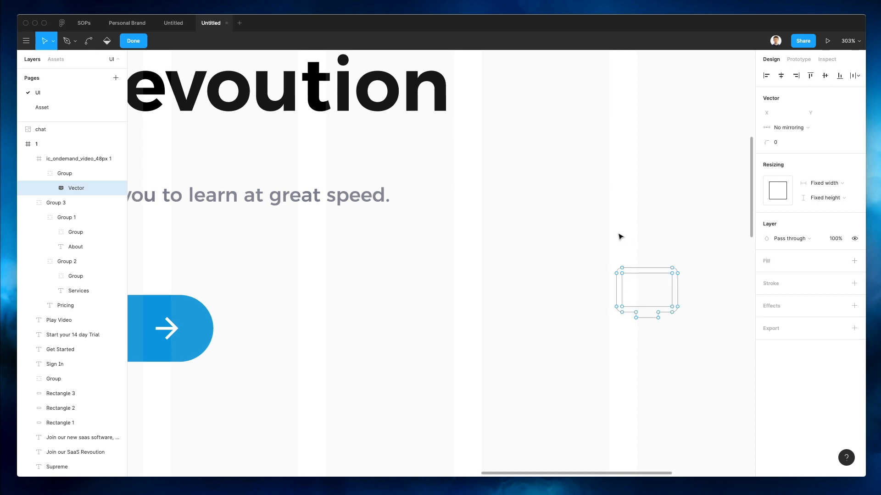
{"action": "left_click_drag", "start_coordinate": [580, 236], "coordinate": [710, 339]}
{"action": "key", "text": "Delete"}
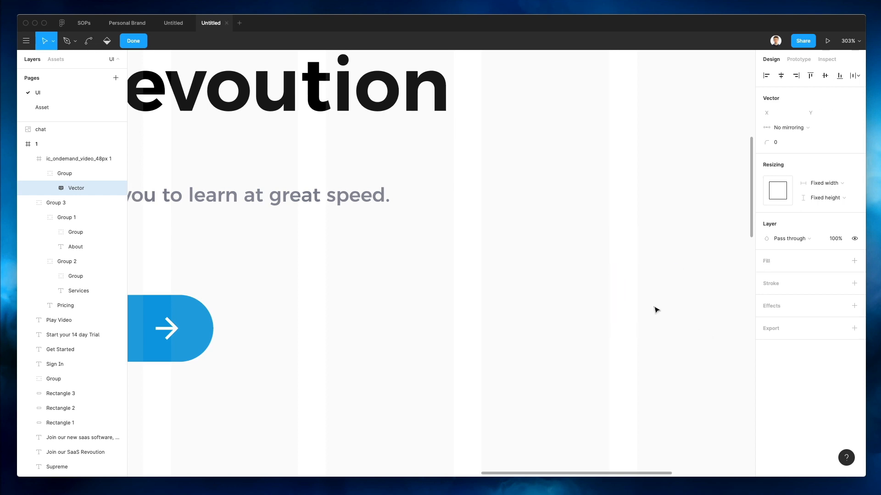
{"action": "key", "text": "super+v"}
{"action": "left_click", "coordinate": [640, 244]}
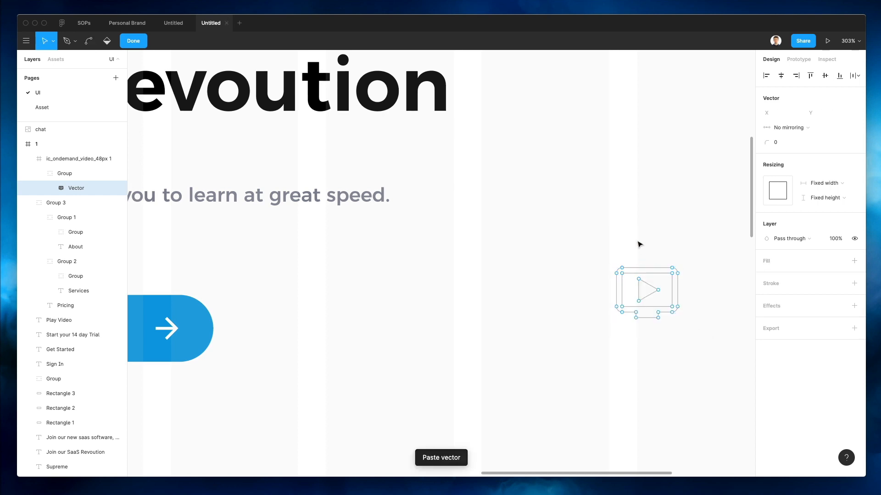
{"action": "left_click_drag", "start_coordinate": [546, 224], "coordinate": [736, 403]}
{"action": "key", "text": "Delete"}
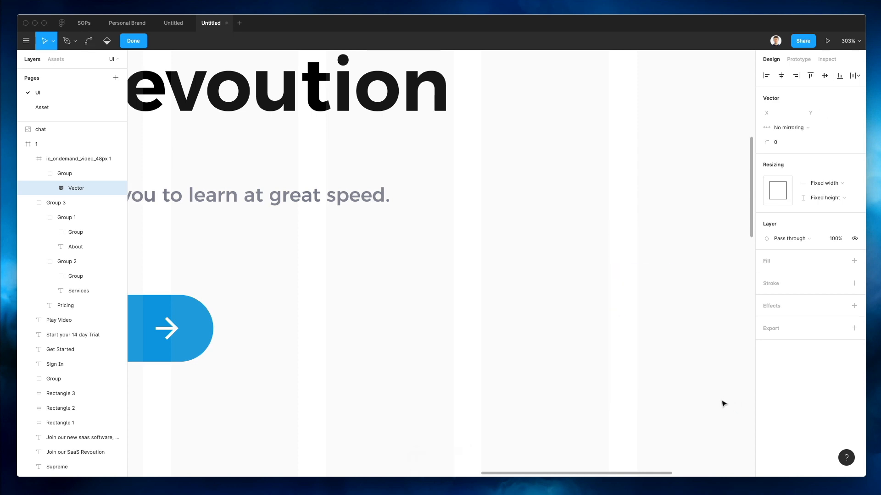
{"action": "left_click", "coordinate": [58, 161]}
{"action": "key", "text": "Delete"}
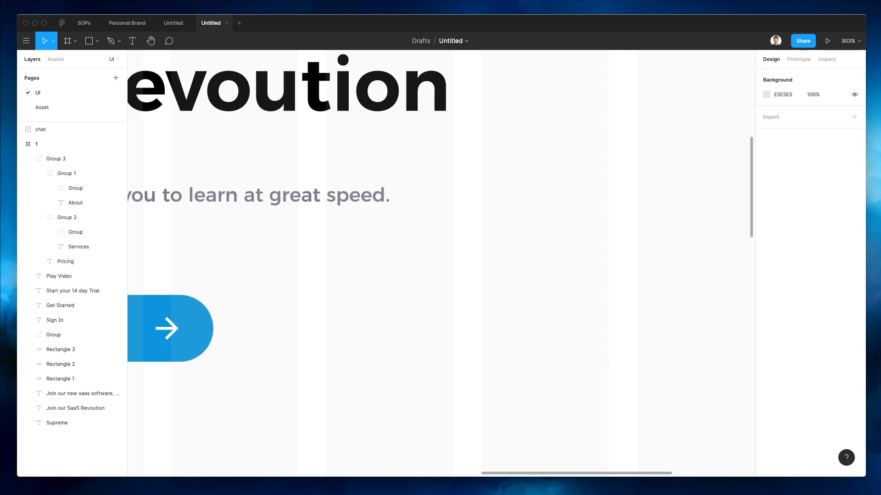
Insert the Nucleo play-circle icon at Play Video's left end, colour it white and nudge into place
{"action": "key", "text": "super+shift+n"}
{"action": "type", "text": "p"}
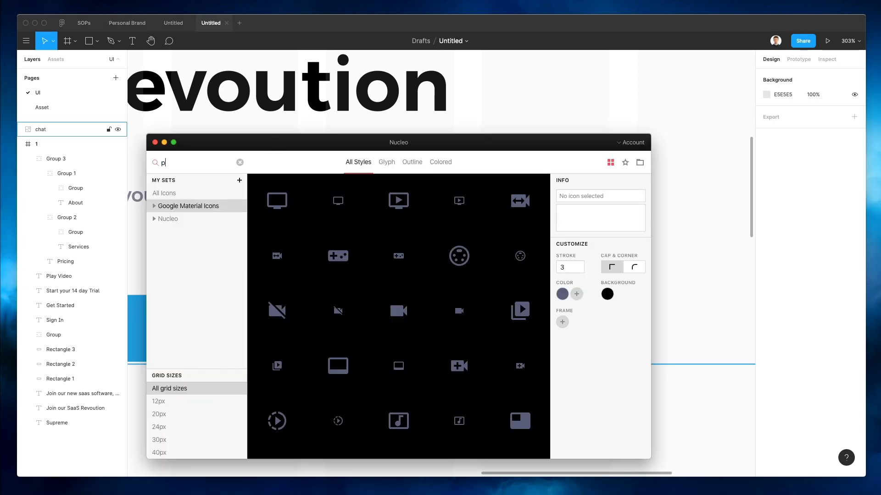
{"action": "type", "text": "lay"}
{"action": "scroll", "coordinate": [474, 103], "scroll_direction": "left", "scroll_amount": 10}
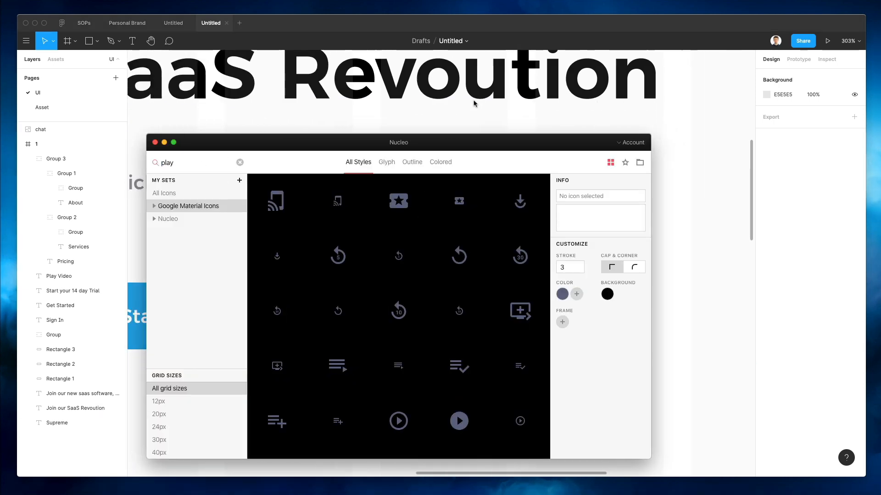
{"action": "scroll", "coordinate": [474, 104], "scroll_direction": "left", "scroll_amount": 5}
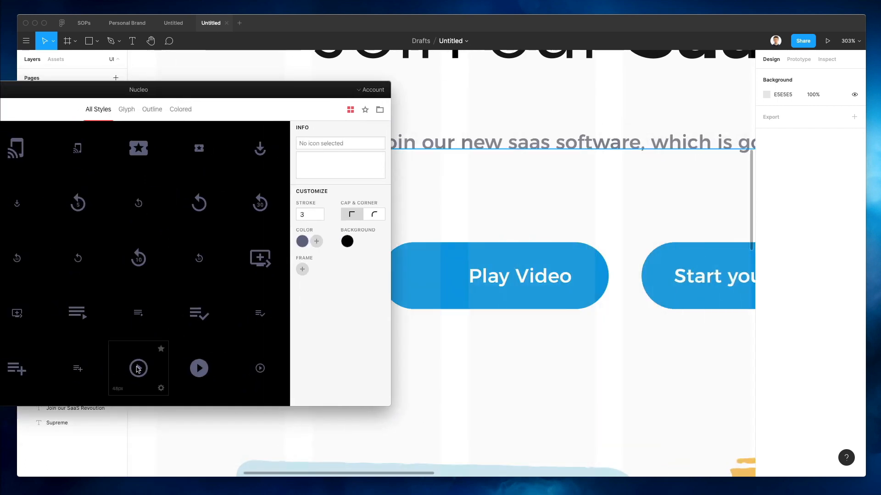
{"action": "left_click_drag", "start_coordinate": [139, 369], "coordinate": [426, 280]}
{"action": "key", "text": "super+shift+g"}
{"action": "key", "text": "i"}
{"action": "left_click", "coordinate": [302, 213]}
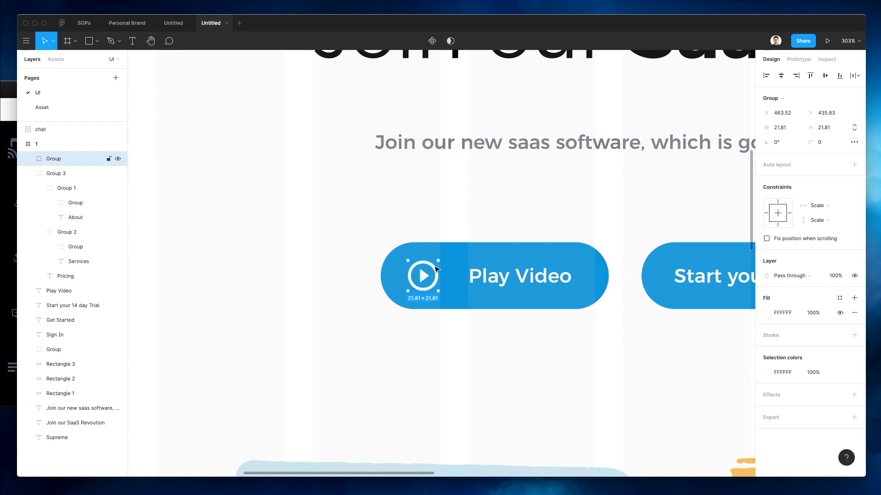
{"action": "key", "text": "Left"}
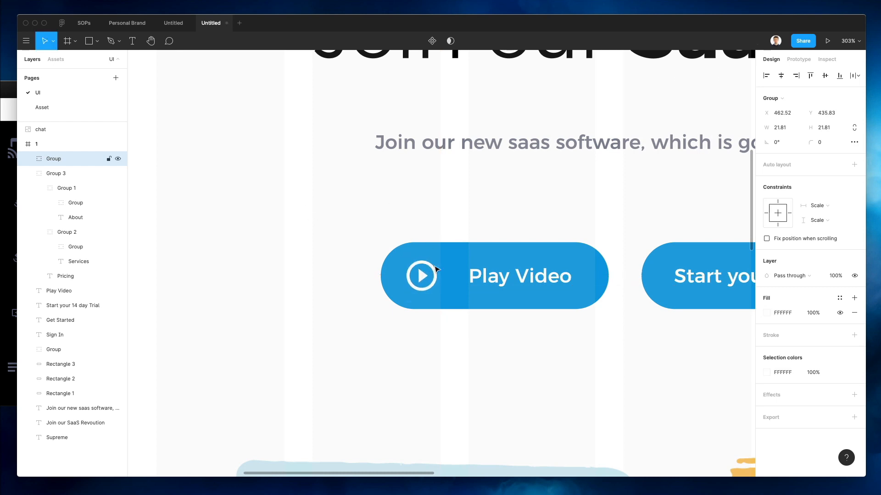
{"action": "key", "text": "Up"}
{"action": "scroll", "coordinate": [454, 272], "scroll_direction": "down", "scroll_amount": 5}
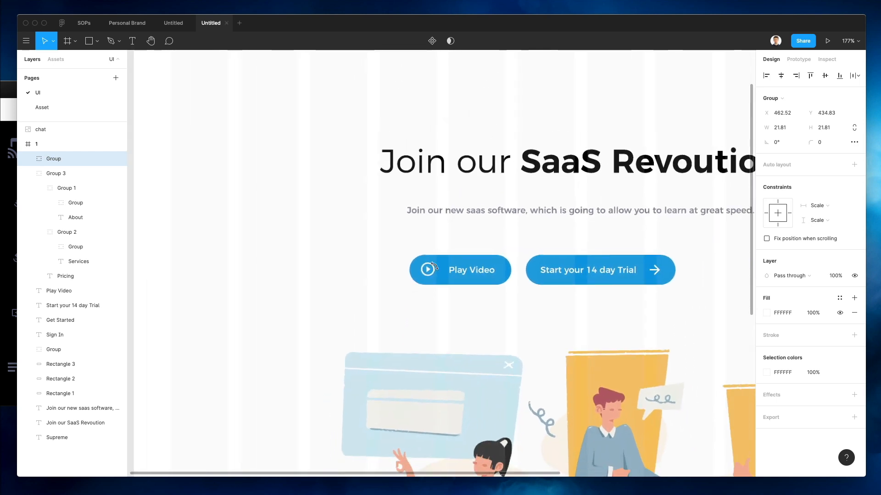
Colour the Play Video label and play icon blue 0592DB
{"action": "left_click", "coordinate": [474, 276]}
{"action": "key", "text": "Left"}
{"action": "key", "text": "Left"}
{"action": "key", "text": "Left"}
{"action": "key", "text": "Left"}
{"action": "key", "text": "Left"}
{"action": "key", "text": "Left"}
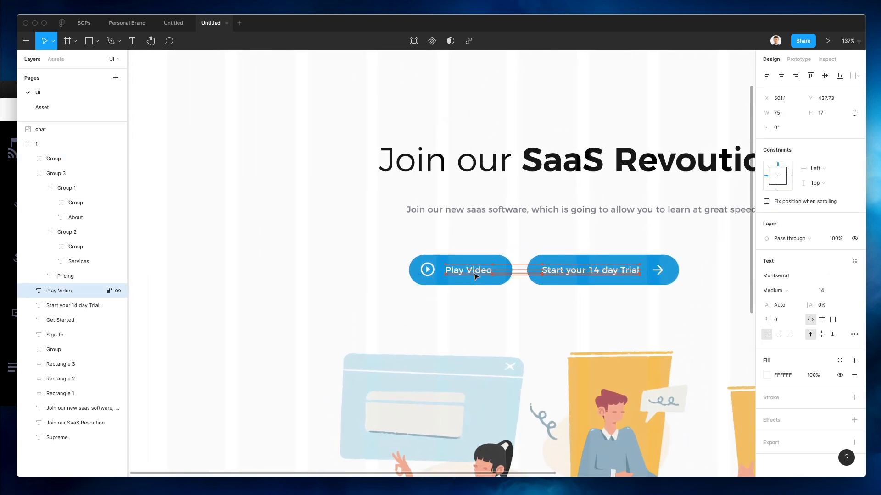
{"action": "key", "text": "Right"}
{"action": "left_click", "coordinate": [433, 270]}
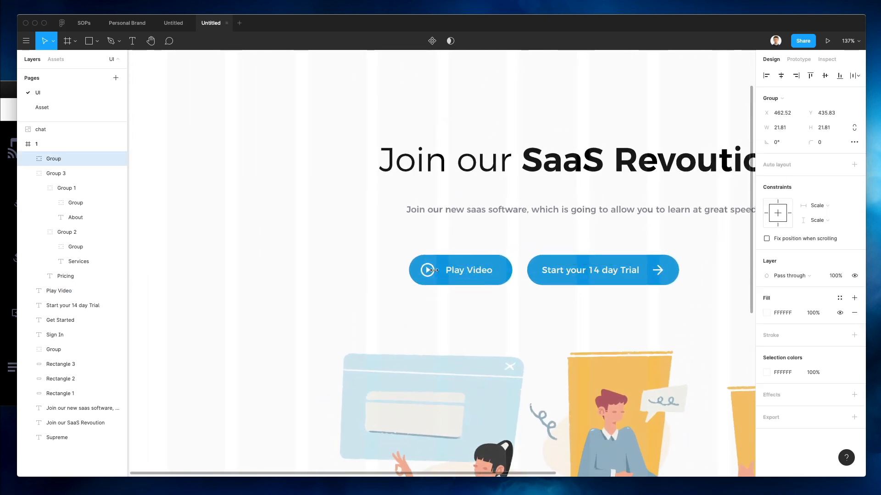
{"action": "left_click", "coordinate": [472, 269]}
{"action": "left_click", "coordinate": [429, 272], "text": "shift"}
{"action": "key", "text": "i"}
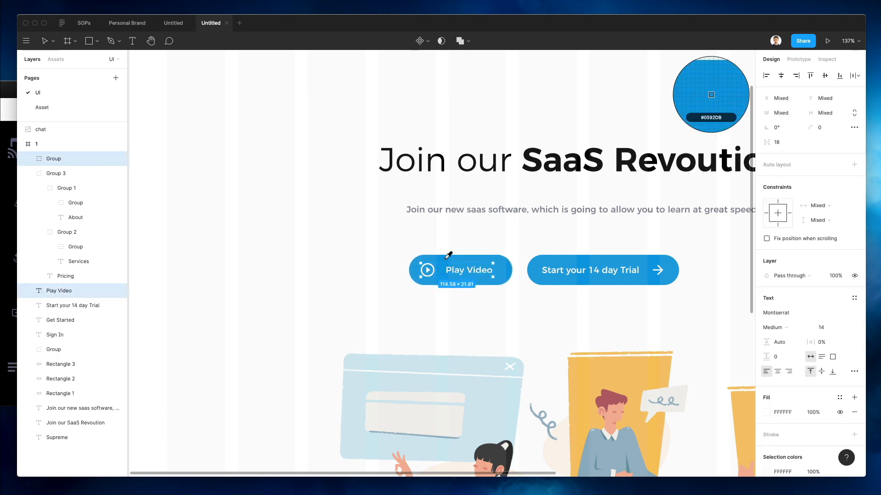
{"action": "left_click", "coordinate": [446, 258]}
Give the Play Video rectangle a 0592DB outline at full opacity
{"action": "left_click", "coordinate": [444, 262]}
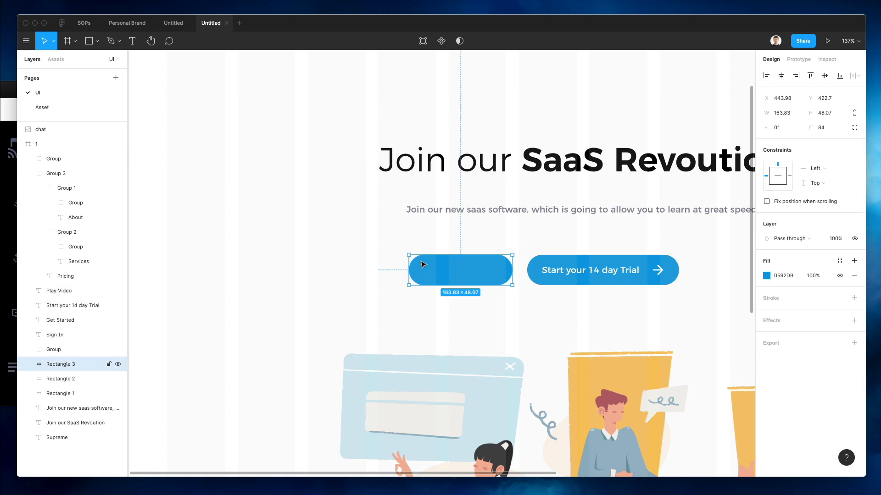
{"action": "key", "text": "1"}
{"action": "left_click", "coordinate": [459, 236]}
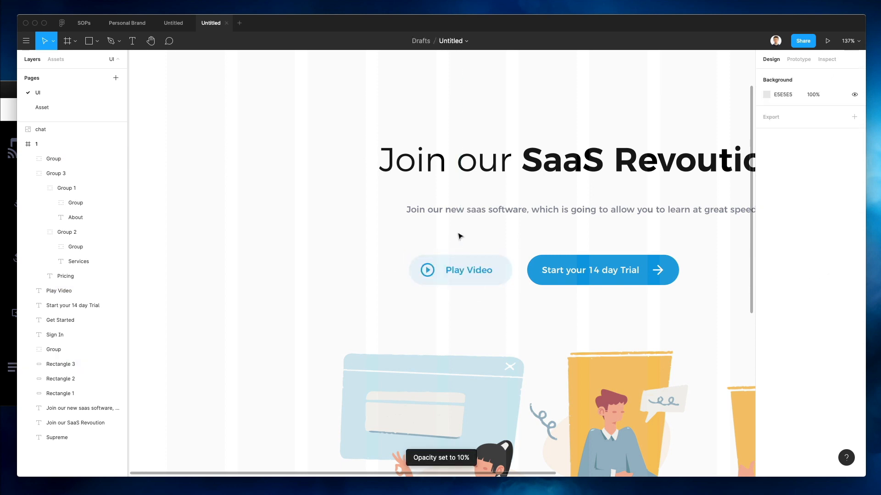
{"action": "scroll", "coordinate": [459, 236], "scroll_direction": "down", "scroll_amount": 3}
{"action": "scroll", "coordinate": [460, 236], "scroll_direction": "up", "scroll_amount": 2}
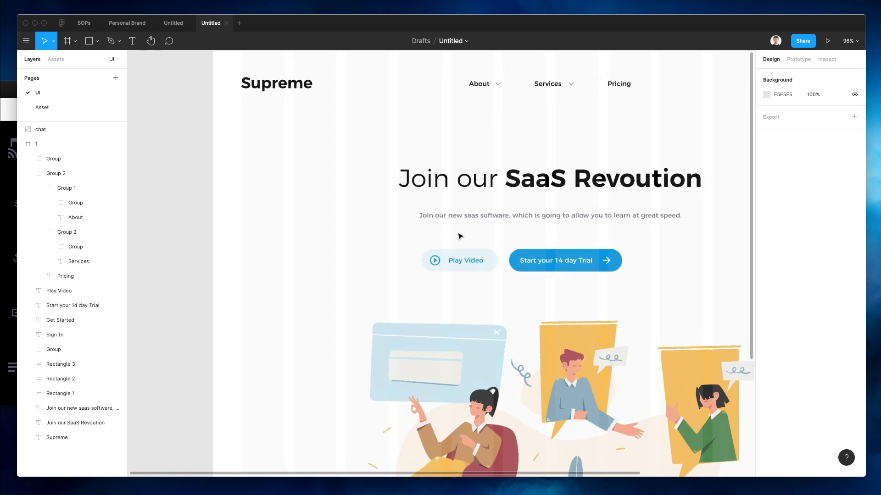
{"action": "left_click", "coordinate": [461, 260]}
{"action": "scroll", "coordinate": [461, 260], "scroll_direction": "up", "scroll_amount": 5}
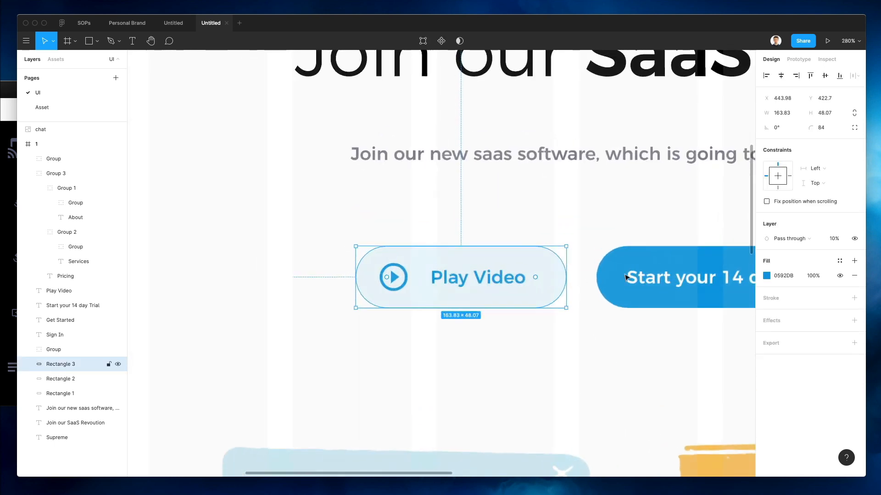
{"action": "key", "text": "0"}
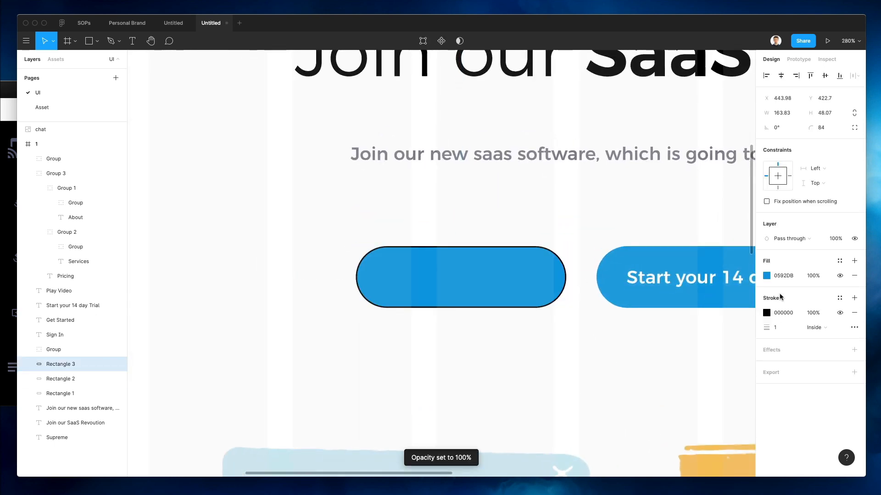
{"action": "type", "text": "0592DB"}
{"action": "key", "text": "Return"}
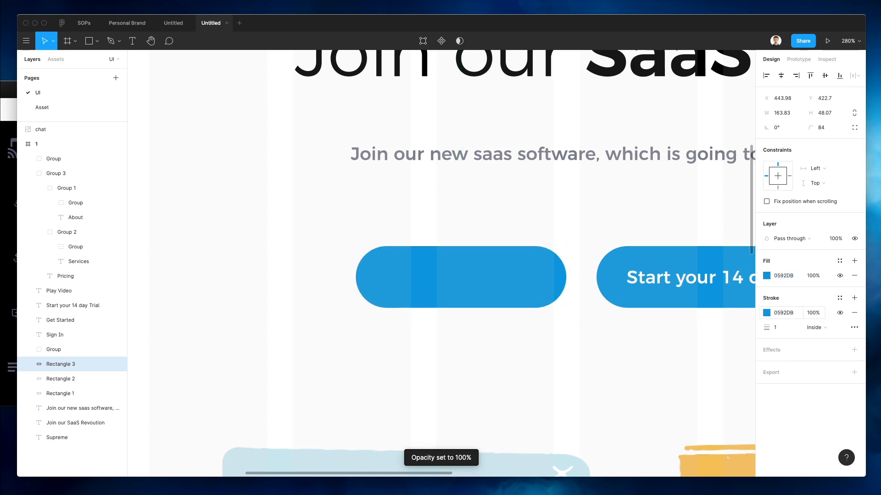
Set the outline thickness to 1.5 and hide the rectangle's fill
{"action": "left_click", "coordinate": [781, 329]}
{"action": "type", "text": "1.5"}
{"action": "key", "text": "Return"}
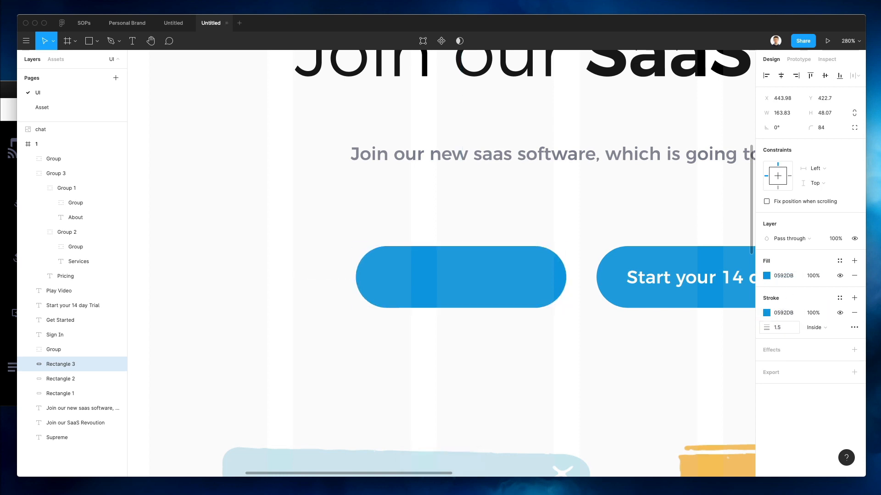
{"action": "left_click", "coordinate": [840, 275]}
{"action": "scroll", "coordinate": [433, 255], "scroll_direction": "down", "scroll_amount": 5}
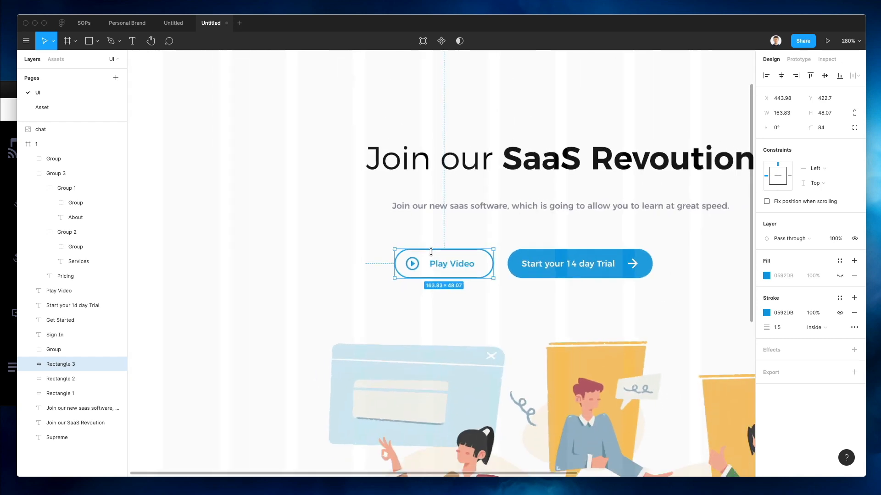
{"action": "left_click", "coordinate": [434, 239]}
Group the Play Video parts and the Trial button parts into separate groups
{"action": "left_click_drag", "start_coordinate": [397, 233], "coordinate": [463, 271]}
{"action": "scroll", "coordinate": [465, 271], "scroll_direction": "down", "scroll_amount": 3}
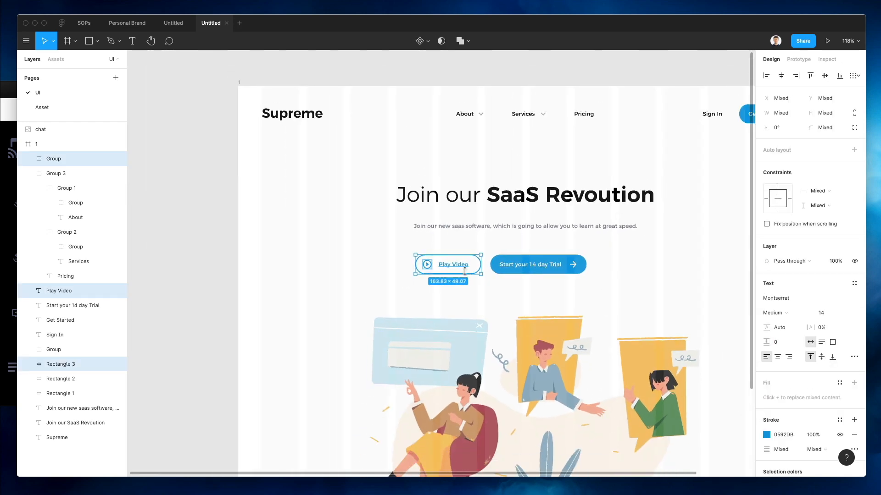
{"action": "key", "text": "super+g"}
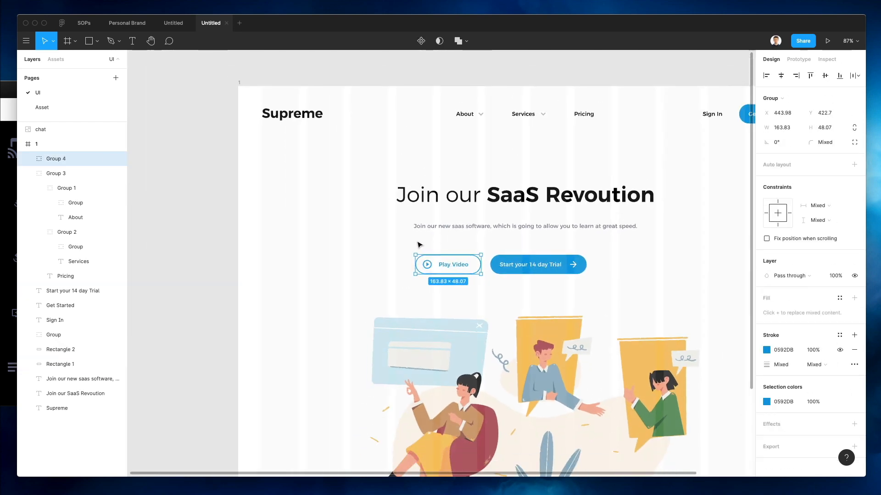
{"action": "left_click_drag", "start_coordinate": [402, 232], "coordinate": [501, 277]}
{"action": "key", "text": "super+g"}
Combine both button groups into one group and centre it horizontally in the frame
{"action": "left_click_drag", "start_coordinate": [603, 246], "coordinate": [441, 269]}
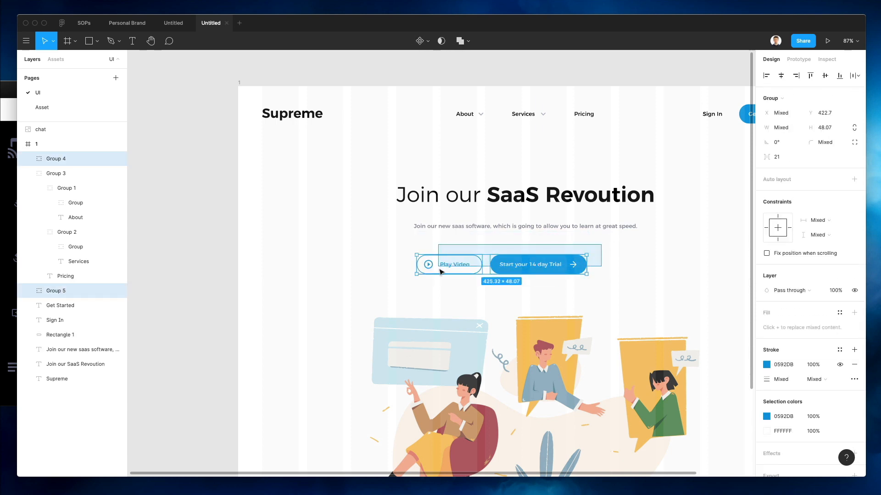
{"action": "key", "text": "super+g"}
{"action": "left_click", "coordinate": [782, 75]}
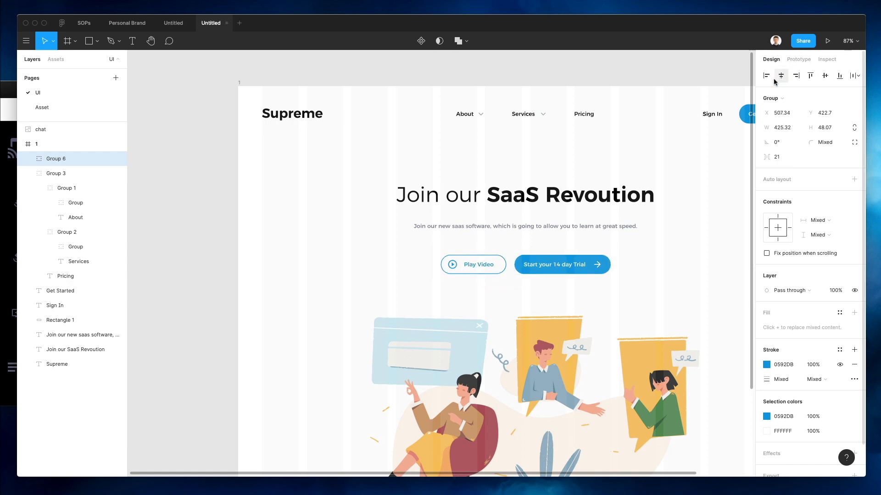
{"action": "left_click", "coordinate": [559, 243]}
{"action": "scroll", "coordinate": [558, 243], "scroll_direction": "down", "scroll_amount": 5}
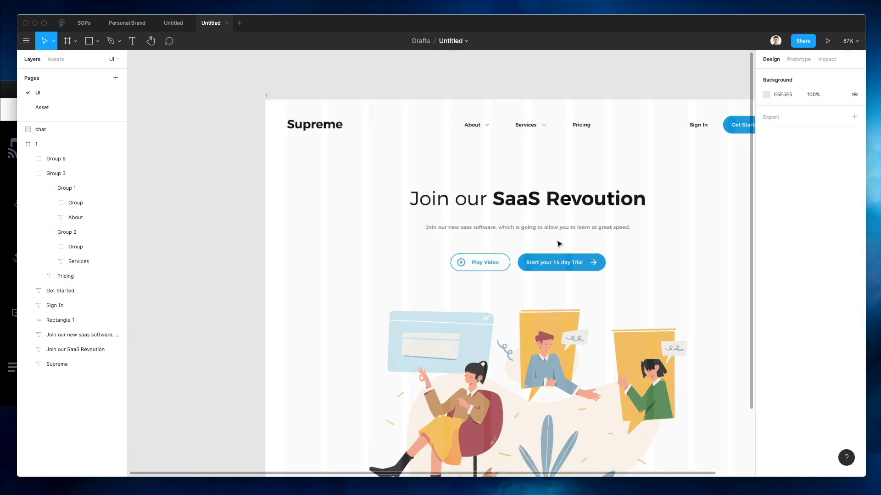
{"action": "scroll", "coordinate": [558, 244], "scroll_direction": "right", "scroll_amount": 3}
{"action": "scroll", "coordinate": [558, 244], "scroll_direction": "up", "scroll_amount": 2}
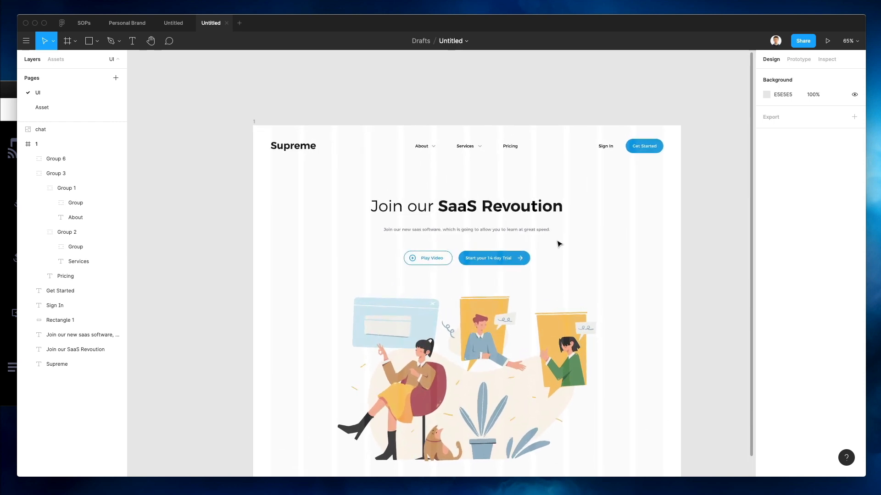
{"action": "scroll", "coordinate": [559, 243], "scroll_direction": "up", "scroll_amount": 1}
{"action": "scroll", "coordinate": [558, 244], "scroll_direction": "down", "scroll_amount": 1}
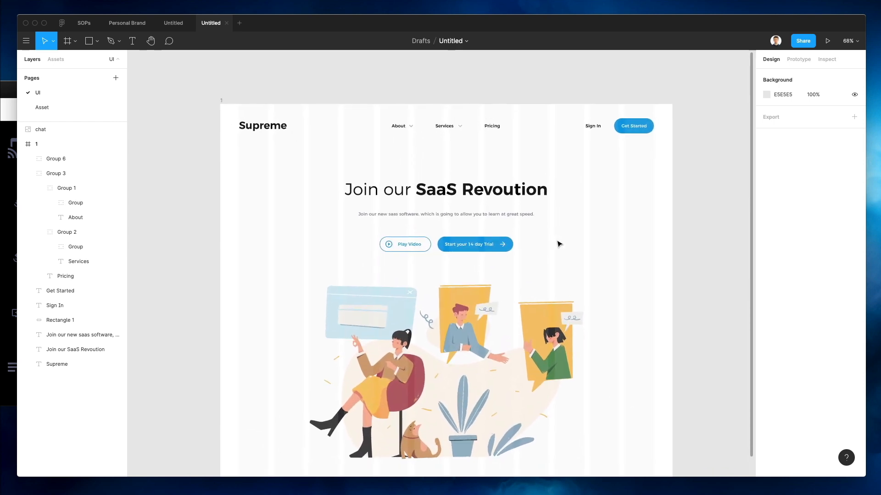
{"action": "scroll", "coordinate": [292, 126], "scroll_direction": "down", "scroll_amount": 4}
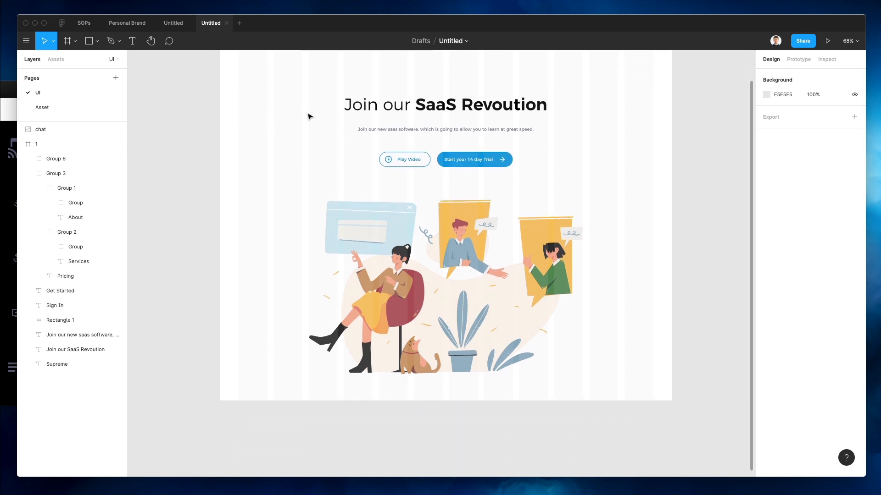
{"action": "scroll", "coordinate": [309, 117], "scroll_direction": "up", "scroll_amount": 2}
Nudge the chat illustration right and enlarge it slightly from its centre
{"action": "left_click", "coordinate": [542, 283]}
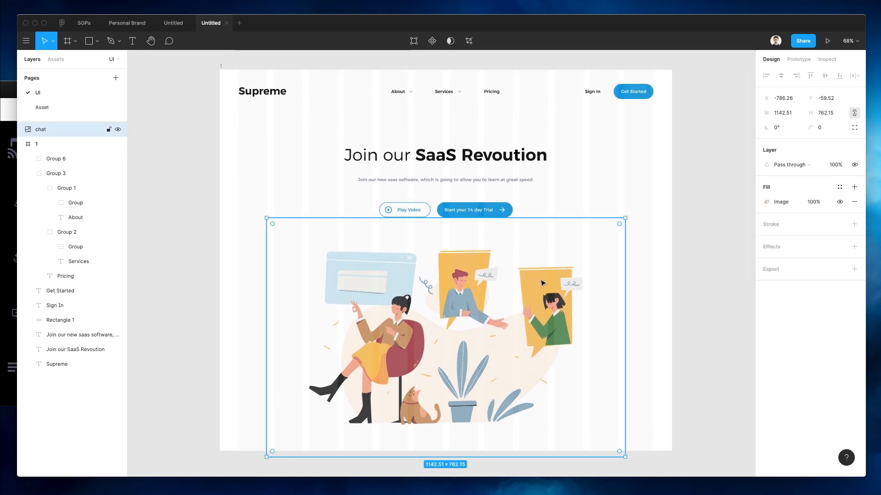
{"action": "key", "text": "Right"}
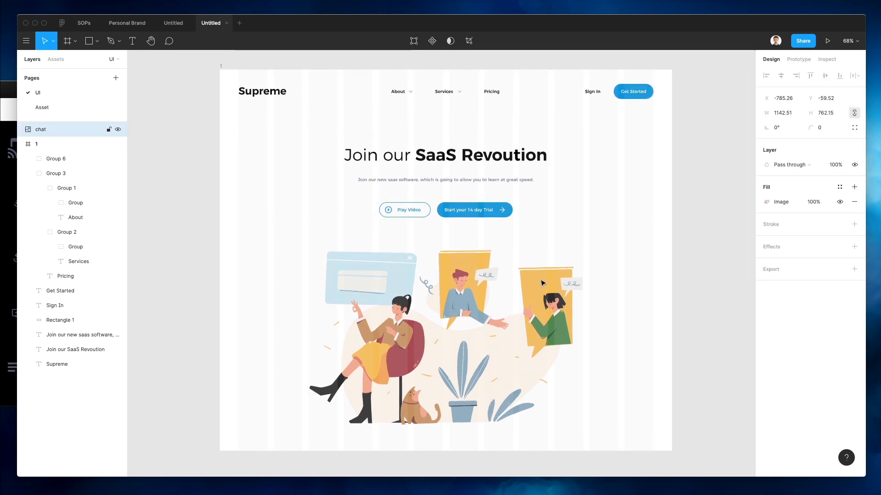
{"action": "left_click_drag", "start_coordinate": [625, 293], "coordinate": [629, 287]}
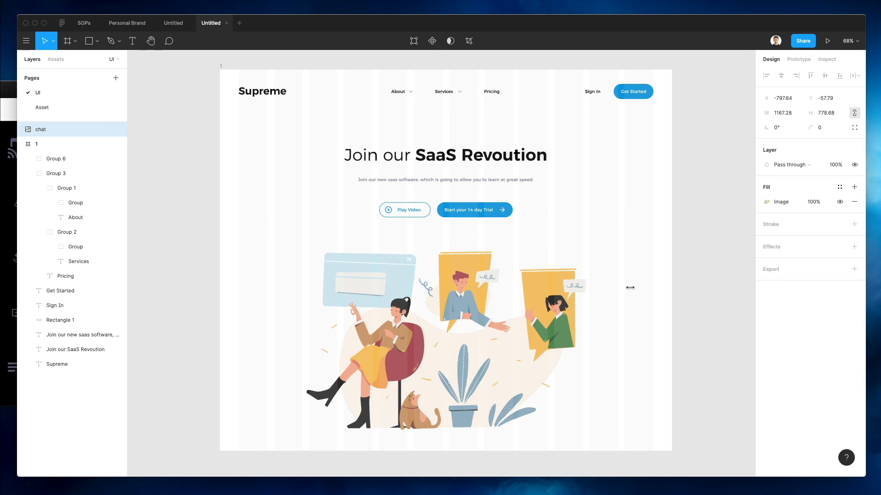
{"action": "left_click", "coordinate": [675, 229]}
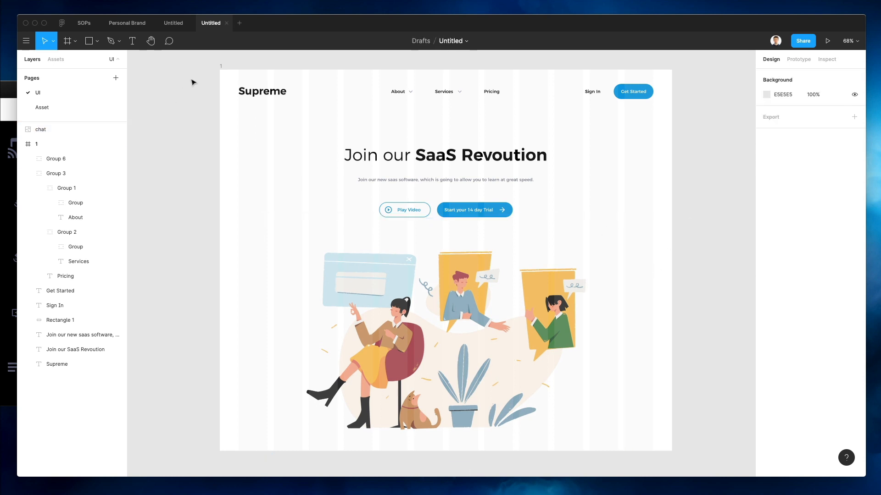
Hide frame 1's column layout grid and move the chat illustration slightly lower
{"action": "left_click", "coordinate": [230, 67]}
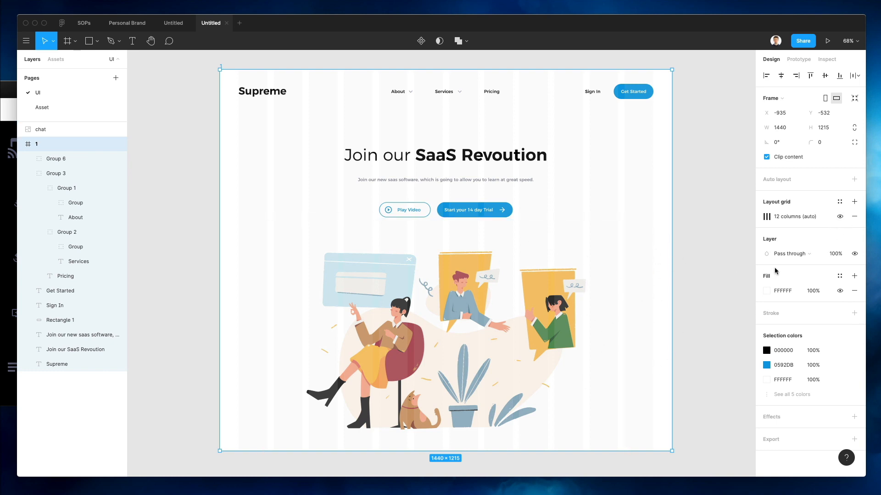
{"action": "left_click", "coordinate": [840, 216]}
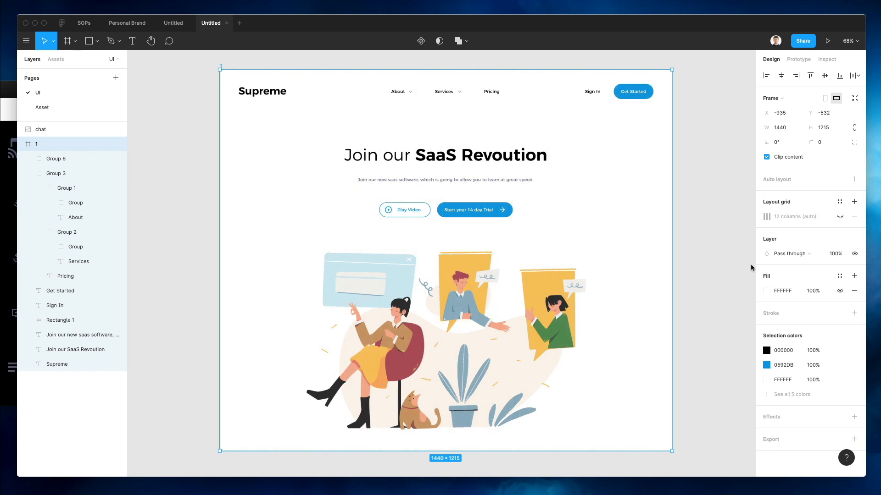
{"action": "left_click", "coordinate": [644, 233]}
{"action": "left_click_drag", "start_coordinate": [511, 324], "coordinate": [511, 329]}
Draw a full-width rectangle from just under the nav down the frame, and send it behind the hero content
{"action": "left_click", "coordinate": [671, 214]}
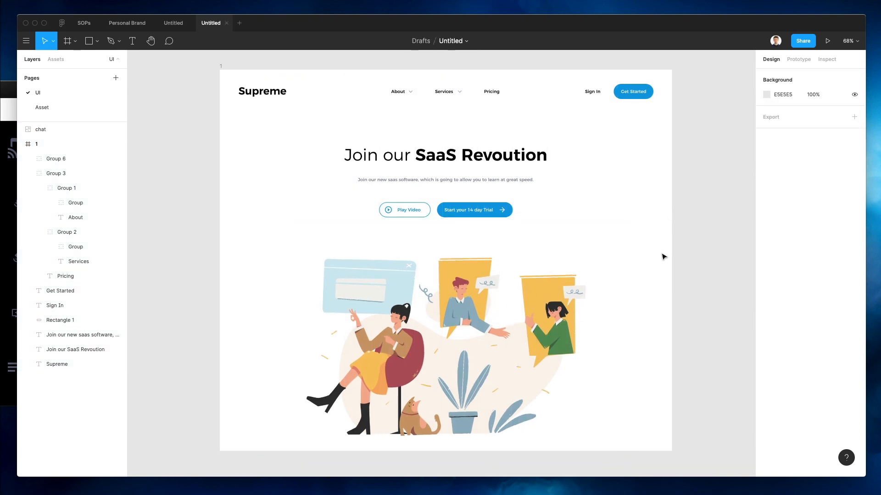
{"action": "key", "text": "r"}
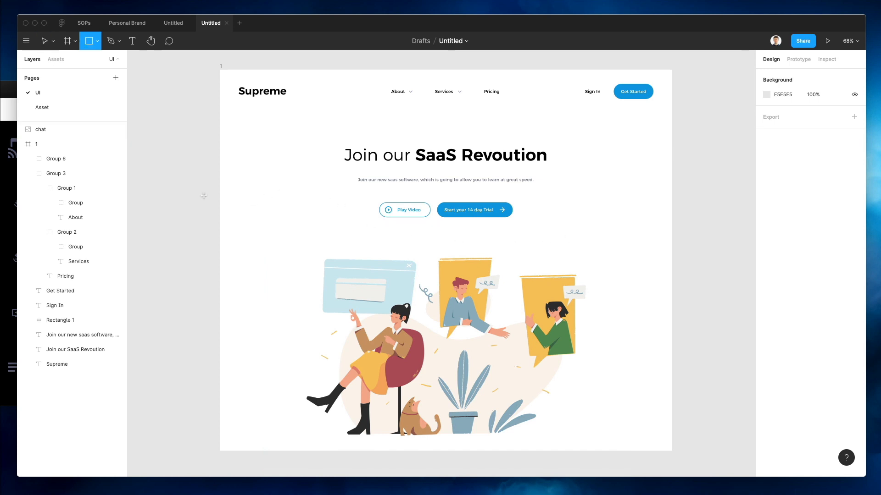
{"action": "mouse_move", "coordinate": [222, 185]}
{"action": "left_mouse_down"}
{"action": "mouse_move", "coordinate": [549, 468]}
{"action": "mouse_move", "coordinate": [671, 451]}
{"action": "left_mouse_up"}
{"action": "left_click_drag", "start_coordinate": [465, 194], "coordinate": [478, 121]}
{"action": "key", "text": "super+bracketleft"}
{"action": "key", "text": "super+bracketleft"}
{"action": "key", "text": "super+bracketleft"}
{"action": "key", "text": "super+bracketleft"}
{"action": "key", "text": "super+bracketleft"}
{"action": "key", "text": "super+bracketleft"}
{"action": "key", "text": "super+bracketleft"}
{"action": "key", "text": "super+bracketleft"}
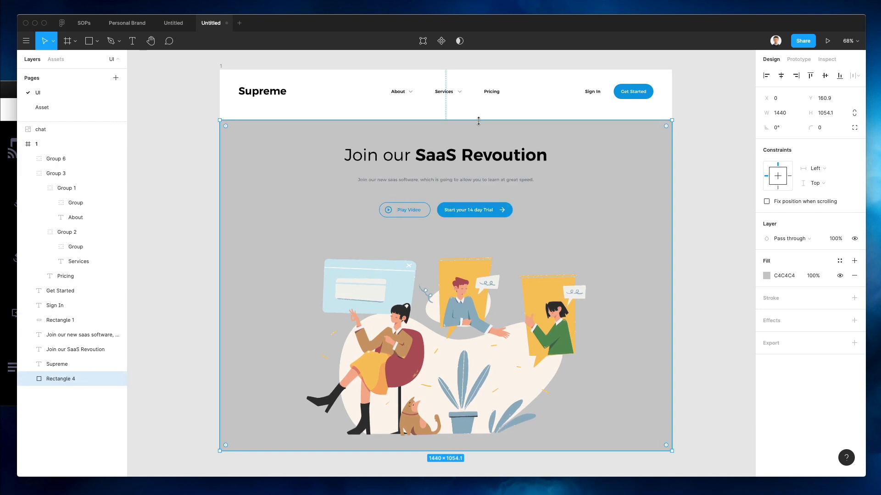
Change the rectangle's fill to a linear gradient and reposition its stops
{"action": "left_click", "coordinate": [766, 275]}
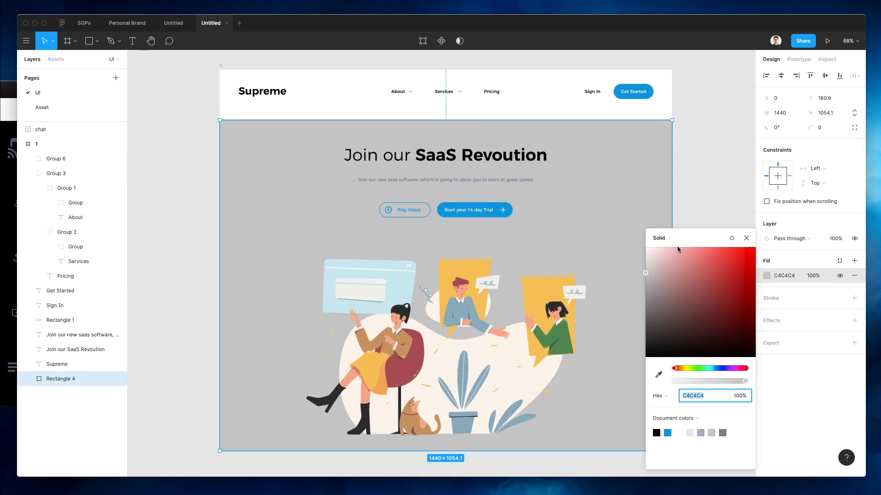
{"action": "left_click", "coordinate": [670, 238]}
{"action": "left_click", "coordinate": [672, 249]}
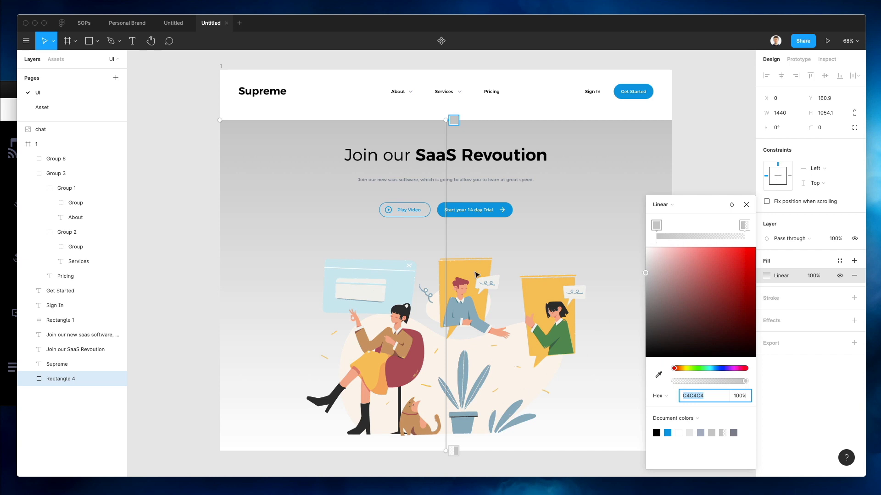
{"action": "mouse_move", "coordinate": [741, 226]}
{"action": "left_mouse_down"}
{"action": "mouse_move", "coordinate": [679, 232]}
{"action": "mouse_move", "coordinate": [750, 227]}
{"action": "left_mouse_up"}
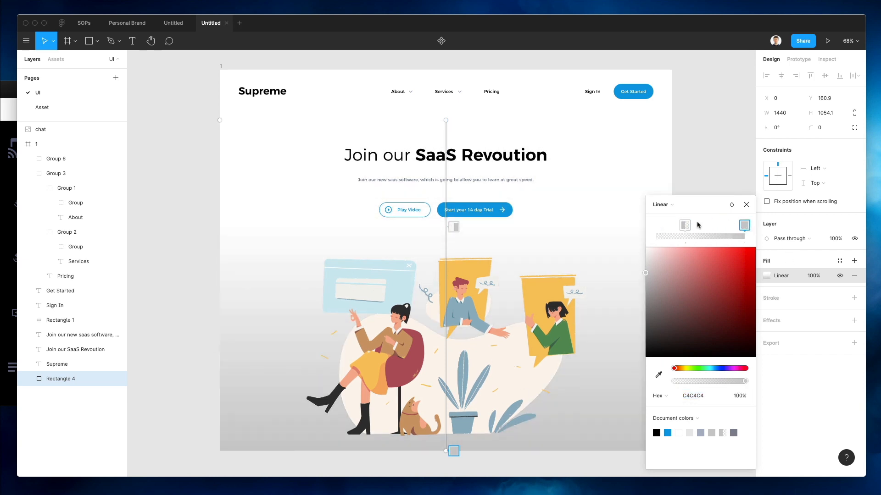
{"action": "left_click_drag", "start_coordinate": [684, 226], "coordinate": [612, 227]}
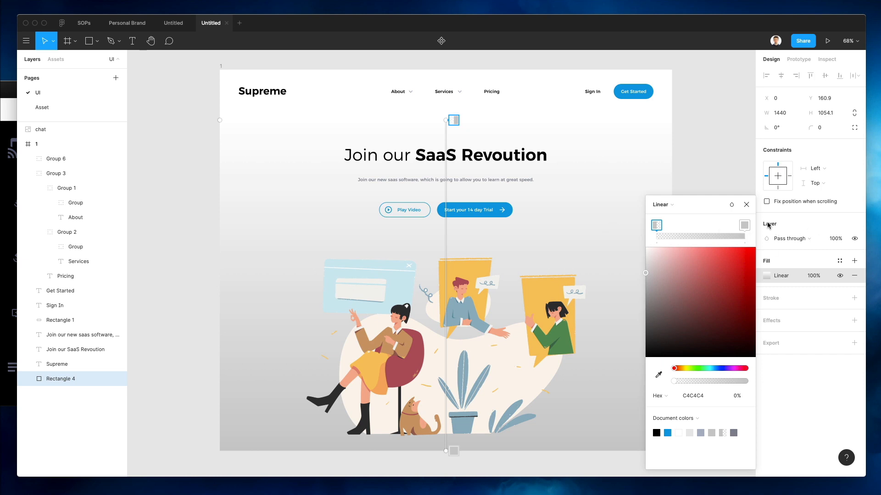
Eyedrop the trial button's blue 0592DB for the gradient's bottom stop
{"action": "left_click", "coordinate": [744, 224]}
{"action": "left_click", "coordinate": [658, 375]}
{"action": "left_click", "coordinate": [381, 431]}
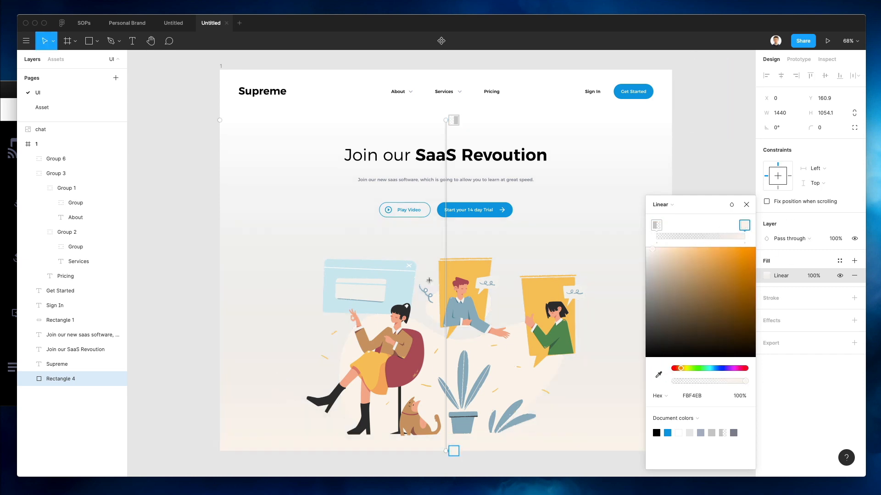
{"action": "key", "text": "i"}
{"action": "left_click", "coordinate": [401, 290]}
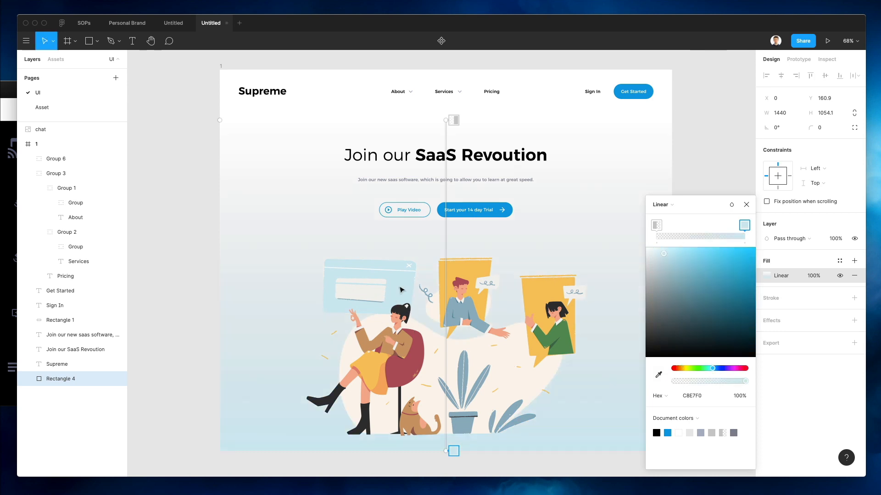
{"action": "key", "text": "i"}
{"action": "left_click", "coordinate": [505, 210]}
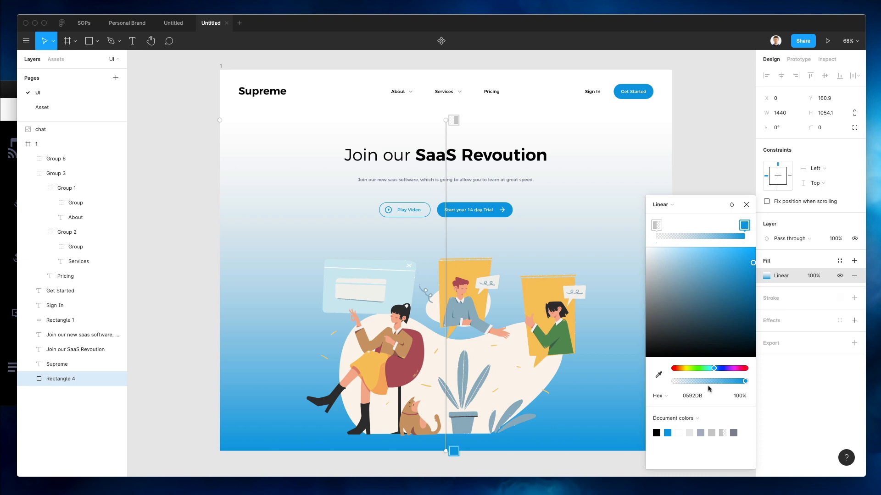
Make the top stop white at 0% and set the bottom stop's opacity to 17%
{"action": "left_click", "coordinate": [657, 225]}
{"action": "left_click_drag", "start_coordinate": [666, 279], "coordinate": [570, 160]}
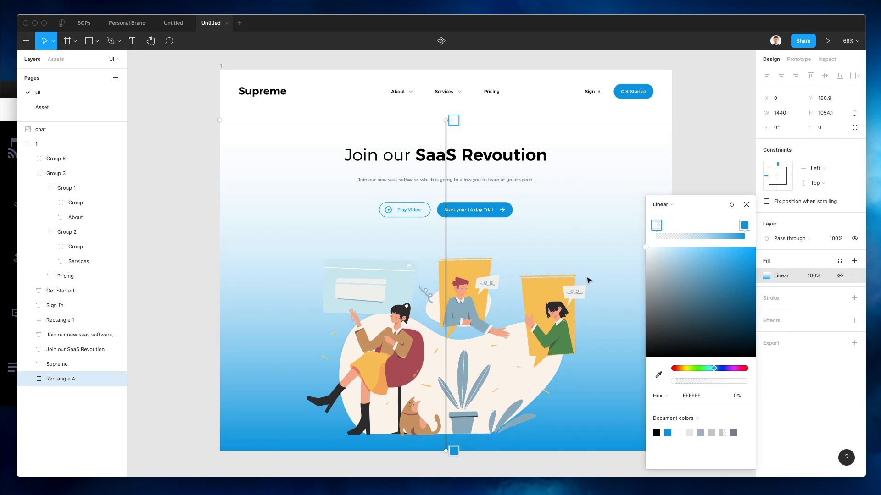
{"action": "left_click", "coordinate": [745, 226]}
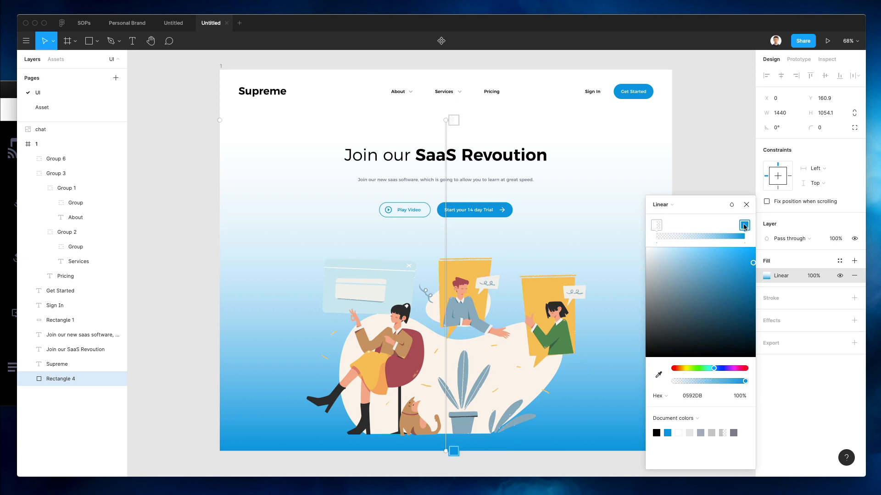
{"action": "left_click", "coordinate": [681, 381]}
{"action": "left_click_drag", "start_coordinate": [681, 383], "coordinate": [688, 382]}
Undo an accidental frame duplicate and move the chat illustration inside frame 1
{"action": "scroll", "coordinate": [488, 340], "scroll_direction": "right", "scroll_amount": 2}
{"action": "key", "text": "Escape"}
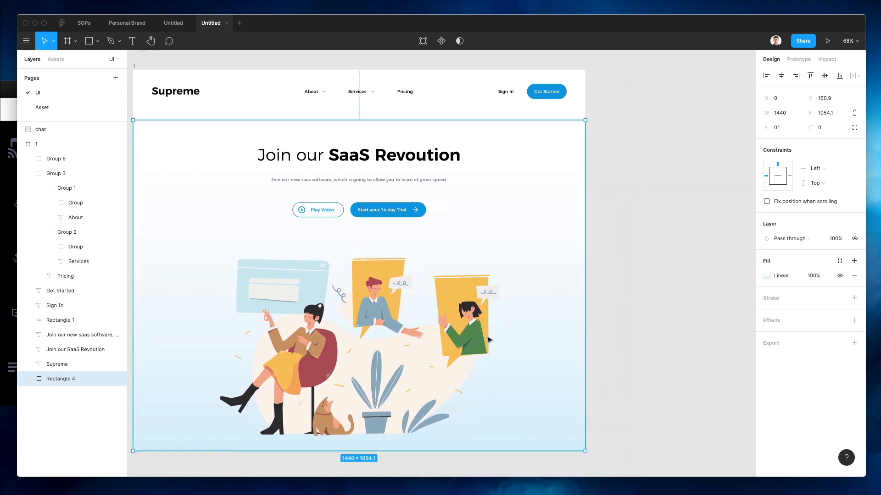
{"action": "scroll", "coordinate": [482, 337], "scroll_direction": "down", "scroll_amount": 5}
{"action": "left_click", "coordinate": [250, 150]}
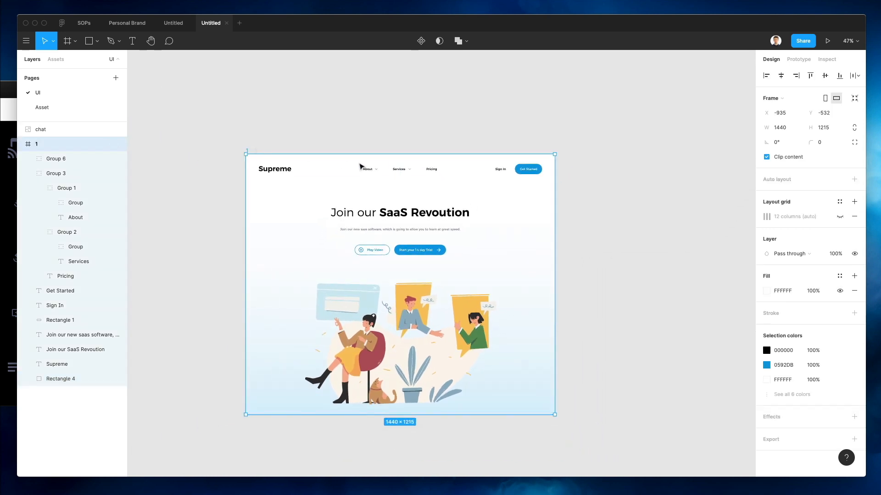
{"action": "scroll", "coordinate": [360, 166], "scroll_direction": "down", "scroll_amount": 3}
{"action": "left_click_drag", "start_coordinate": [360, 166], "coordinate": [711, 169]}
{"action": "key", "text": "super+z"}
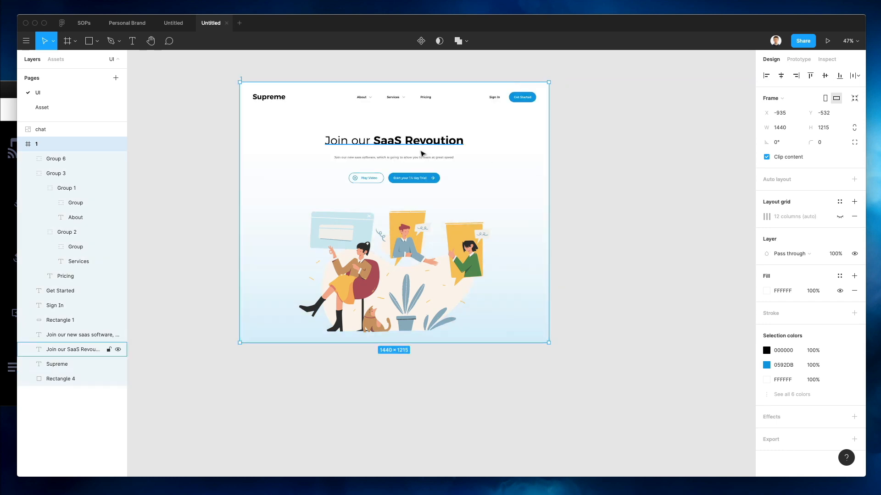
{"action": "left_click", "coordinate": [330, 243]}
{"action": "left_click_drag", "start_coordinate": [57, 132], "coordinate": [57, 150]}
{"action": "left_click", "coordinate": [241, 100]}
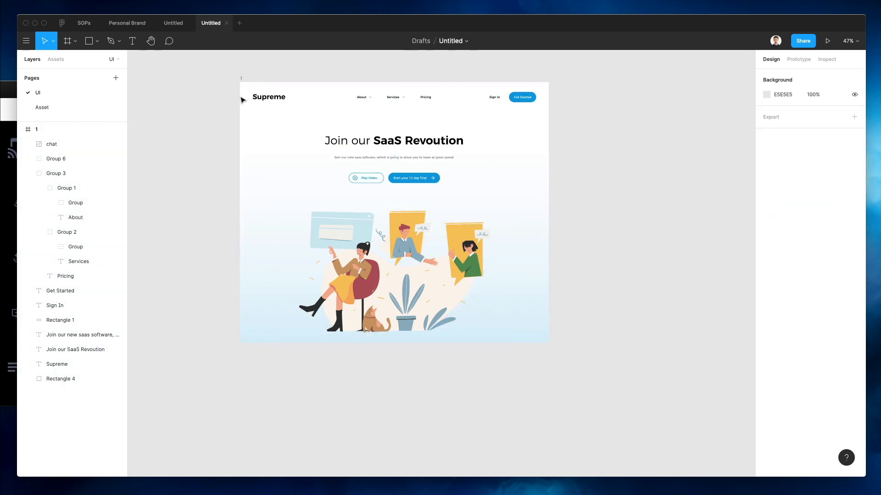
Set the canvas background to near-white FAFAFA, then Alt-drag frame 1 to create frame 2 on its right
{"action": "left_click", "coordinate": [242, 79]}
{"action": "left_click", "coordinate": [226, 69]}
{"action": "scroll", "coordinate": [318, 113], "scroll_direction": "up", "scroll_amount": 3}
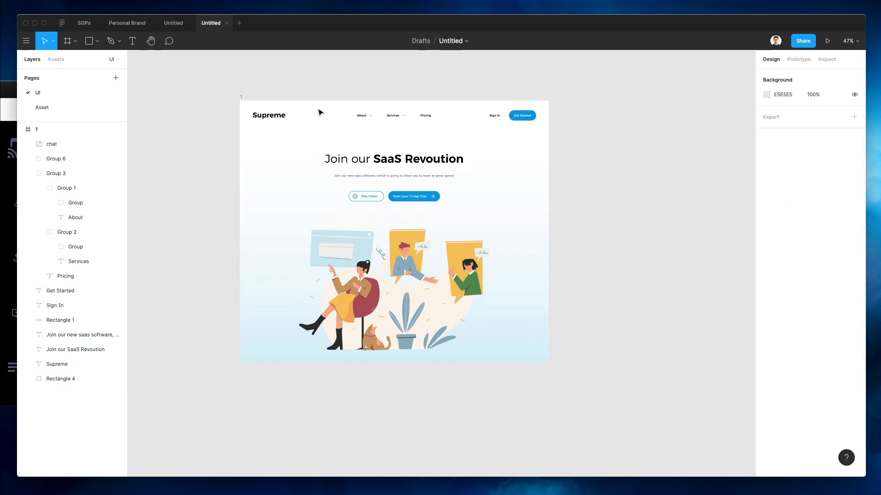
{"action": "left_click", "coordinate": [766, 95]}
{"action": "left_click", "coordinate": [646, 109]}
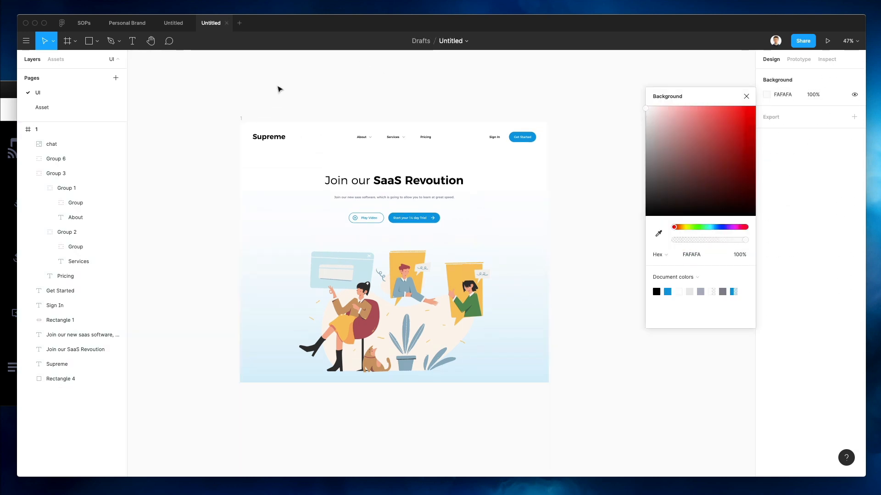
{"action": "left_click", "coordinate": [348, 92]}
{"action": "left_click", "coordinate": [247, 122]}
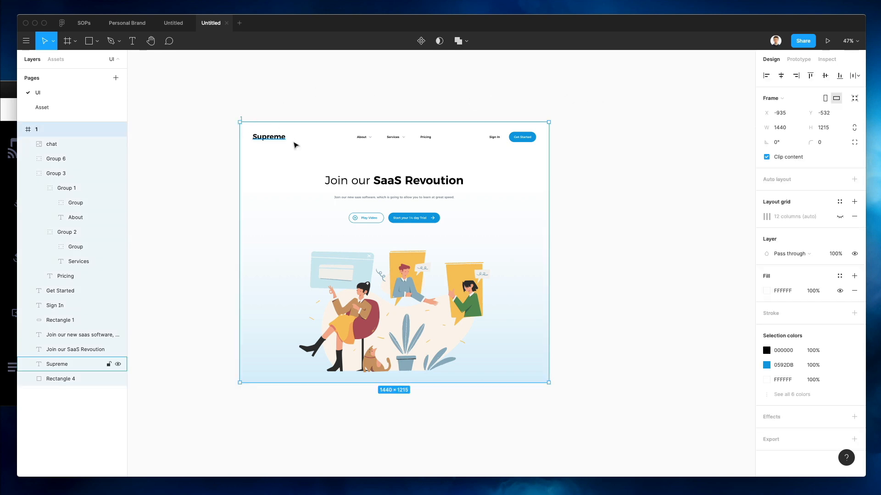
{"action": "left_click_drag", "start_coordinate": [294, 146], "coordinate": [647, 164]}
Recolour the bottom stop of frame 2's background gradient to warm yellow F5C05C at 31% opacity
{"action": "scroll", "coordinate": [647, 164], "scroll_direction": "right", "scroll_amount": 5}
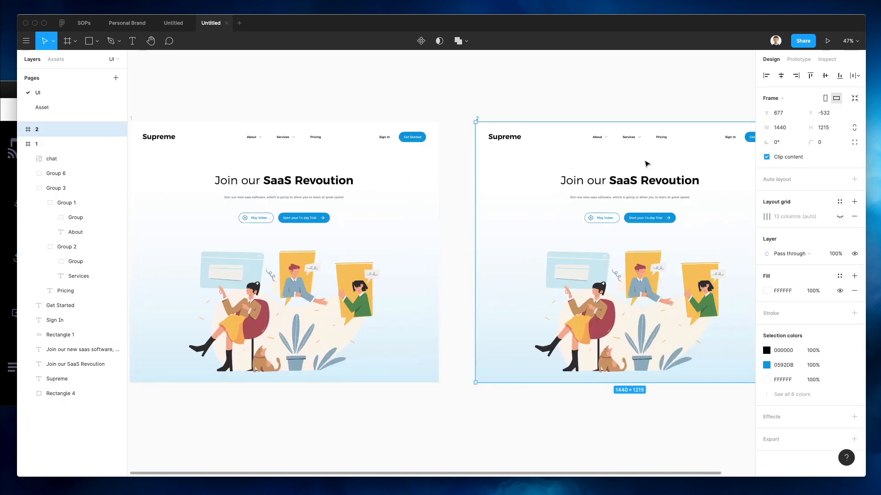
{"action": "scroll", "coordinate": [637, 320], "scroll_direction": "right", "scroll_amount": 3}
{"action": "left_click", "coordinate": [688, 233]}
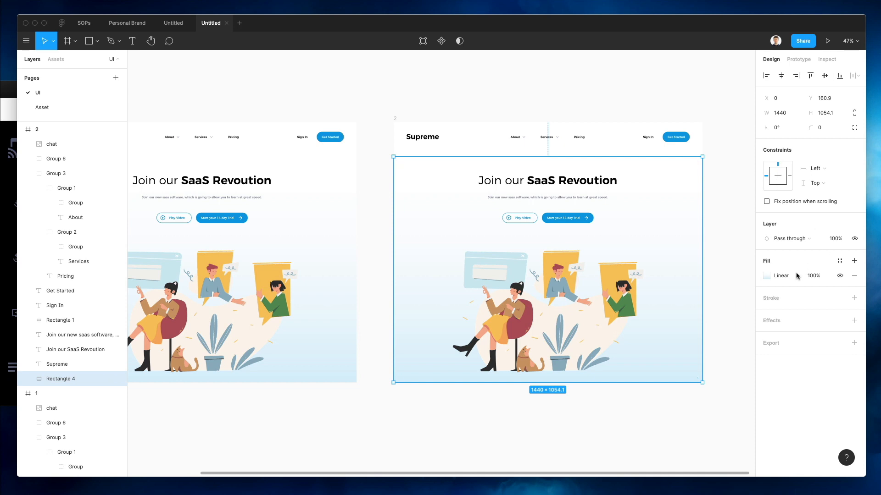
{"action": "left_click", "coordinate": [766, 276]}
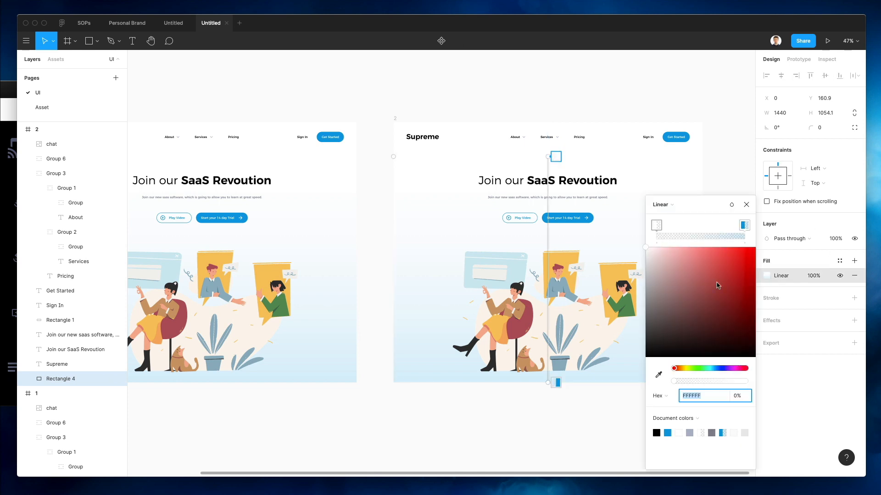
{"action": "left_click", "coordinate": [744, 225]}
{"action": "key", "text": "i"}
{"action": "left_click", "coordinate": [555, 255]}
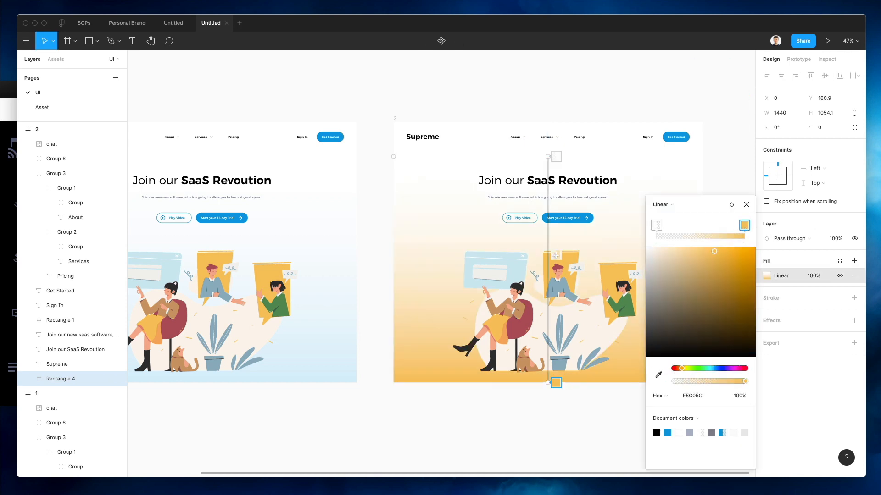
{"action": "left_click", "coordinate": [698, 381]}
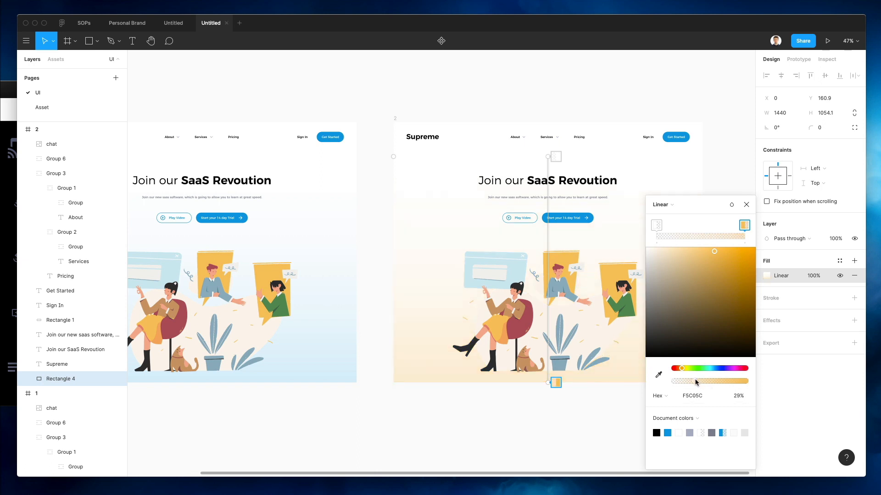
{"action": "key", "text": "i"}
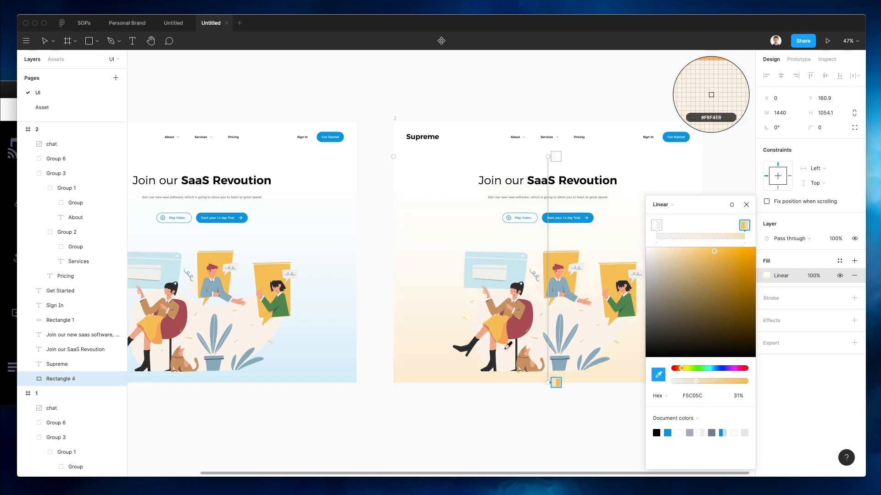
{"action": "left_click", "coordinate": [727, 89]}
{"action": "scroll", "coordinate": [498, 345], "scroll_direction": "right", "scroll_amount": 5}
{"action": "scroll", "coordinate": [498, 346], "scroll_direction": "down", "scroll_amount": 2}
{"action": "key", "text": "Escape"}
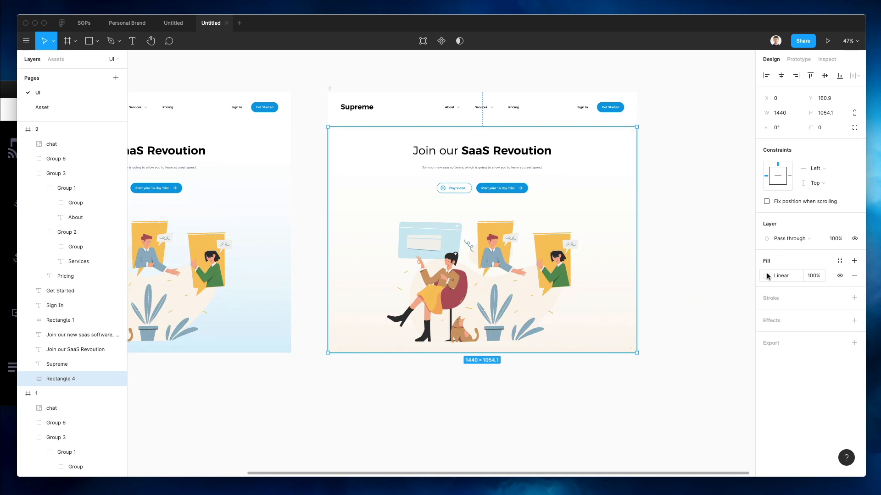
{"action": "left_click", "coordinate": [681, 268]}
{"action": "scroll", "coordinate": [686, 267], "scroll_direction": "up", "scroll_amount": 3}
{"action": "scroll", "coordinate": [687, 267], "scroll_direction": "left", "scroll_amount": 1}
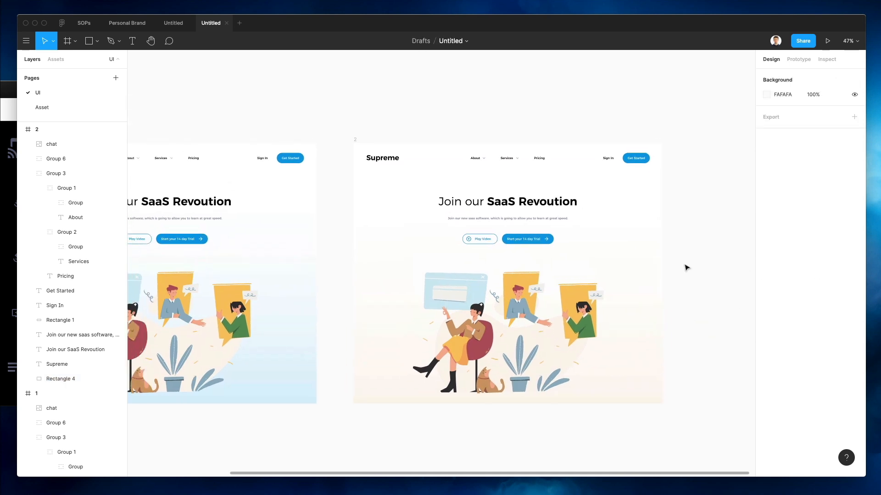
Alt-drag frame 2 to the right to duplicate it as frame 3
{"action": "scroll", "coordinate": [687, 268], "scroll_direction": "down", "scroll_amount": 2}
{"action": "scroll", "coordinate": [685, 266], "scroll_direction": "up", "scroll_amount": 4}
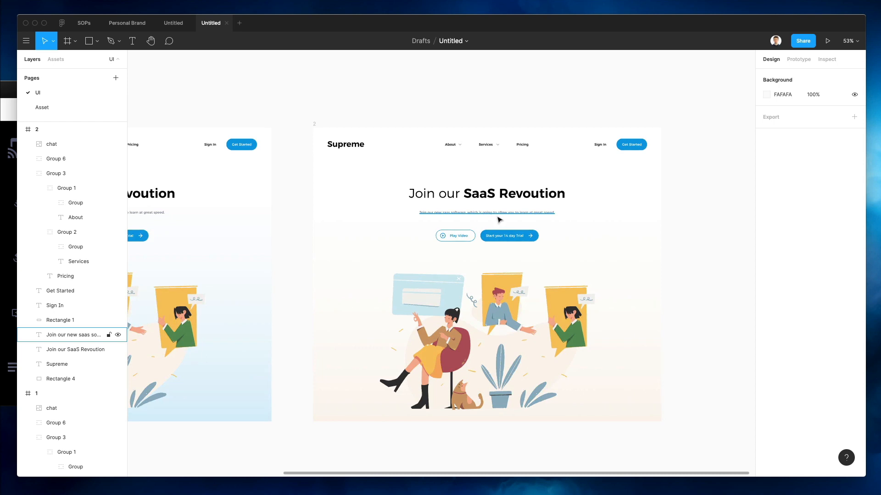
{"action": "left_click", "coordinate": [315, 124]}
{"action": "scroll", "coordinate": [380, 155], "scroll_direction": "down", "scroll_amount": 3}
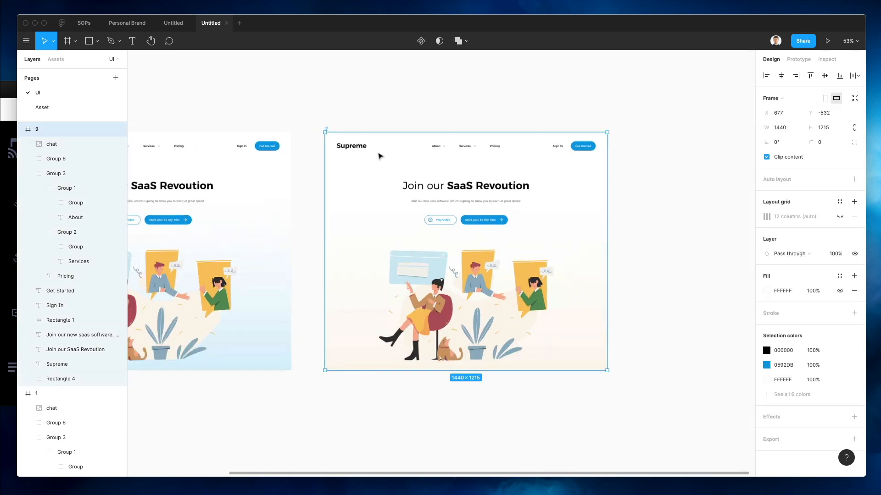
{"action": "left_click_drag", "start_coordinate": [379, 156], "coordinate": [662, 158]}
{"action": "scroll", "coordinate": [596, 123], "scroll_direction": "right", "scroll_amount": 5}
{"action": "left_click", "coordinate": [517, 84]}
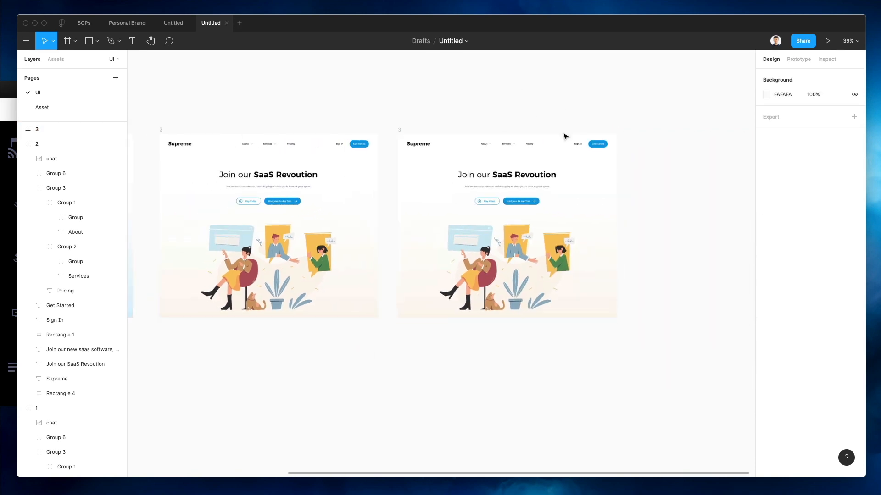
{"action": "scroll", "coordinate": [560, 151], "scroll_direction": "up", "scroll_amount": 5}
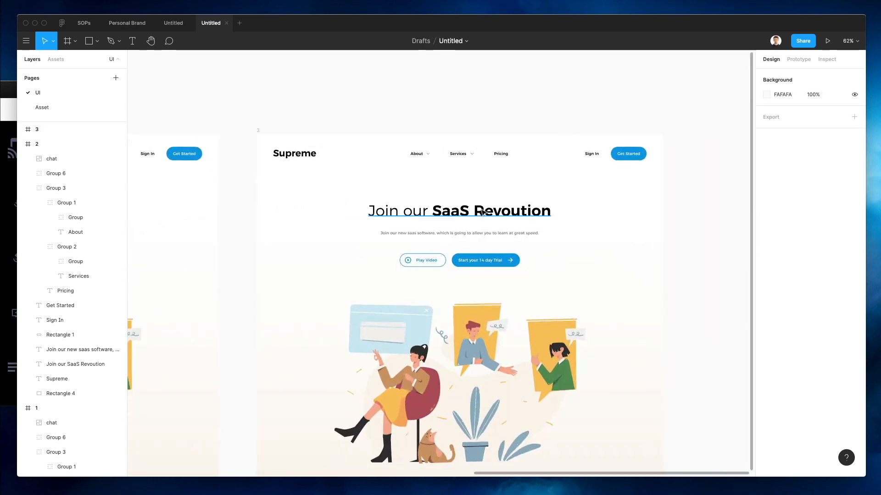
{"action": "scroll", "coordinate": [499, 260], "scroll_direction": "up", "scroll_amount": 3}
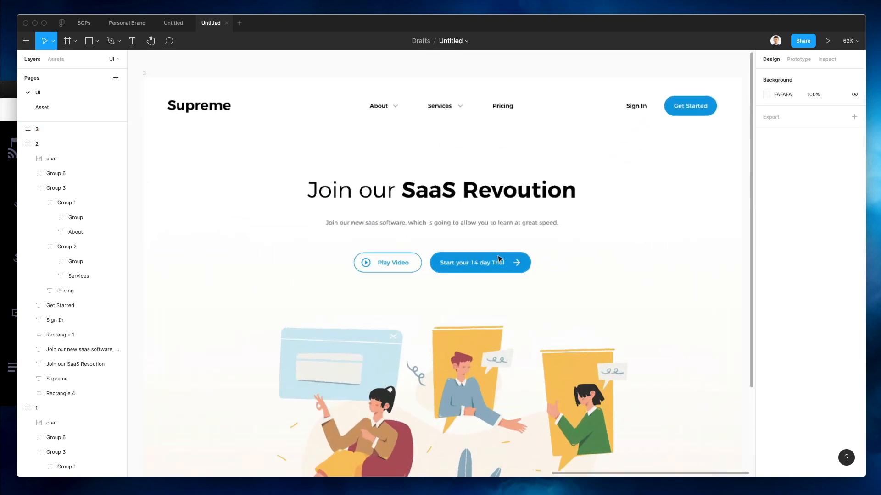
{"action": "scroll", "coordinate": [499, 260], "scroll_direction": "up", "scroll_amount": 4}
Make frame 3's 'Start your 14 day Trial' button bright orange FFA700
{"action": "left_click", "coordinate": [499, 259]}
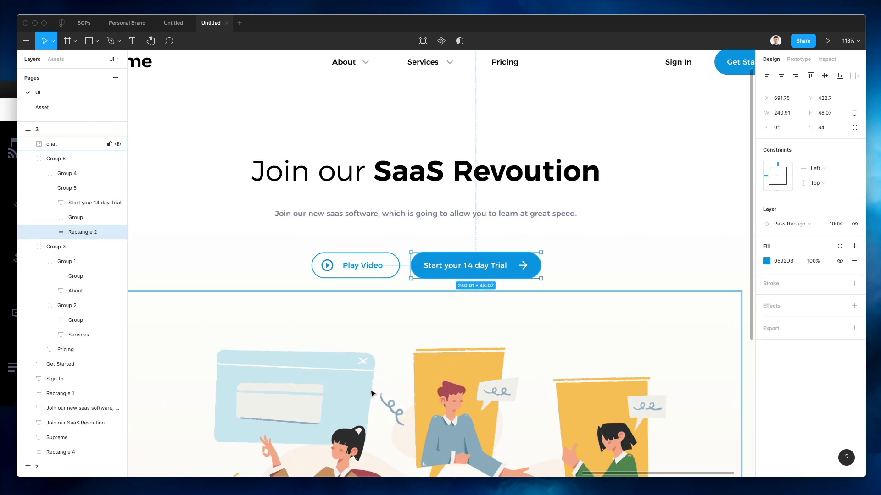
{"action": "key", "text": "i"}
{"action": "left_click", "coordinate": [441, 367]}
{"action": "left_click", "coordinate": [766, 261]}
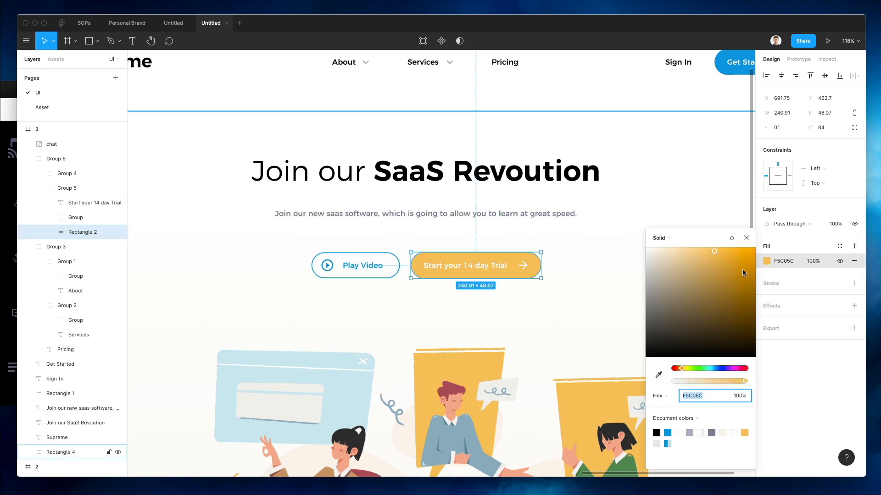
{"action": "left_click_drag", "start_coordinate": [744, 273], "coordinate": [806, 221]}
{"action": "left_click", "coordinate": [385, 249]}
Eyedrop orange FFA700 onto the header Get Started button in frame 3
{"action": "left_click", "coordinate": [370, 266]}
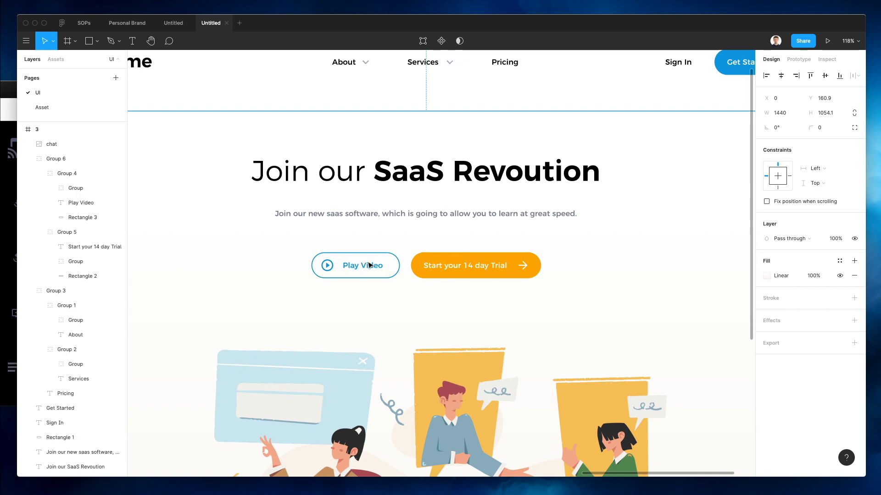
{"action": "left_click", "coordinate": [363, 266]}
{"action": "scroll", "coordinate": [500, 250], "scroll_direction": "down", "scroll_amount": 2, "text": "ctrl"}
{"action": "scroll", "coordinate": [686, 88], "scroll_direction": "up", "scroll_amount": 4, "text": "ctrl"}
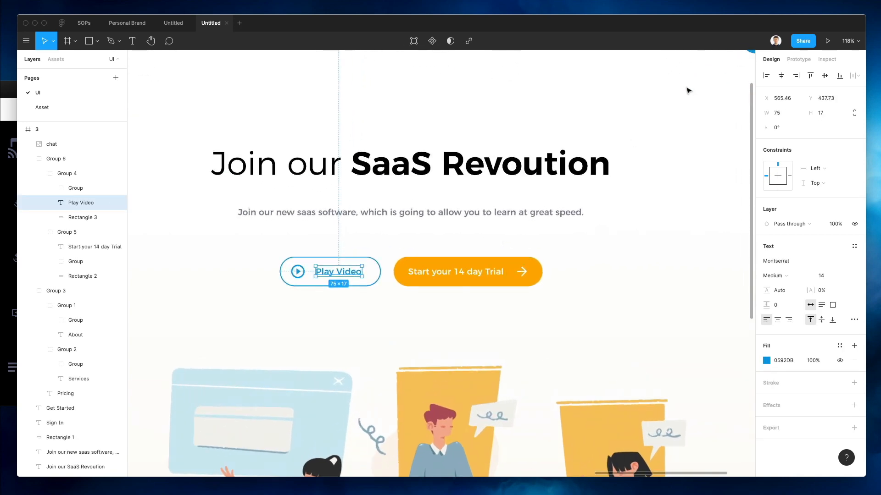
{"action": "scroll", "coordinate": [707, 78], "scroll_direction": "down", "scroll_amount": 5, "text": "ctrl"}
{"action": "scroll", "coordinate": [723, 69], "scroll_direction": "down", "scroll_amount": 2, "text": "ctrl"}
{"action": "scroll", "coordinate": [725, 82], "scroll_direction": "up", "scroll_amount": 1}
{"action": "left_click", "coordinate": [734, 106]}
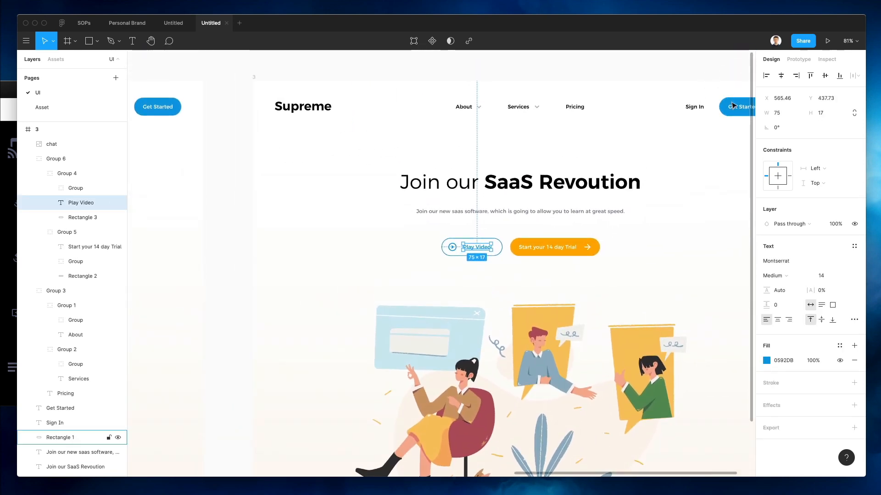
{"action": "key", "text": "i"}
{"action": "left_click", "coordinate": [569, 246]}
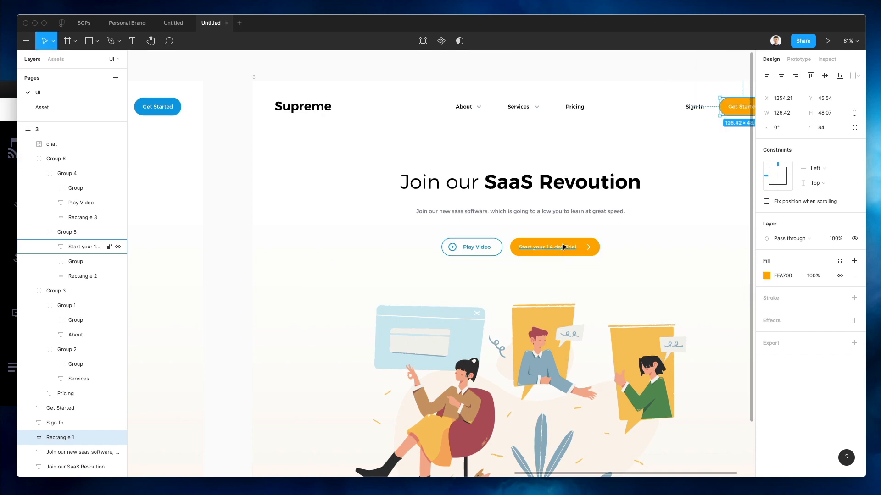
{"action": "scroll", "coordinate": [475, 225], "scroll_direction": "down", "scroll_amount": 4, "text": "ctrl"}
{"action": "left_click", "coordinate": [474, 224]}
{"action": "left_click", "coordinate": [510, 121]}
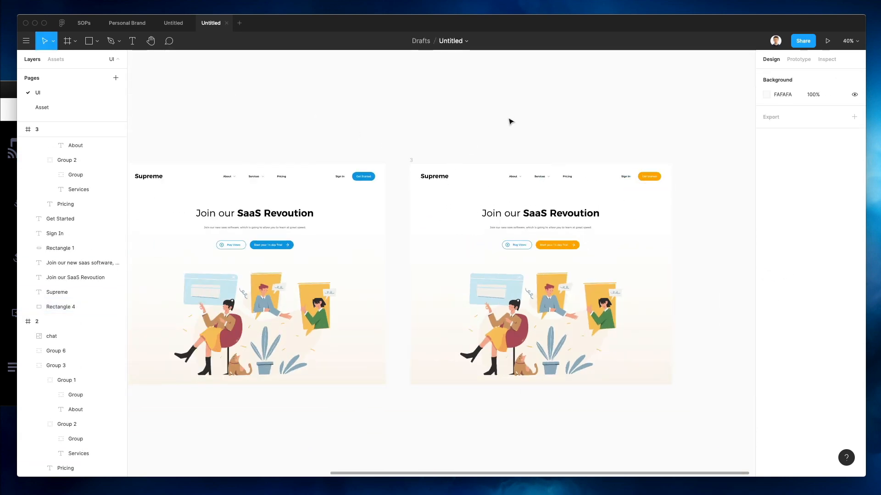
Zoom to fit all three hero frames, hide the interface with Ctrl+\, and zoom in slightly
{"action": "scroll", "coordinate": [531, 136], "scroll_direction": "down", "scroll_amount": 2}
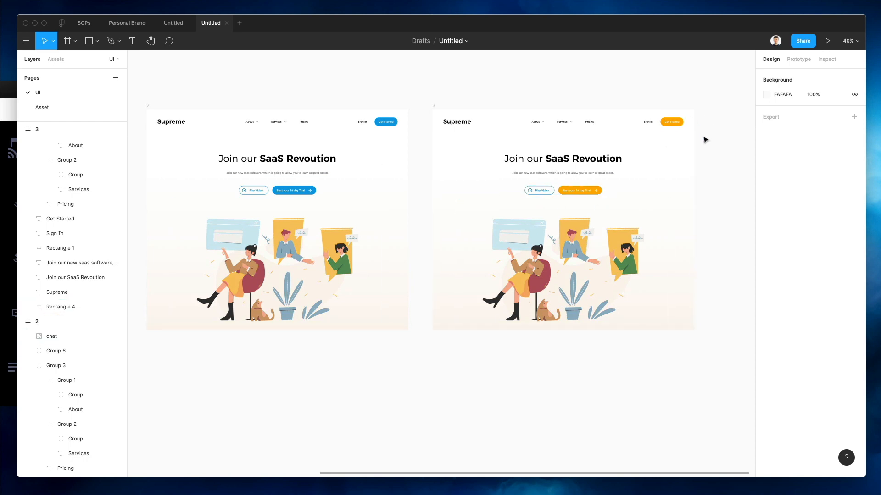
{"action": "scroll", "coordinate": [669, 157], "scroll_direction": "up", "scroll_amount": 2}
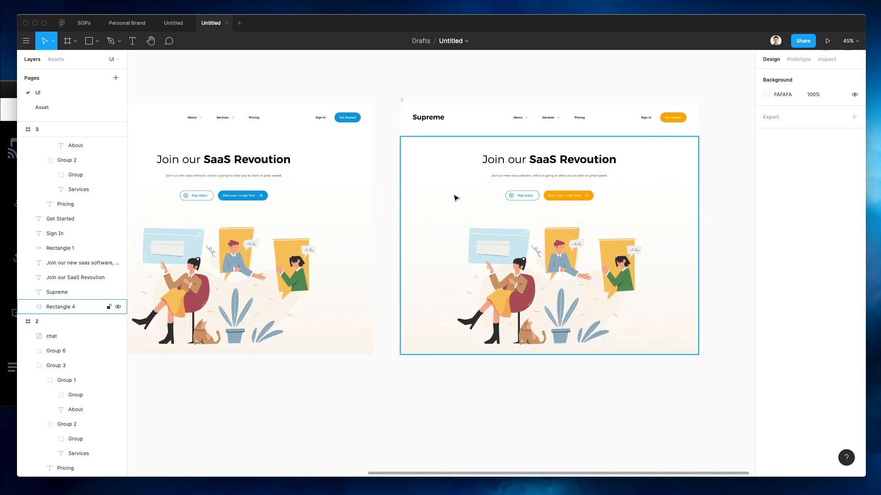
{"action": "scroll", "coordinate": [456, 198], "scroll_direction": "down", "scroll_amount": 2}
{"action": "key", "text": "shift+1"}
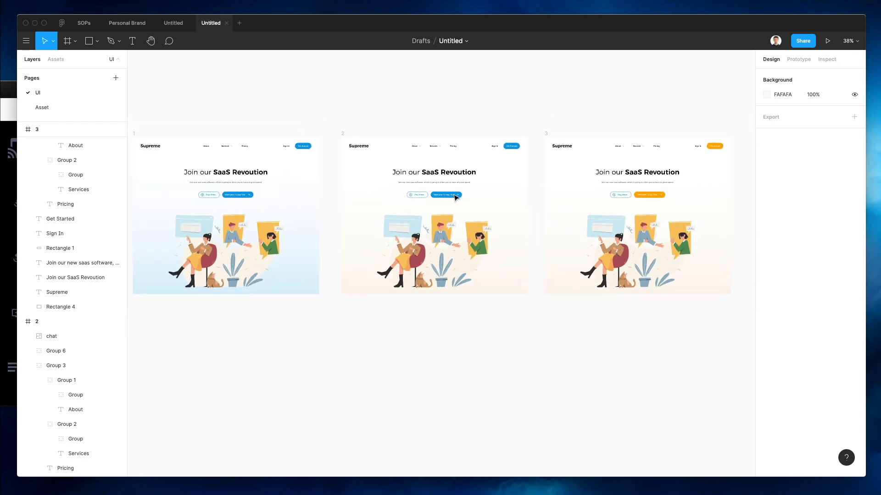
{"action": "key", "text": "ctrl+backslash"}
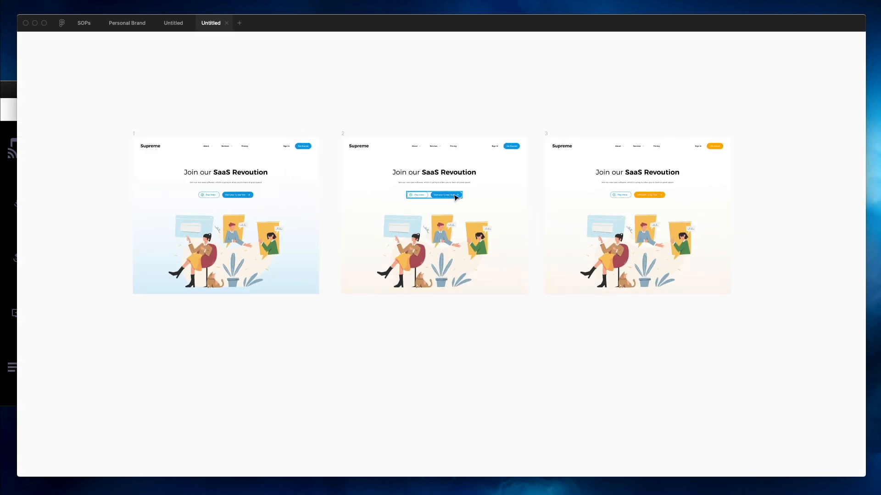
{"action": "scroll", "coordinate": [452, 134], "scroll_direction": "up", "scroll_amount": 1}
{"action": "scroll", "coordinate": [453, 134], "scroll_direction": "up", "scroll_amount": 2}
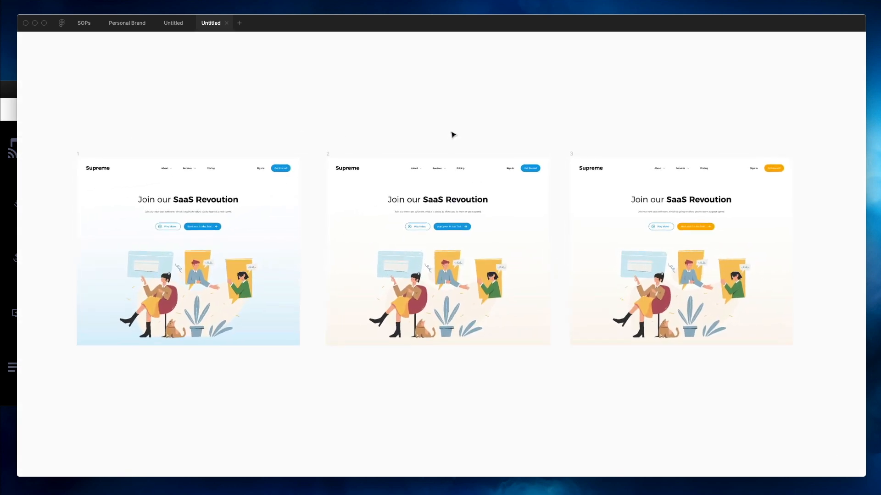
{"action": "scroll", "coordinate": [452, 134], "scroll_direction": "up", "scroll_amount": 2}
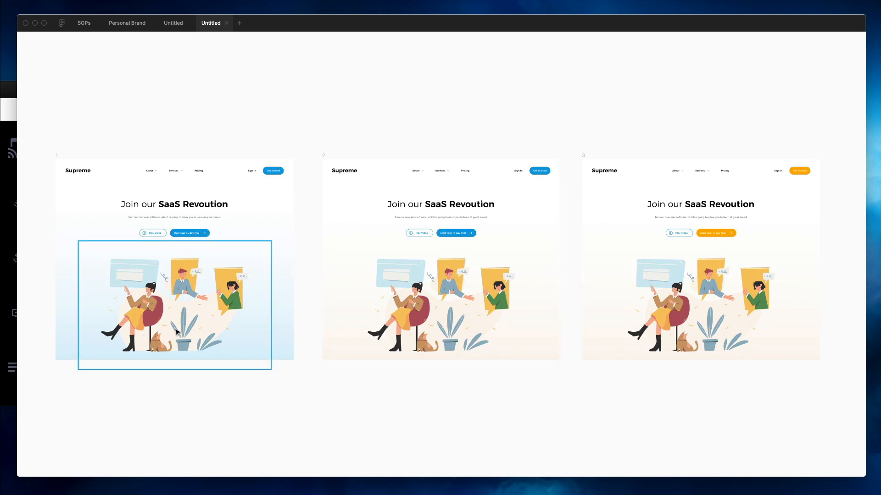